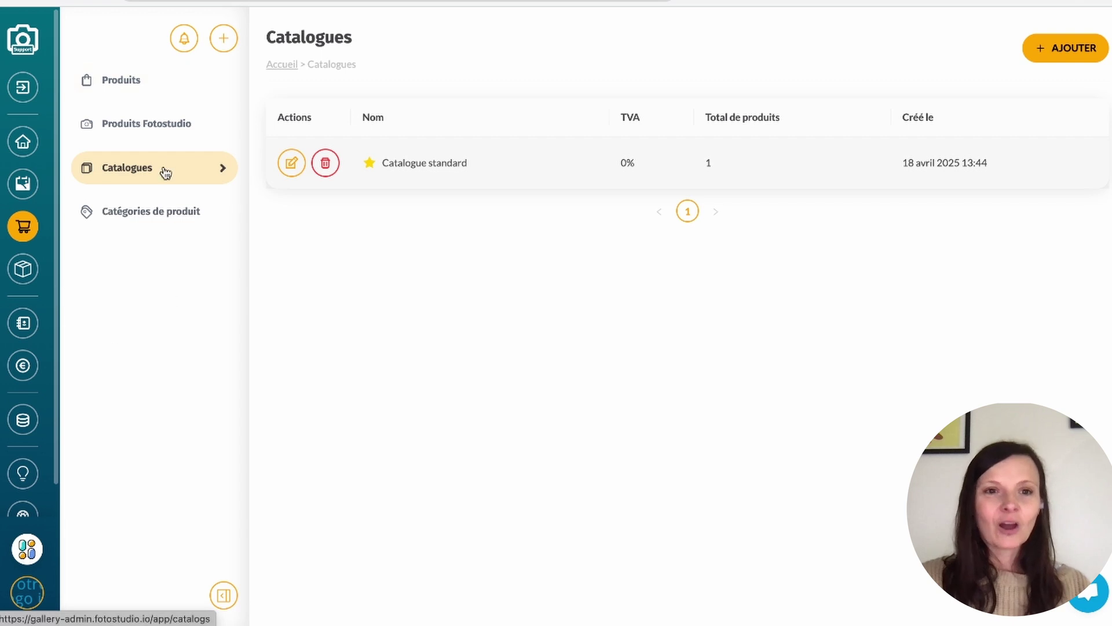
# - Open the product categories list and examine the Photo numérique category
pyautogui.click(155, 216)
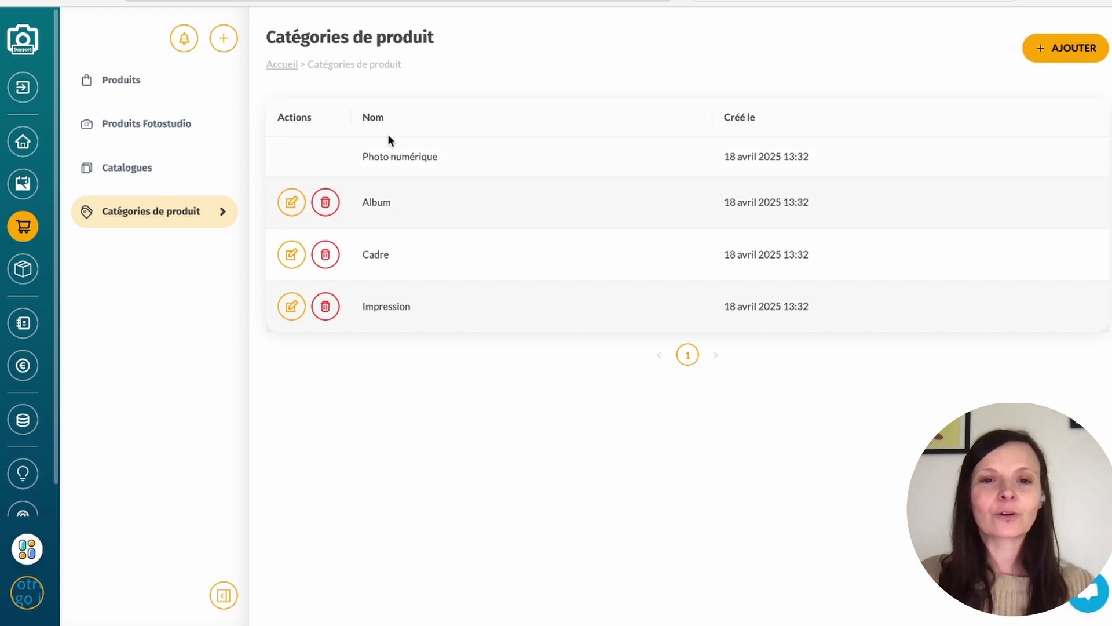
pyautogui.moveTo(459, 161); pyautogui.dragTo(353, 169)
pyautogui.click(369, 139)
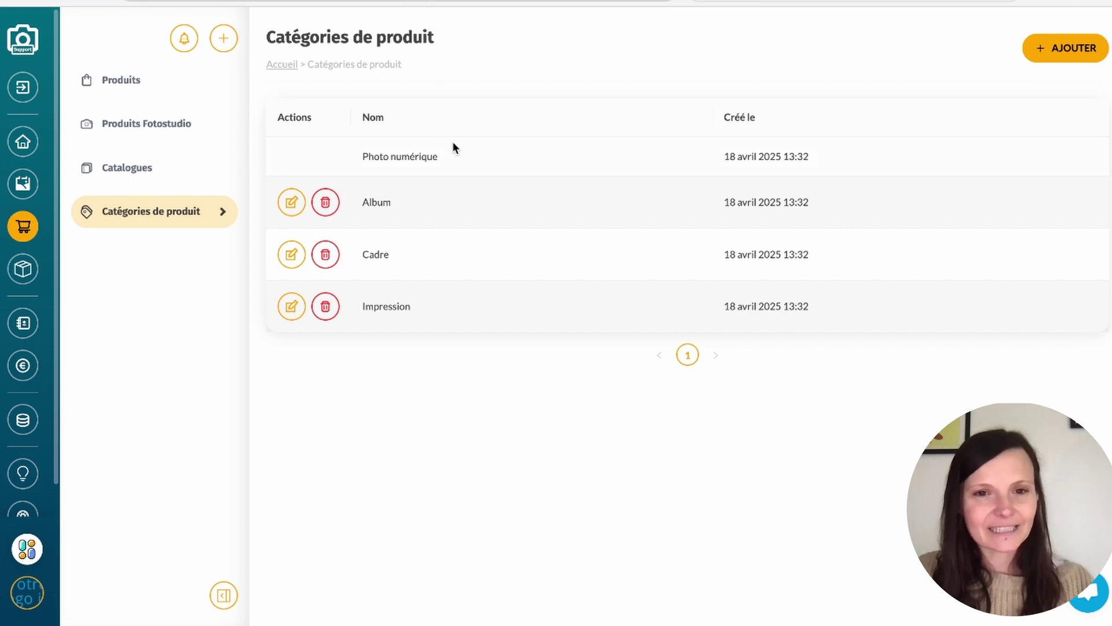
pyautogui.moveTo(459, 155); pyautogui.dragTo(363, 152)
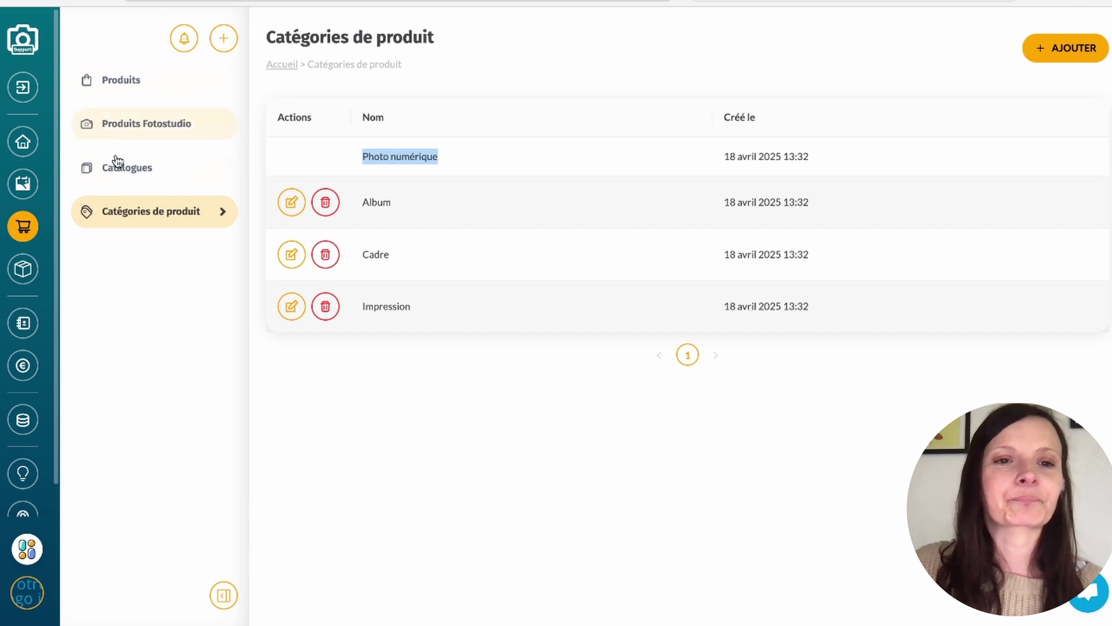
# - Open the Photo numérique product for editing and review its HD and web file type options
pyautogui.click(153, 82)
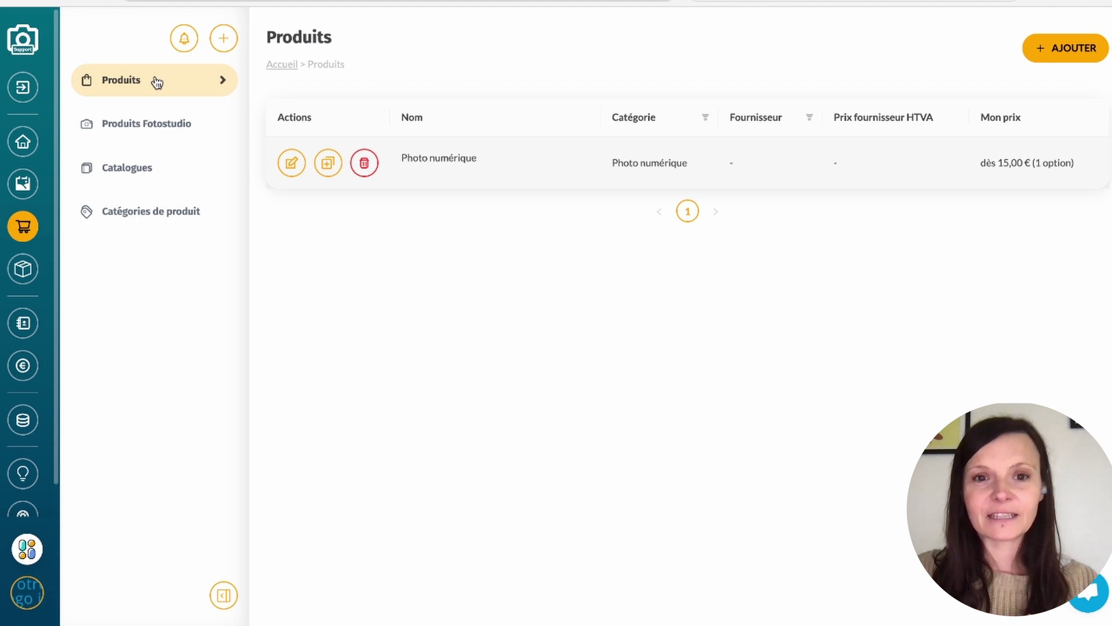
pyautogui.click(291, 164)
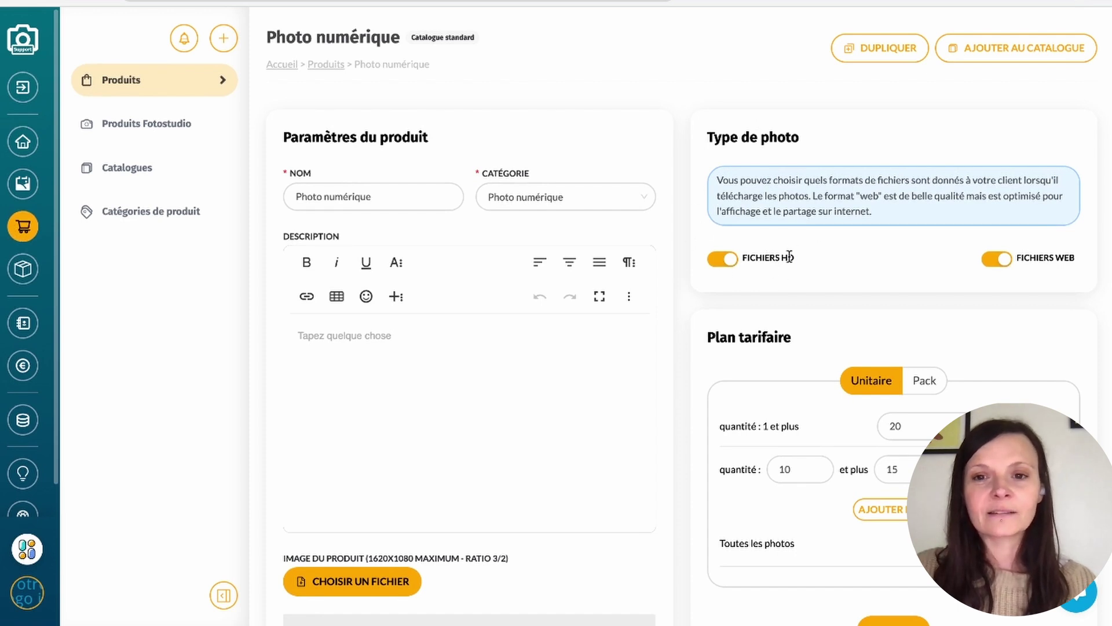
pyautogui.moveTo(793, 257); pyautogui.dragTo(741, 259)
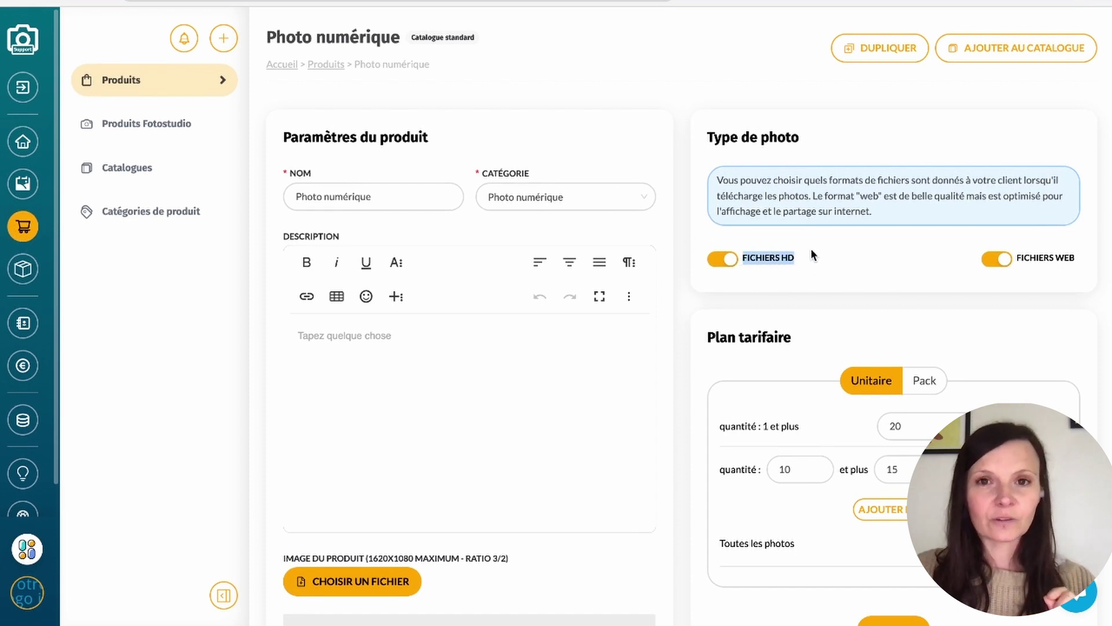
pyautogui.click(1072, 258)
pyautogui.doubleClick(1072, 257)
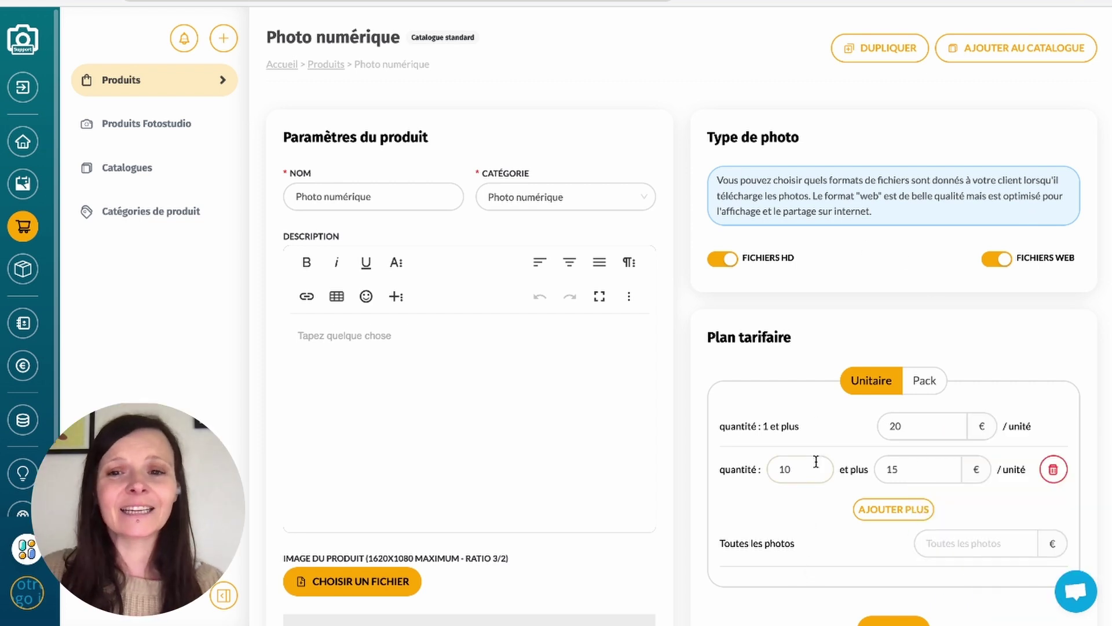
# - Delete the unit pricing tier for 10 and more photos and set the base unit price to 10 €
pyautogui.scroll(-2, 869, 434)
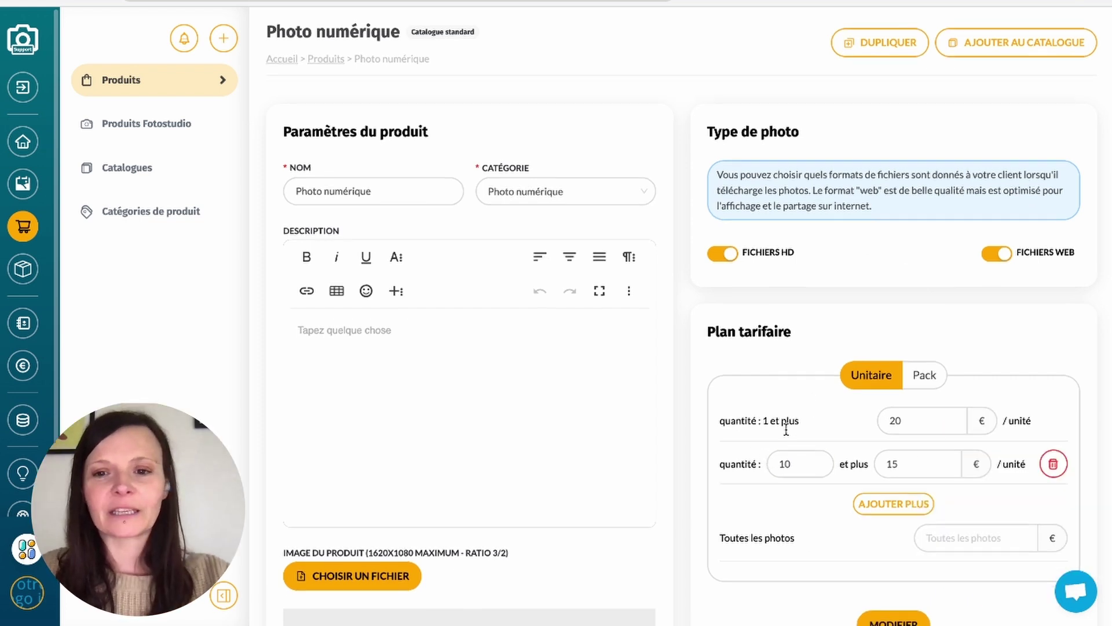
pyautogui.scroll(1, 972, 411)
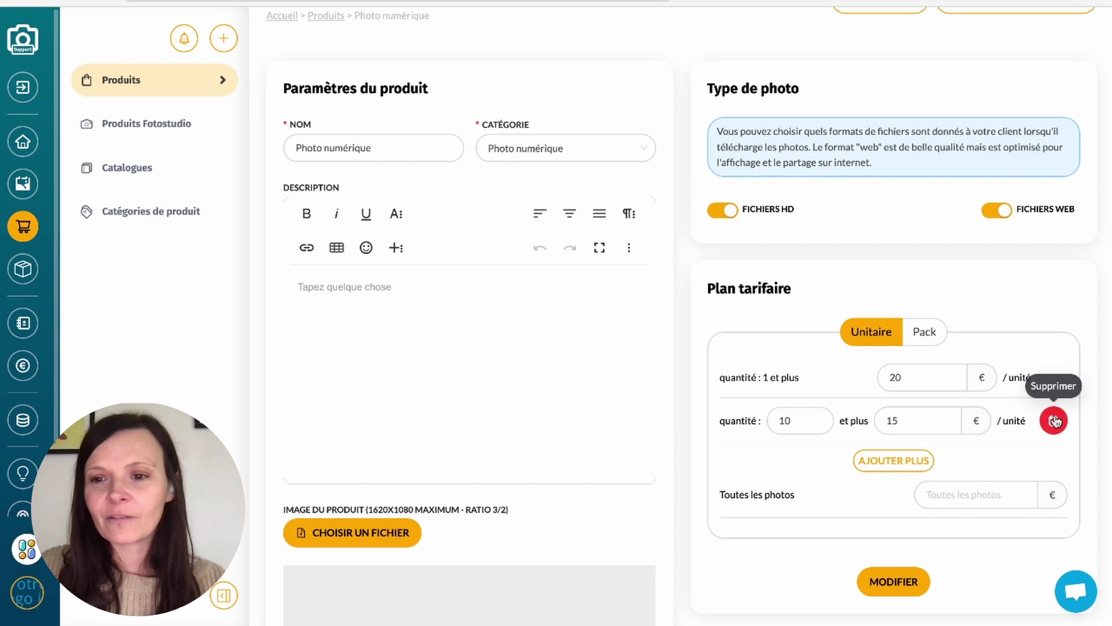
pyautogui.click(1053, 421)
pyautogui.click(1093, 379)
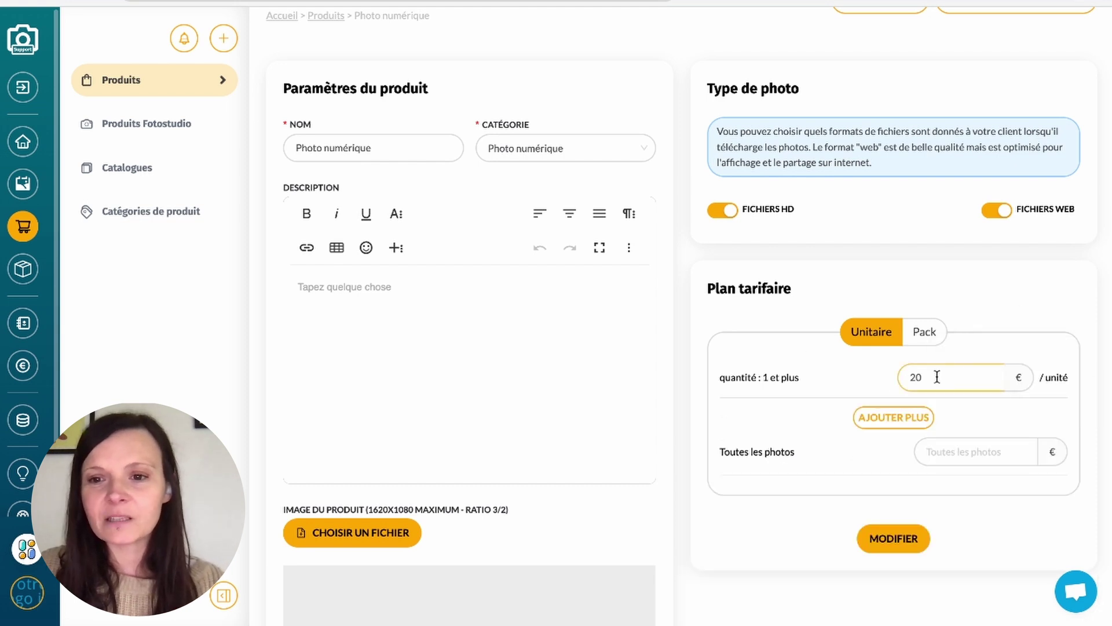
pyautogui.doubleClick(936, 377)
pyautogui.write('10')
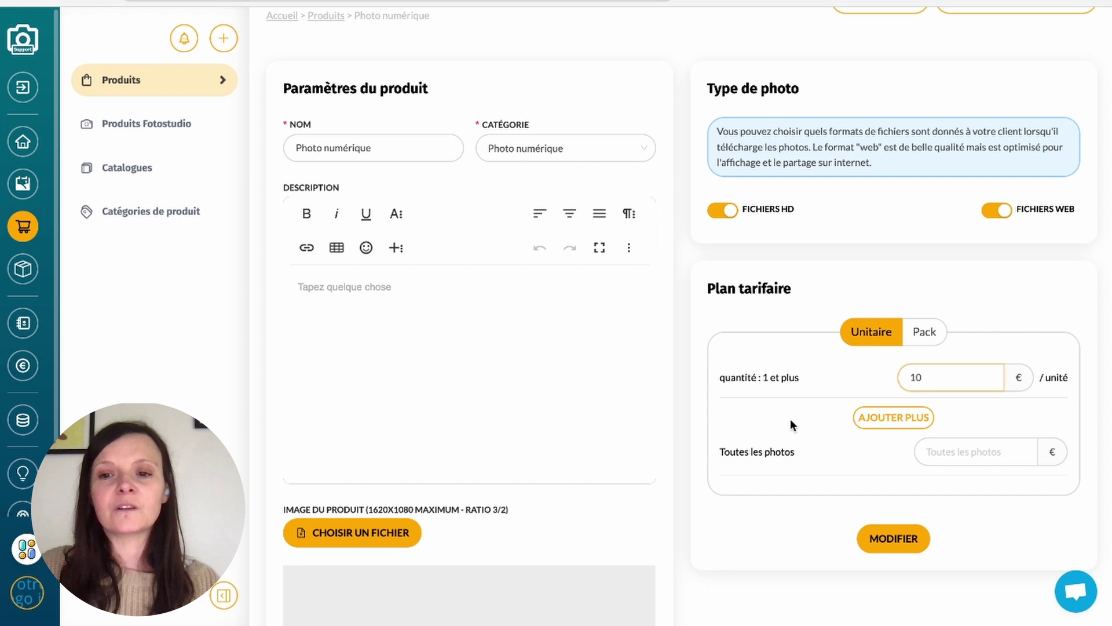
pyautogui.click(808, 385)
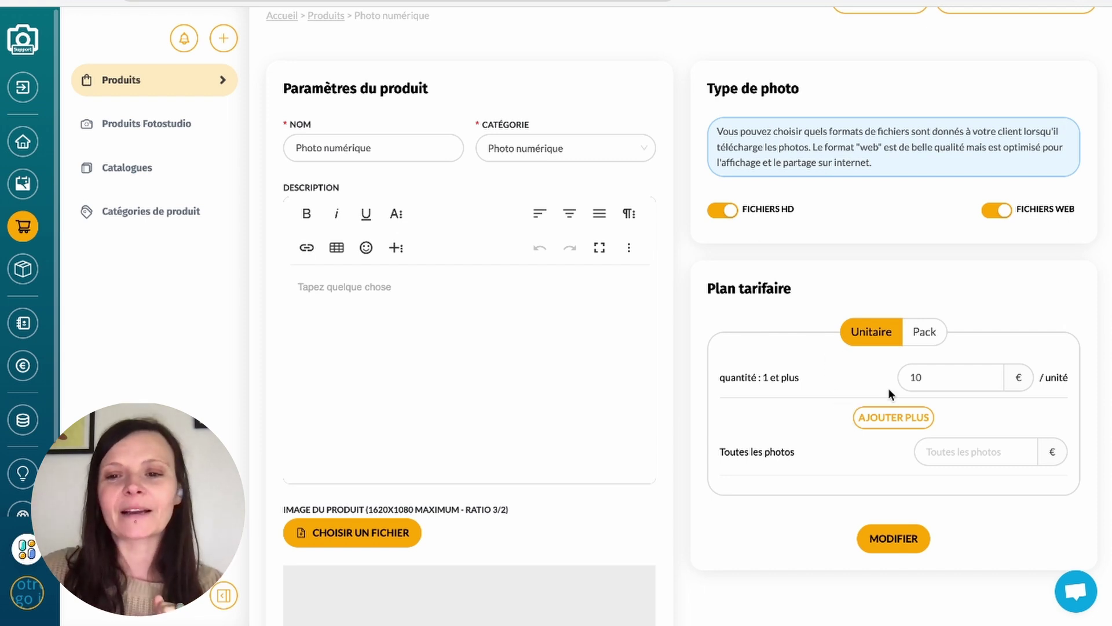
# - Add a unit pricing tier for 10 and more photos at 9 € per unit
pyautogui.click(894, 418)
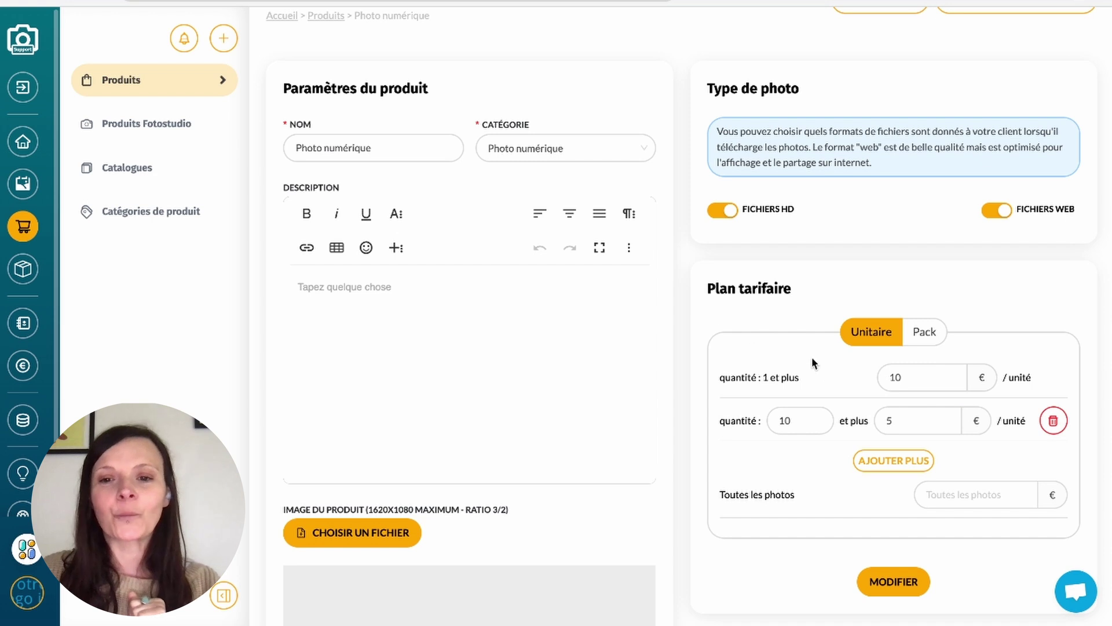
pyautogui.doubleClick(783, 420)
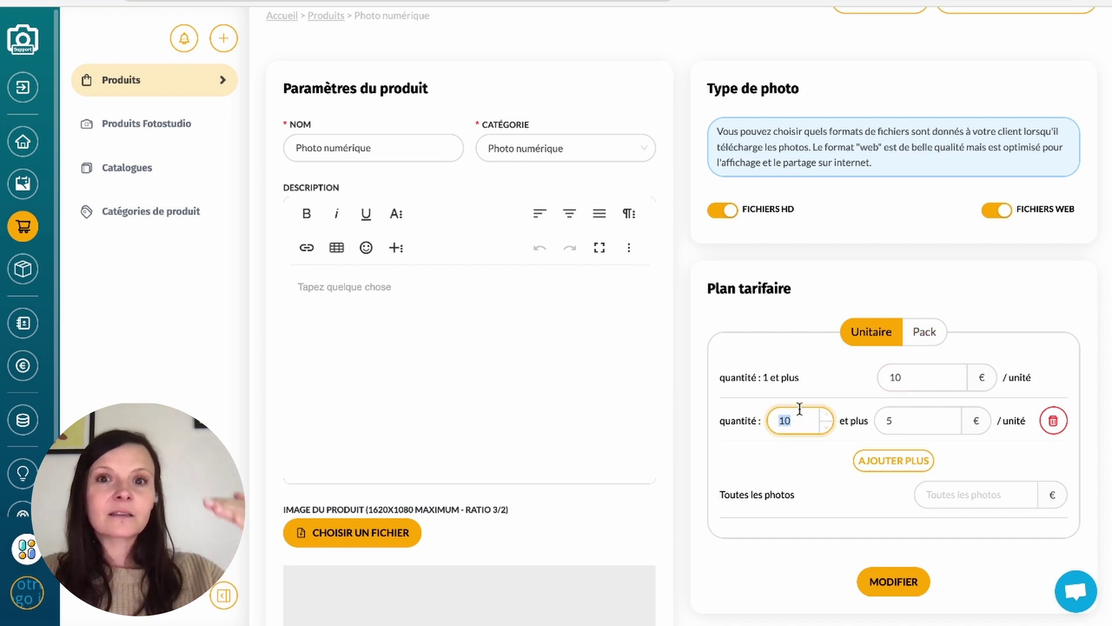
pyautogui.doubleClick(901, 419)
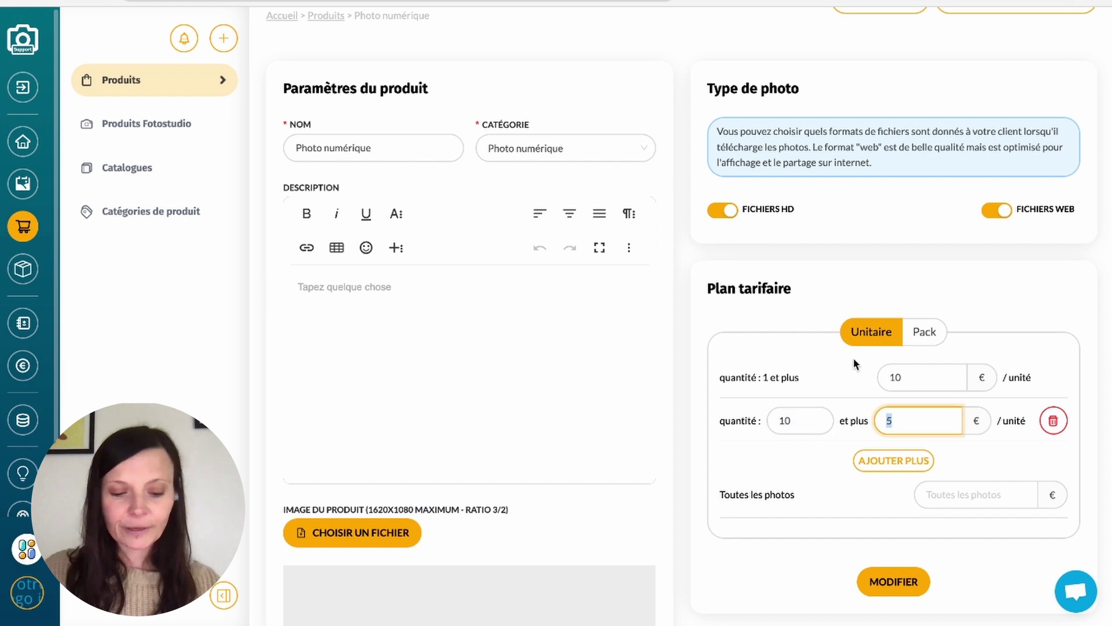
pyautogui.press('BackSpace')
pyautogui.write('9')
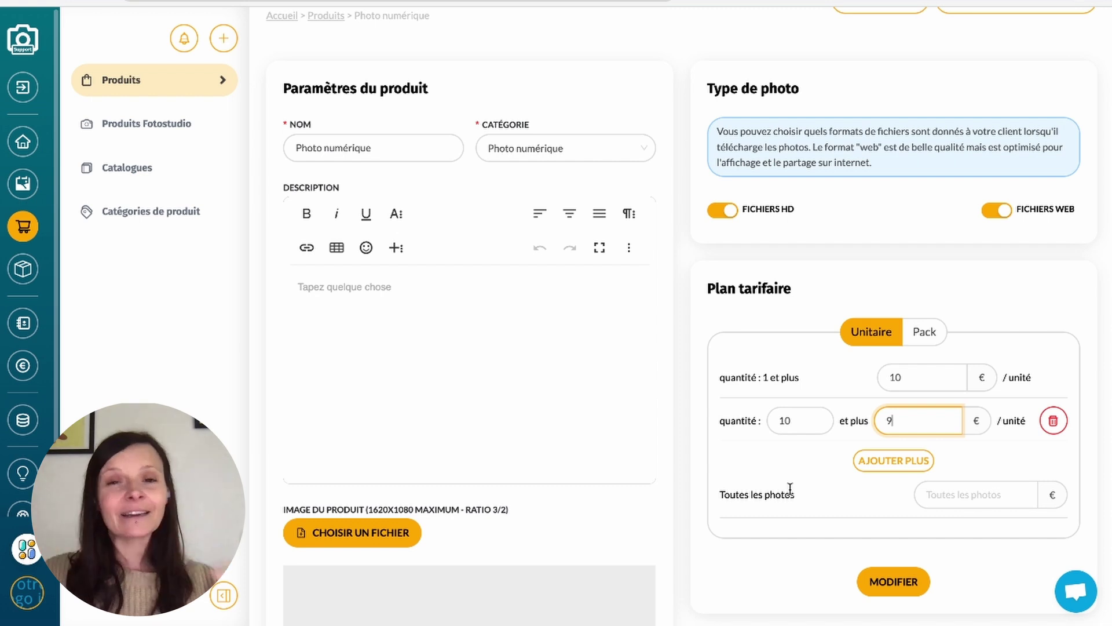
# - Add a unit pricing tier for 20 and more photos at 58 € per unit
pyautogui.click(900, 465)
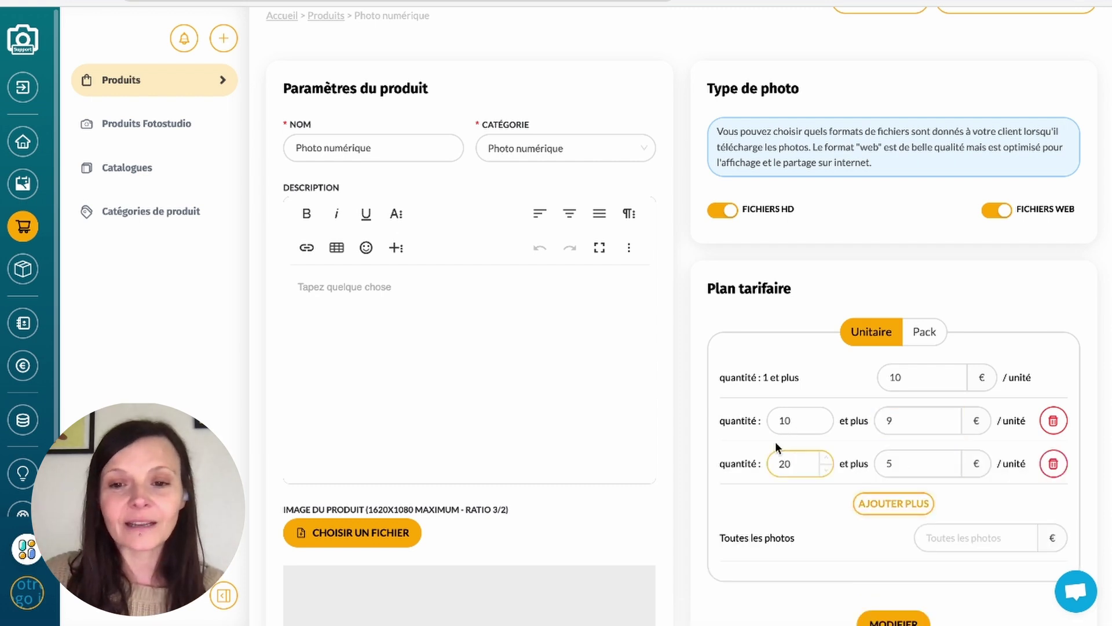
pyautogui.click(933, 450)
pyautogui.write('8')
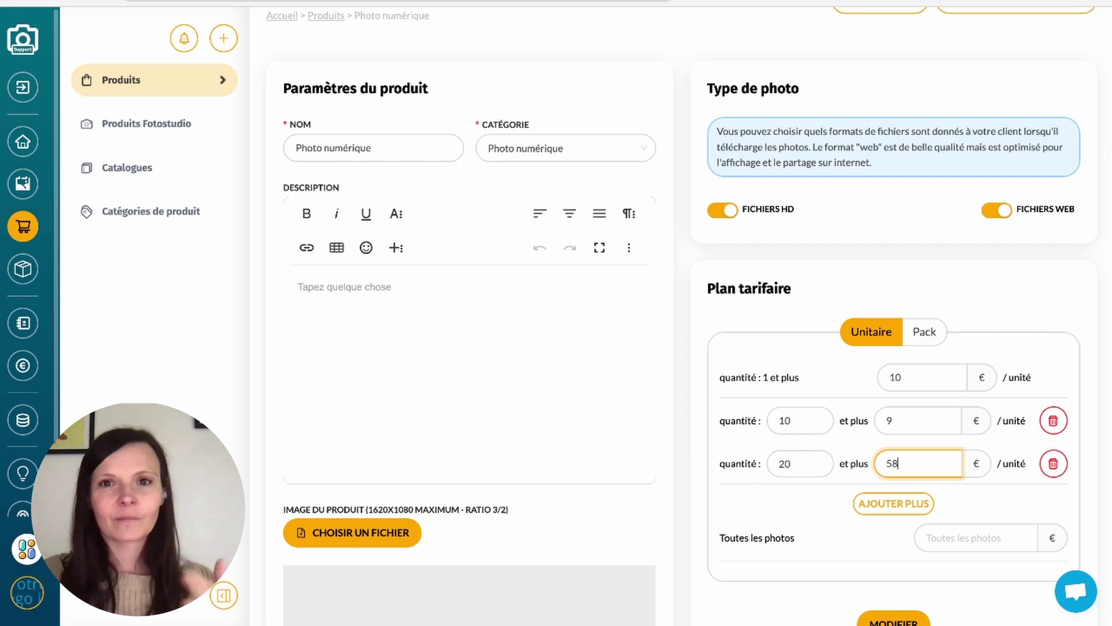
pyautogui.click(830, 464)
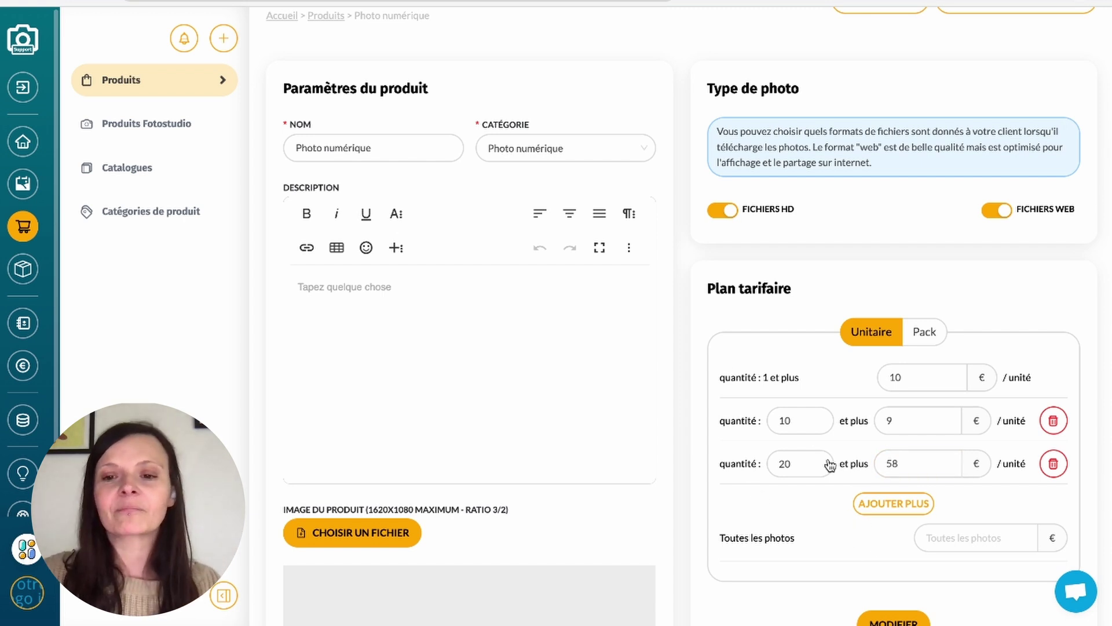
# - Set the unit plan's price for all photos (Toutes les photos) to 150 €
pyautogui.moveTo(724, 537); pyautogui.dragTo(776, 531)
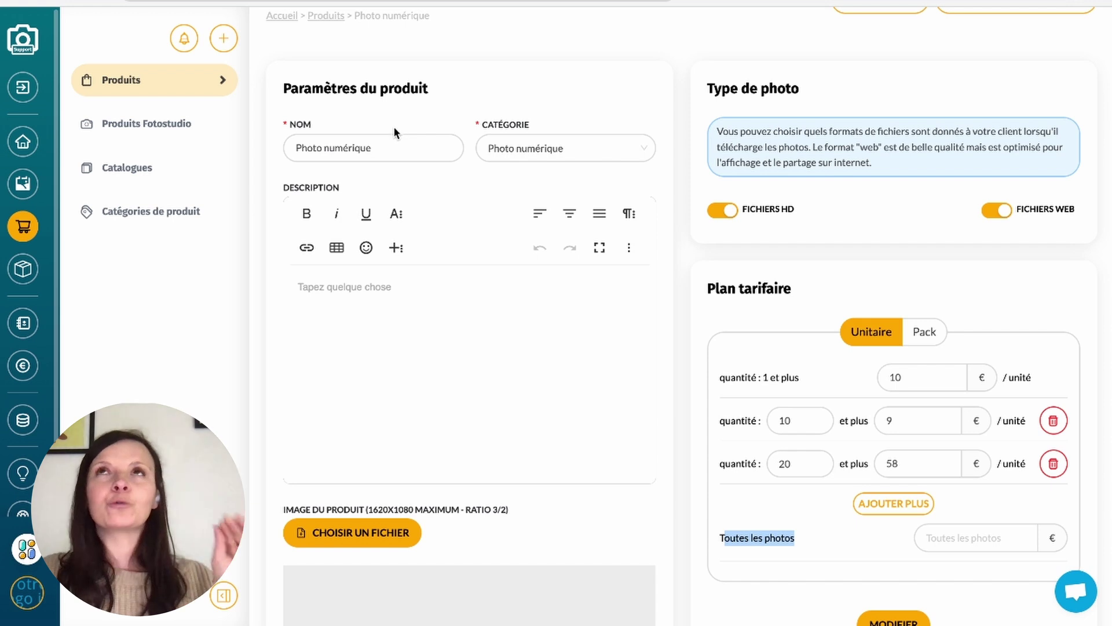
pyautogui.click(963, 538)
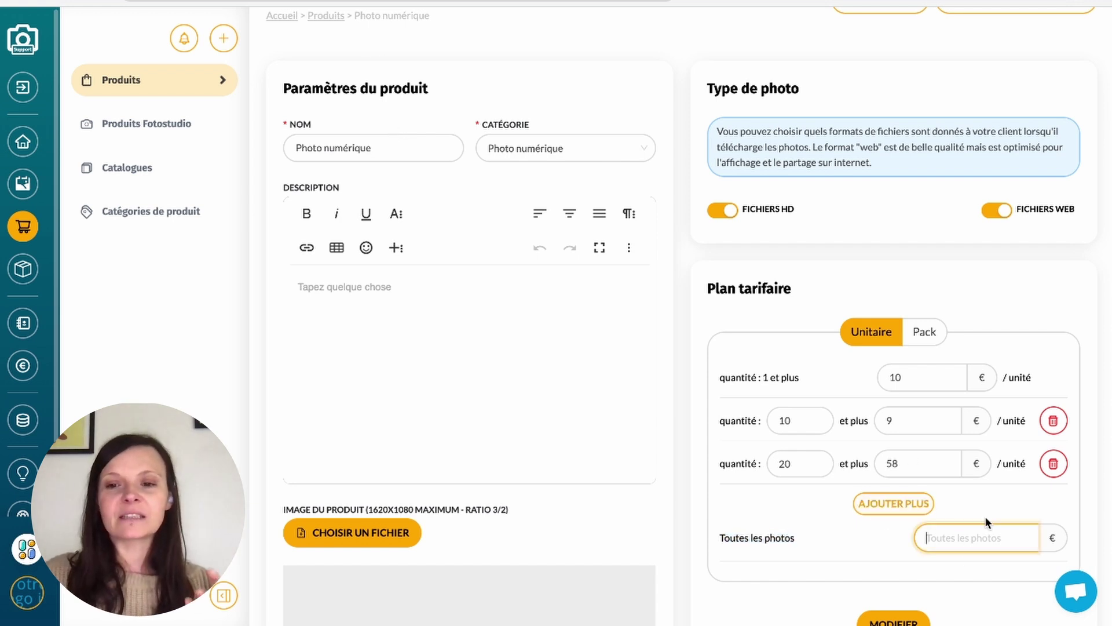
pyautogui.write('150')
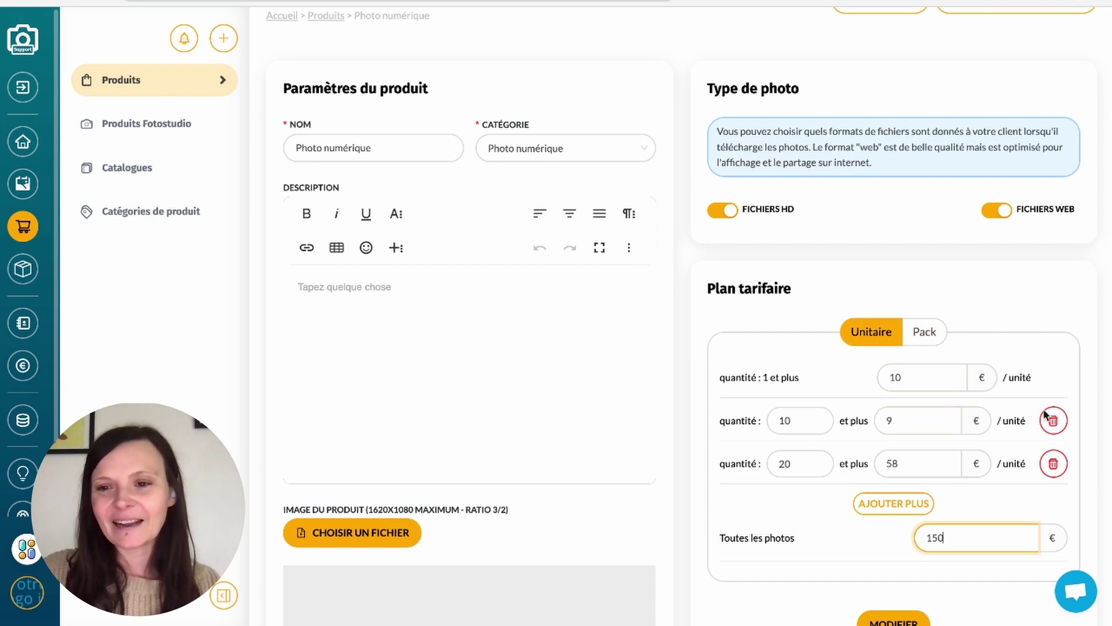
# - Delete the 20-and-more and 10-and-more tiers and clear the price for all photos
pyautogui.click(1054, 463)
pyautogui.click(1091, 421)
pyautogui.click(1053, 420)
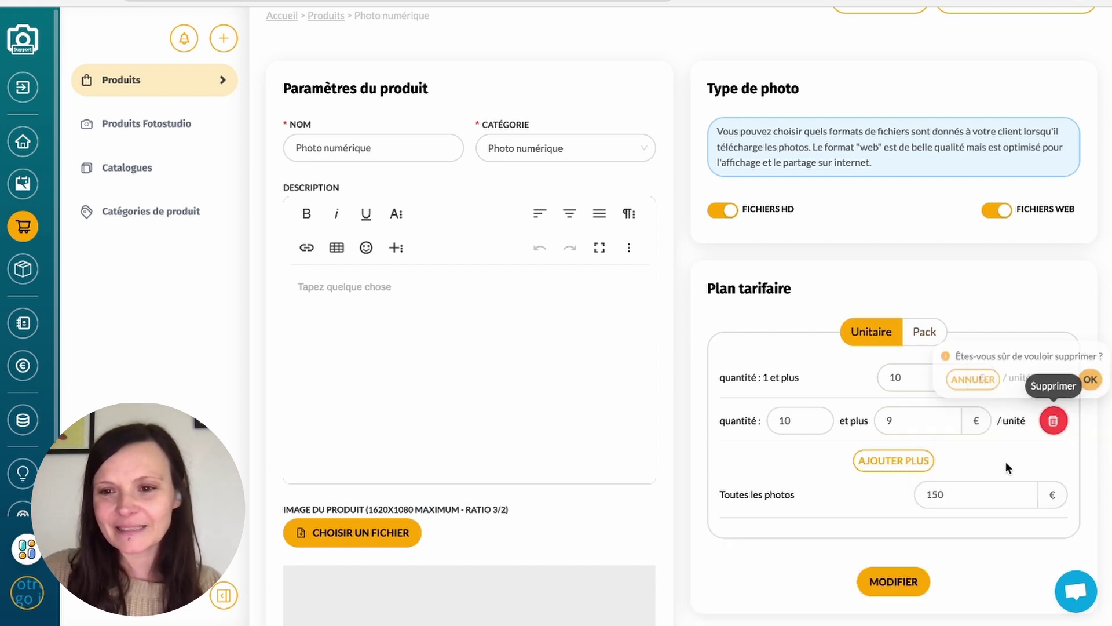
pyautogui.click(1092, 378)
pyautogui.moveTo(957, 451); pyautogui.dragTo(897, 442)
pyautogui.press('BackSpace')
pyautogui.click(836, 290)
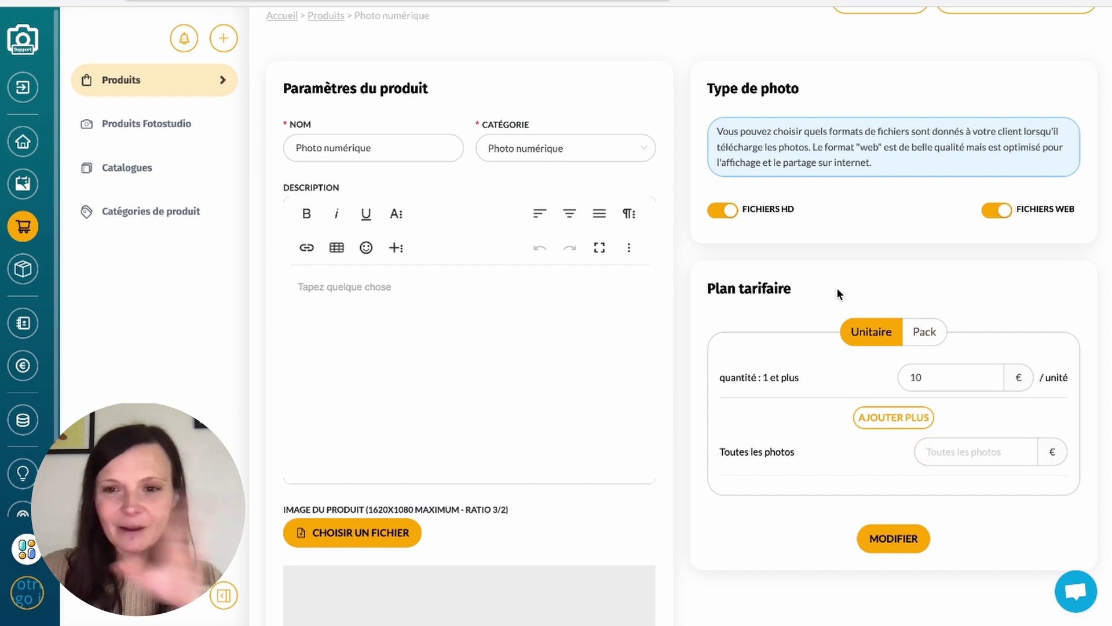
# - Switch the pricing plan to Pack and define a pack of 5 photos for 50 €
pyautogui.click(923, 334)
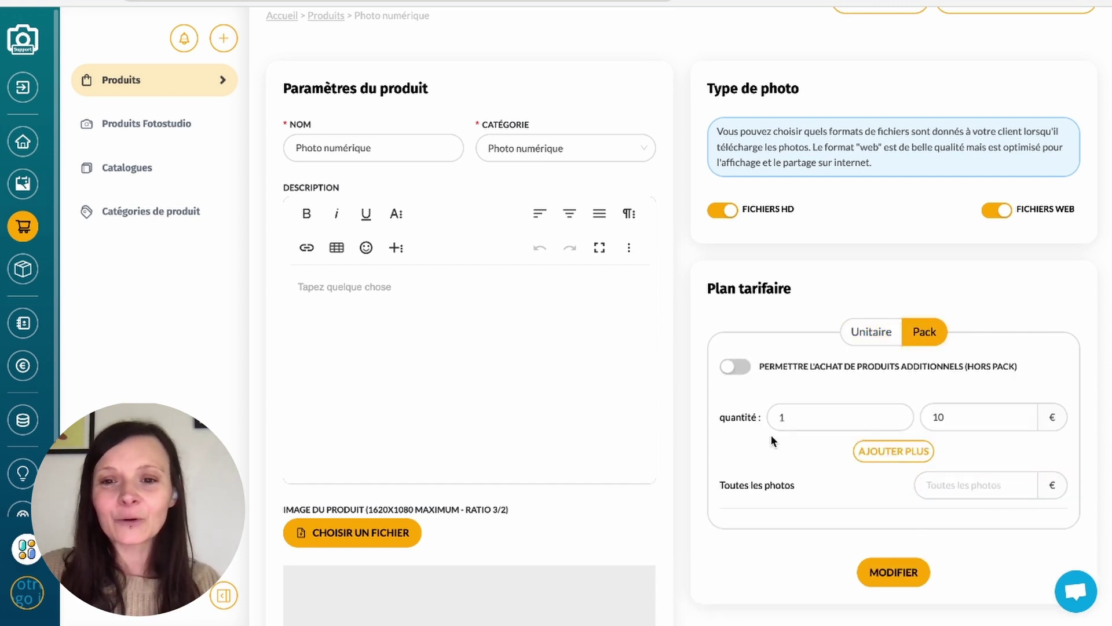
pyautogui.moveTo(803, 417); pyautogui.dragTo(733, 296)
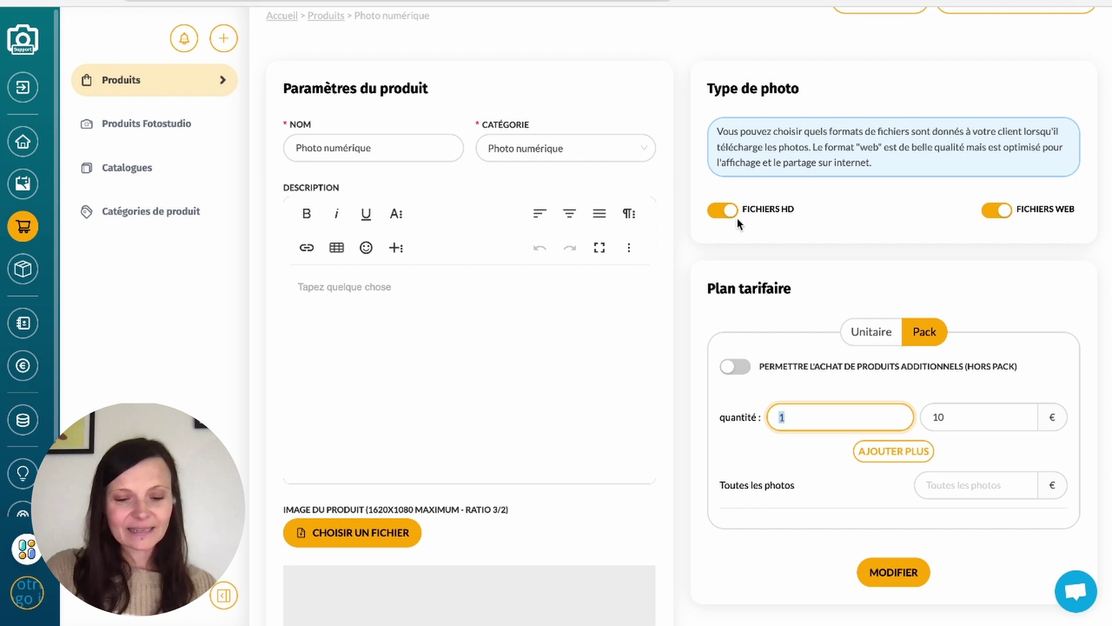
pyautogui.write('5')
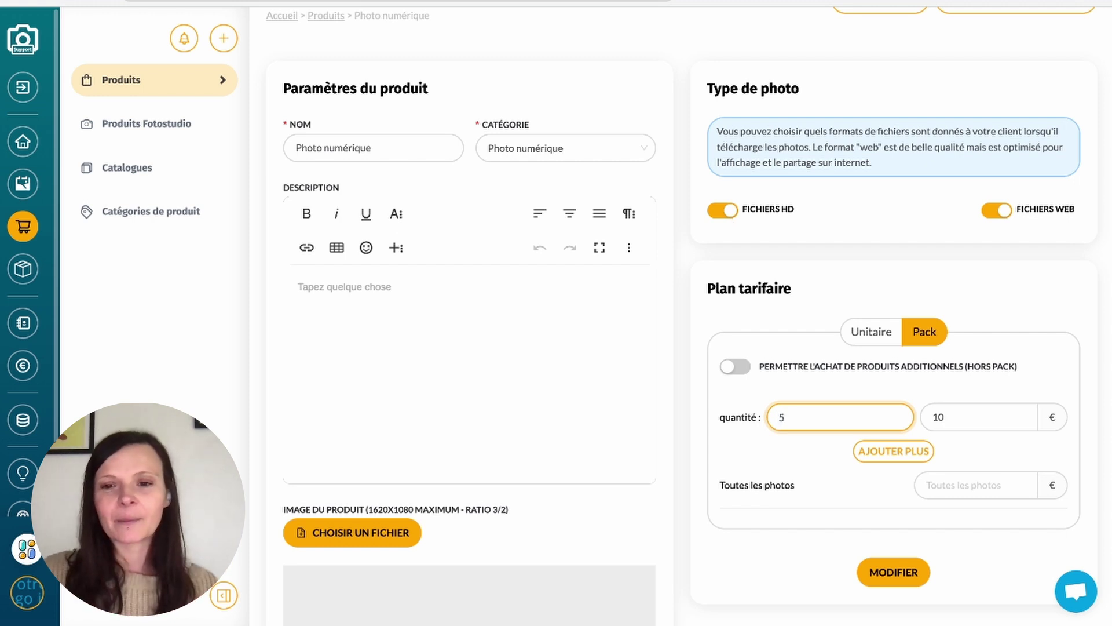
pyautogui.doubleClick(935, 425)
pyautogui.write('5')
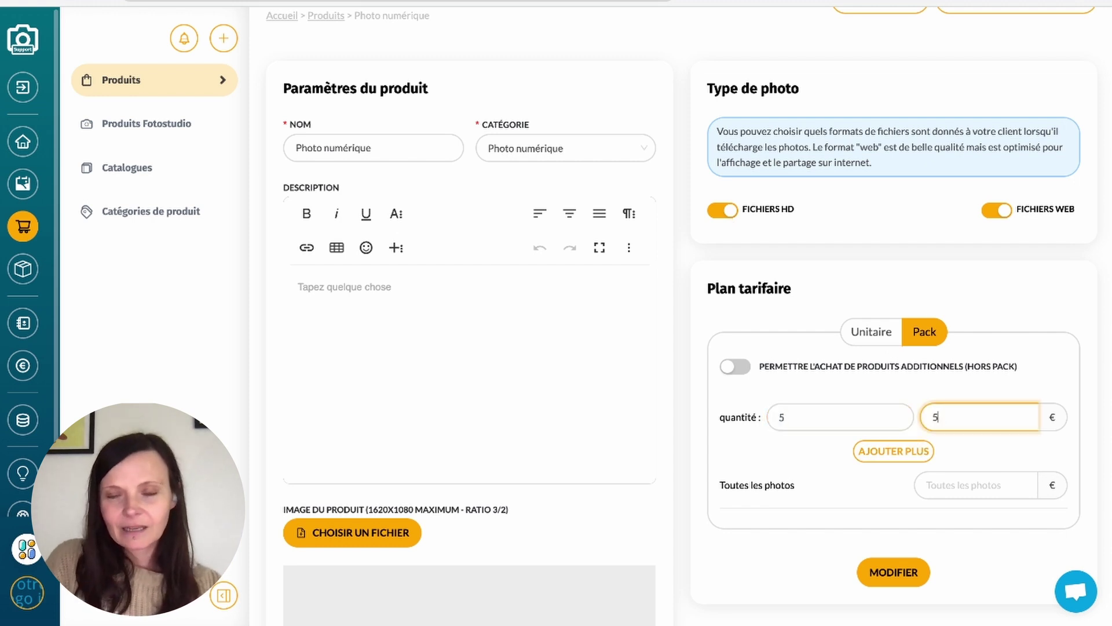
pyautogui.write('0')
pyautogui.click(825, 437)
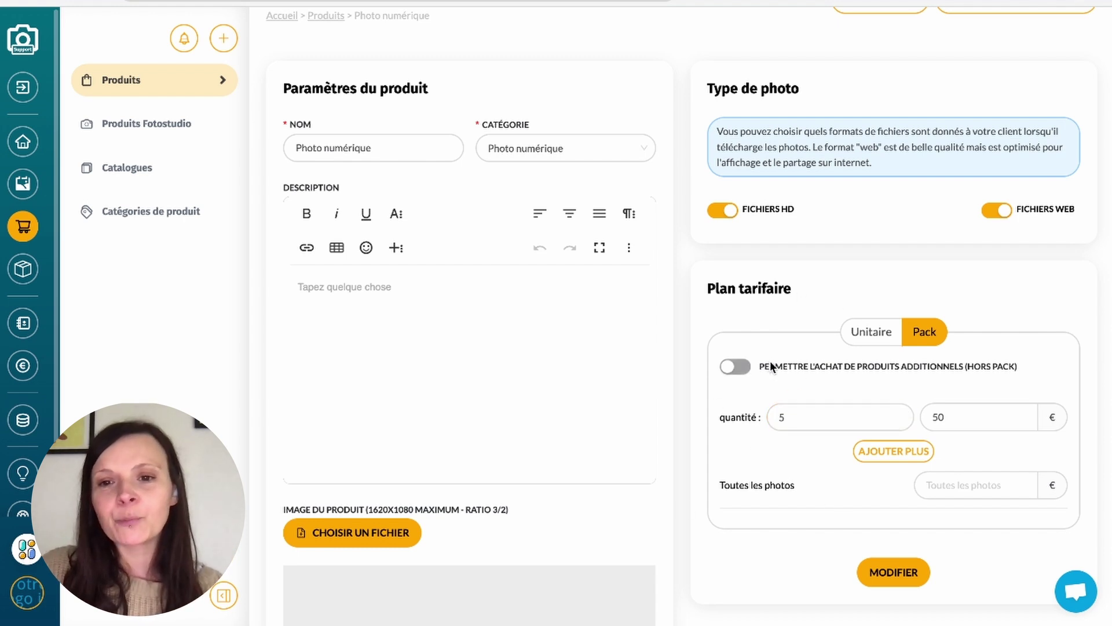
# - Allow buying additional products outside the pack at 15 € per product, and set the 5-photo pack's price to 100 €
pyautogui.tripleClick(955, 366)
pyautogui.click(734, 366)
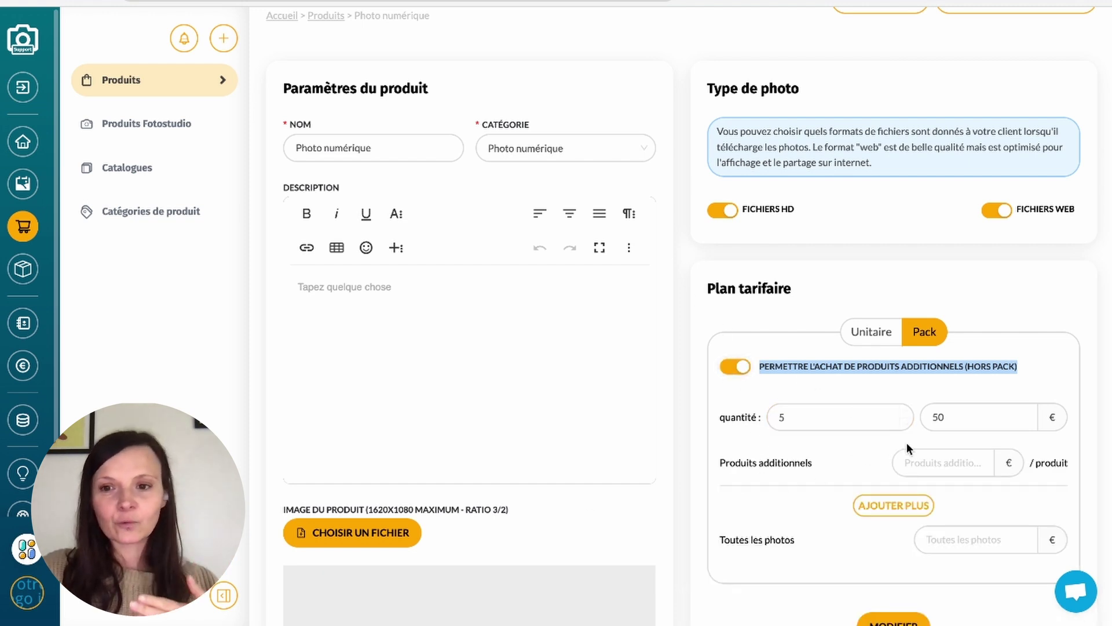
pyautogui.click(934, 462)
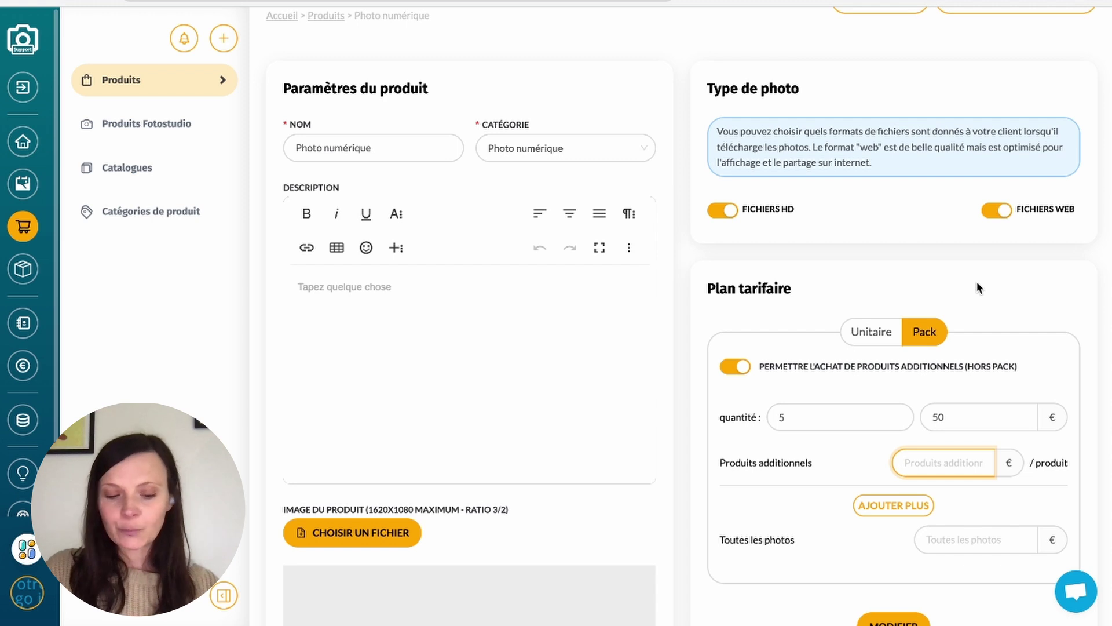
pyautogui.write('10')
pyautogui.press('BackSpace')
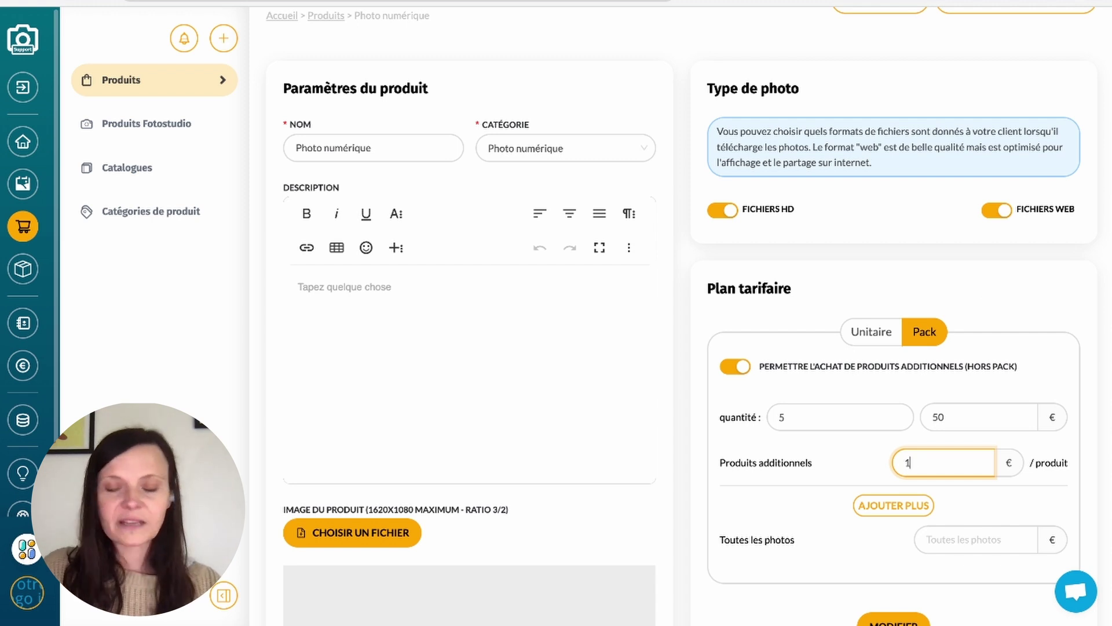
pyautogui.write('5')
pyautogui.click(693, 177)
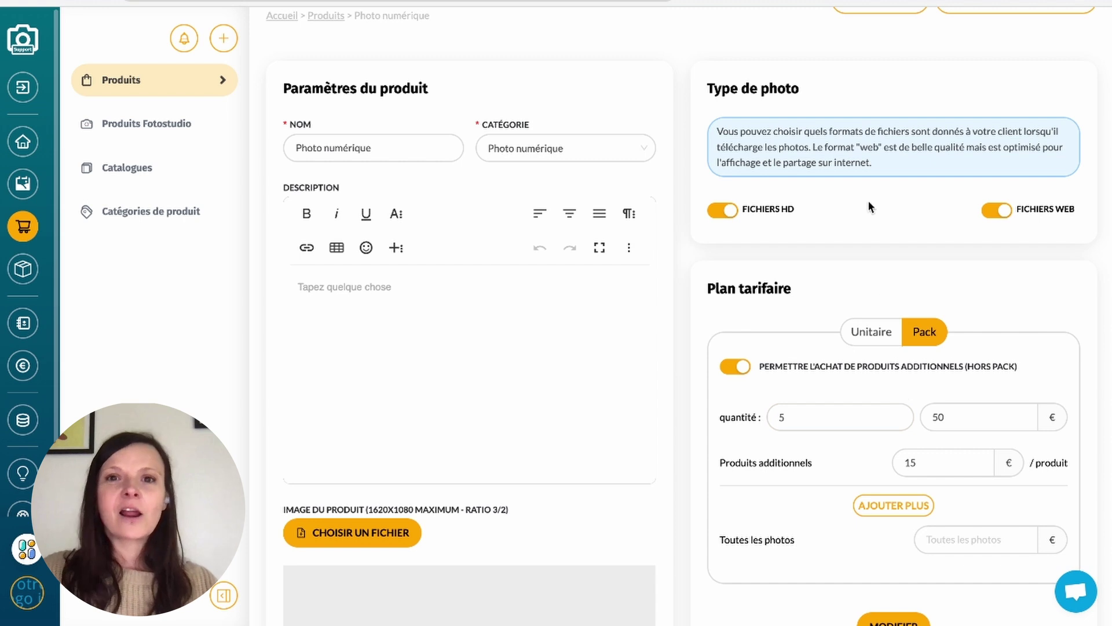
pyautogui.doubleClick(963, 417)
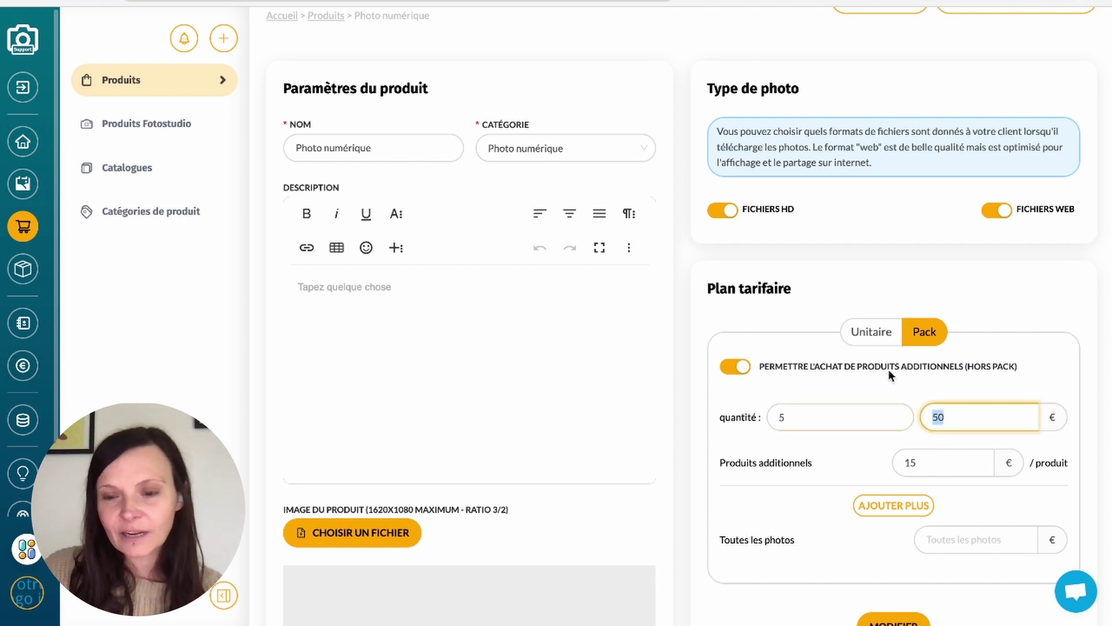
pyautogui.write('100')
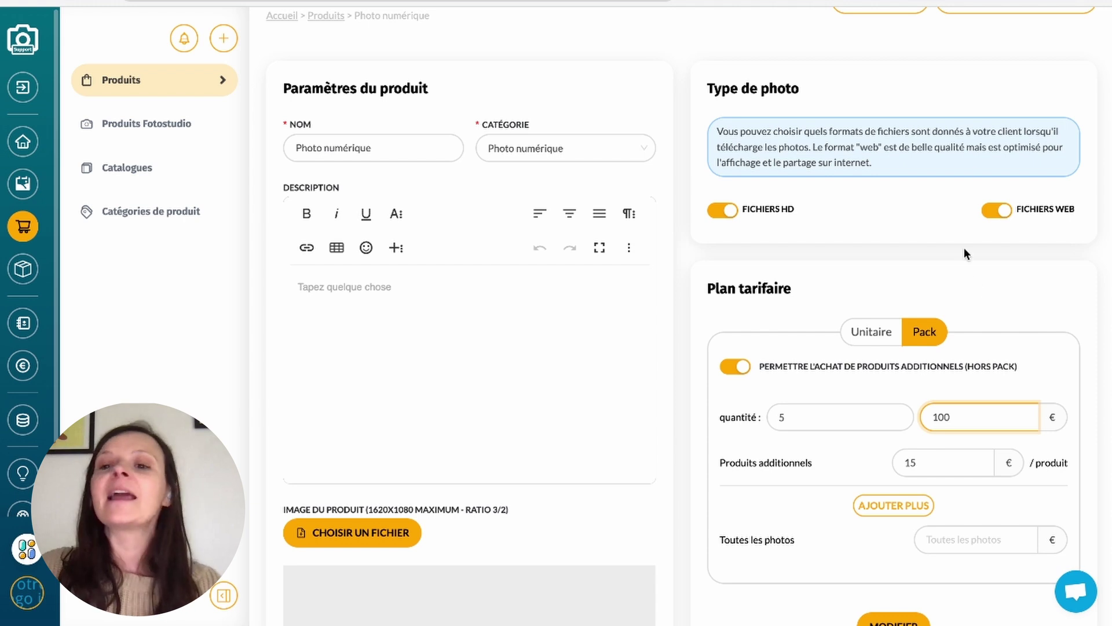
# - Set the 5-photo pack's additional product price to 10 € and add a second pack with a quantity of 10
pyautogui.doubleClick(923, 467)
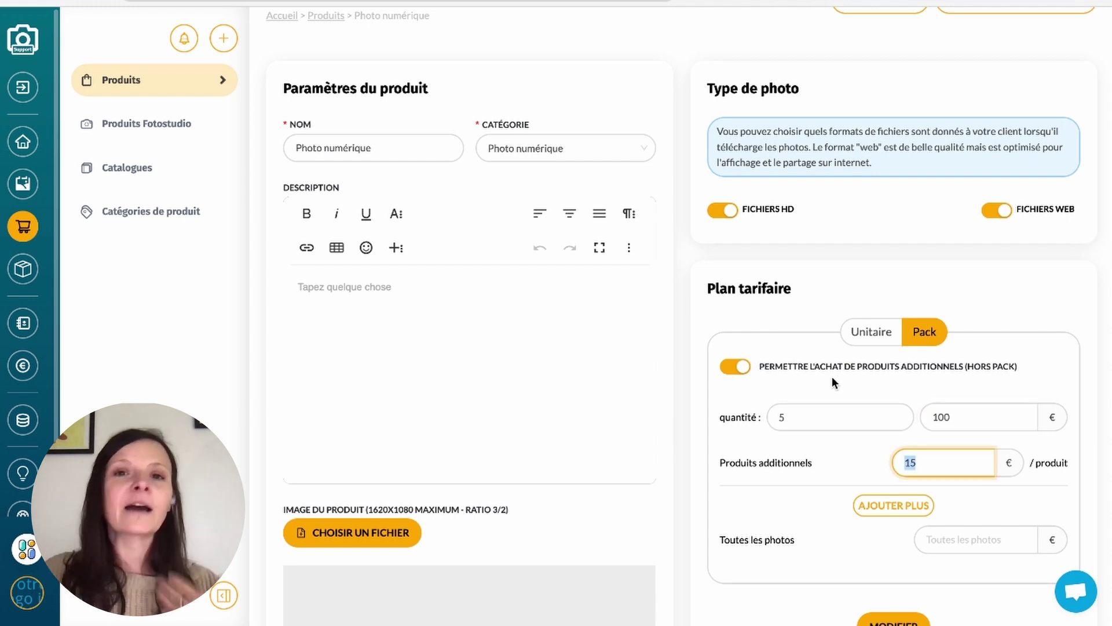
pyautogui.write('10')
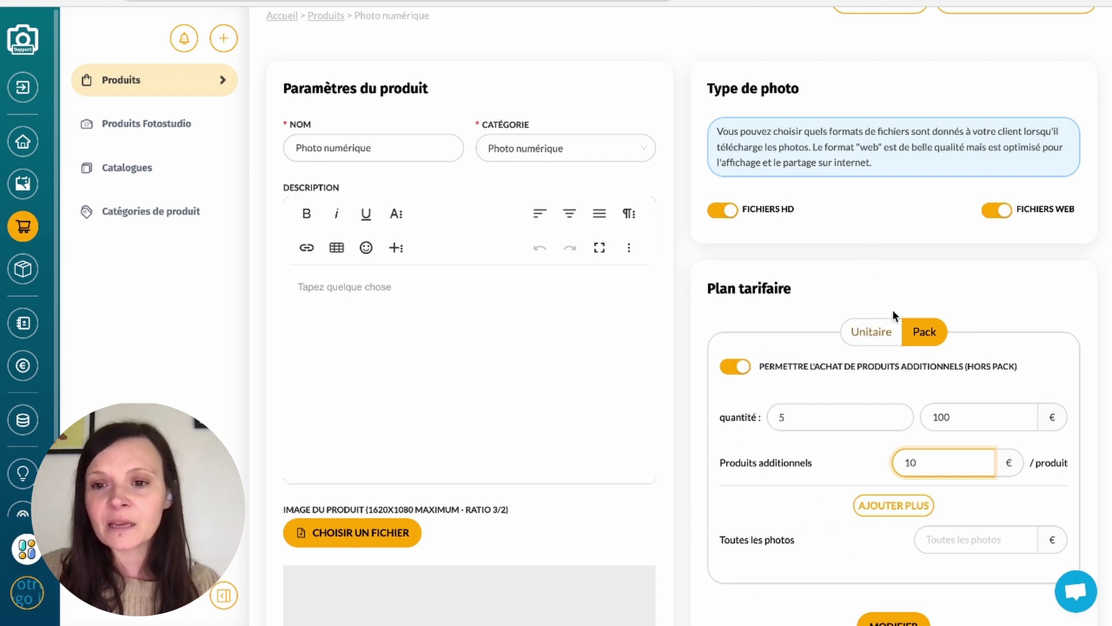
pyautogui.click(893, 506)
pyautogui.click(804, 516)
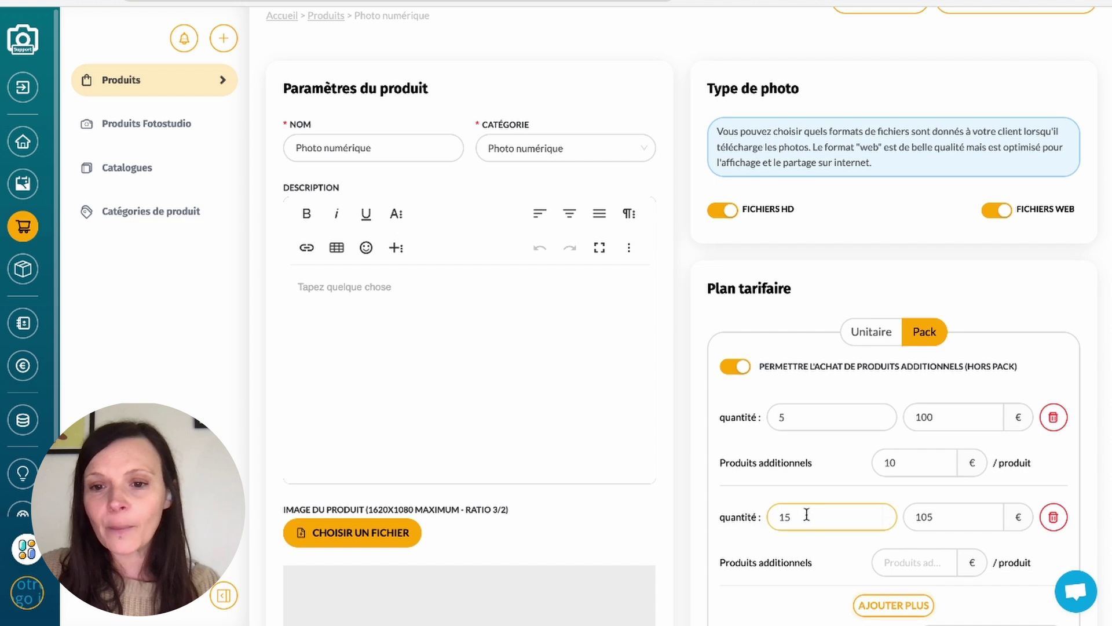
pyautogui.doubleClick(804, 515)
pyautogui.write('10')
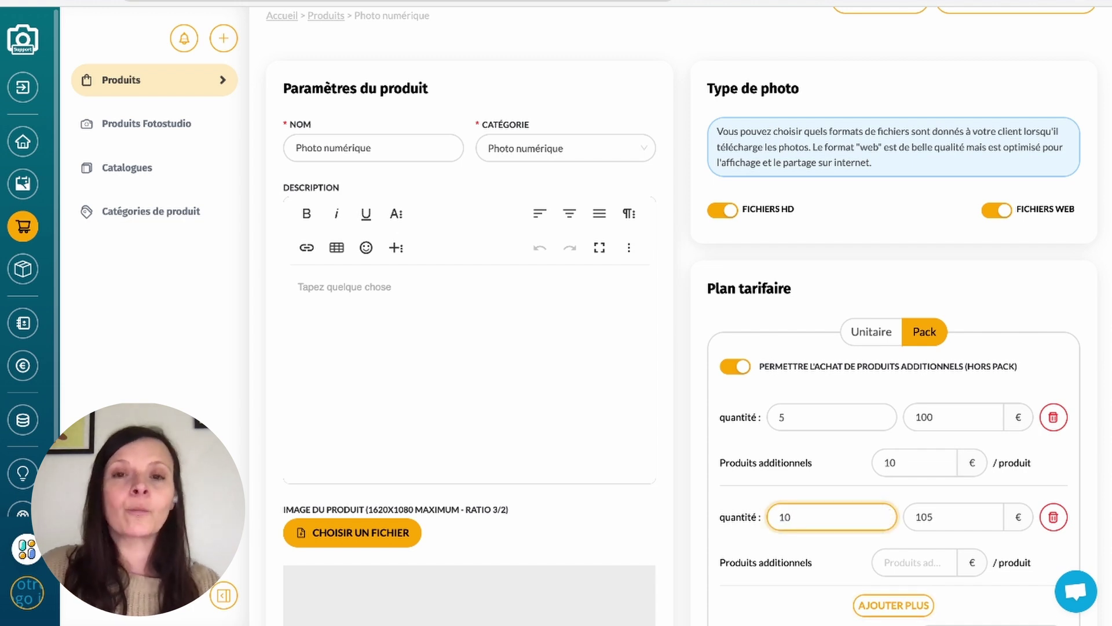
# - Price the 10-photo pack at 180 €, with additional products at 10 € each
pyautogui.click(936, 521)
pyautogui.doubleClick(936, 521)
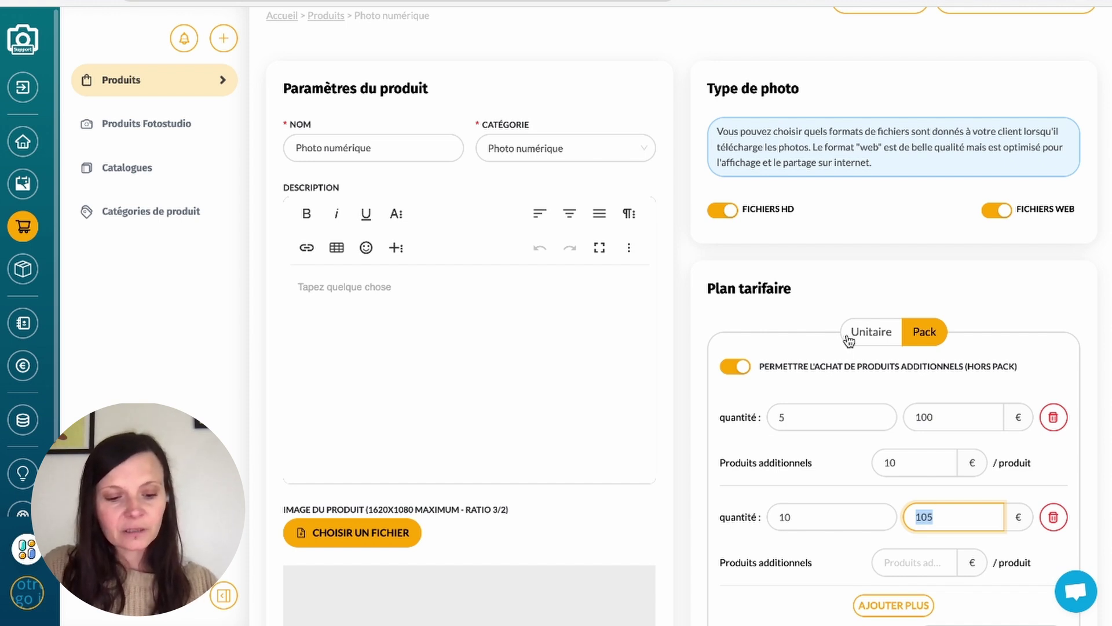
pyautogui.write('180')
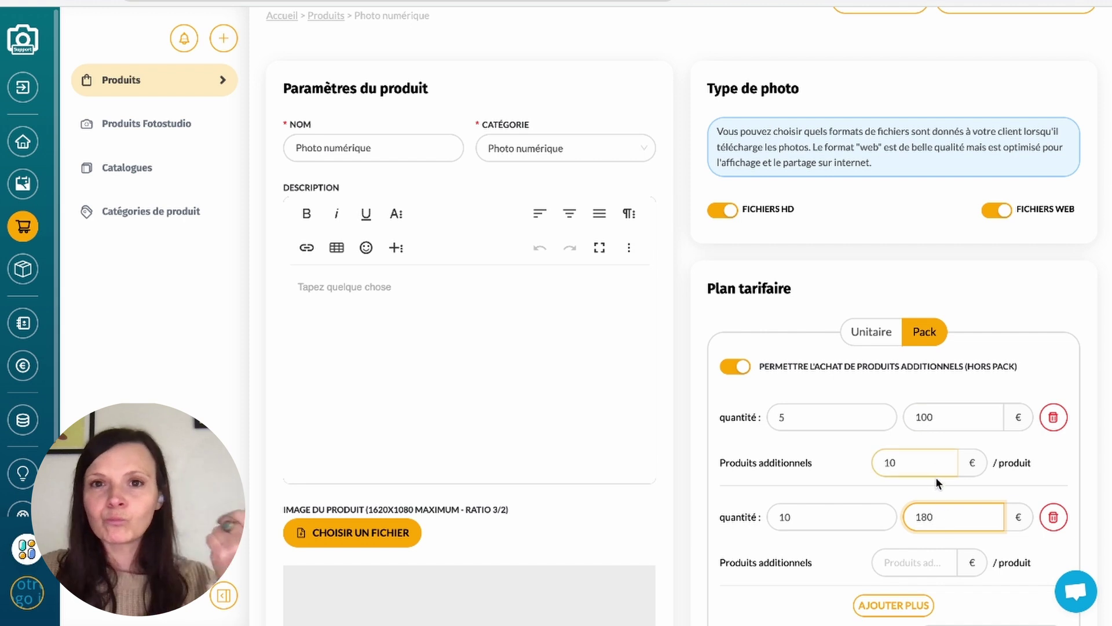
pyautogui.click(917, 566)
pyautogui.write('10')
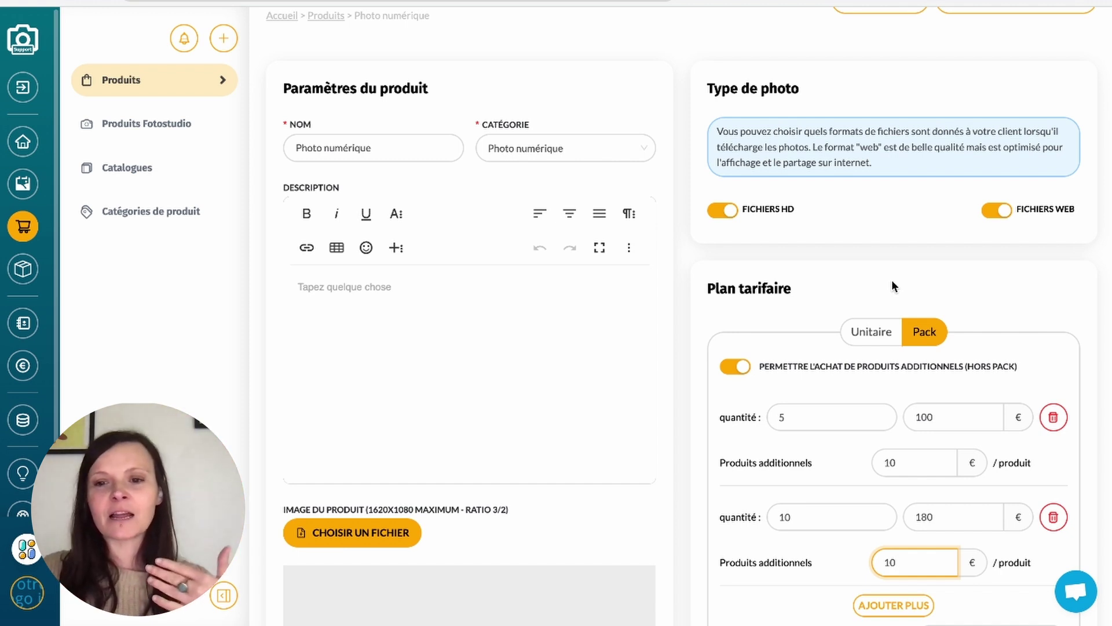
pyautogui.click(920, 516)
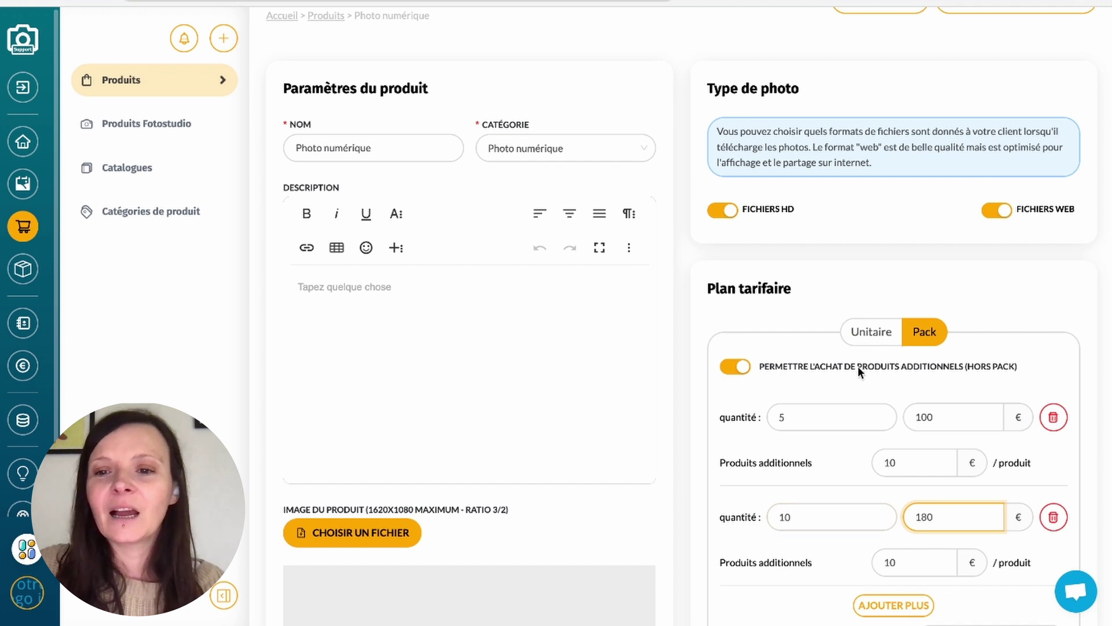
# - Switch the pricing plan to Unitaire and set the price for 1 and more to 10 € per unit
pyautogui.click(869, 332)
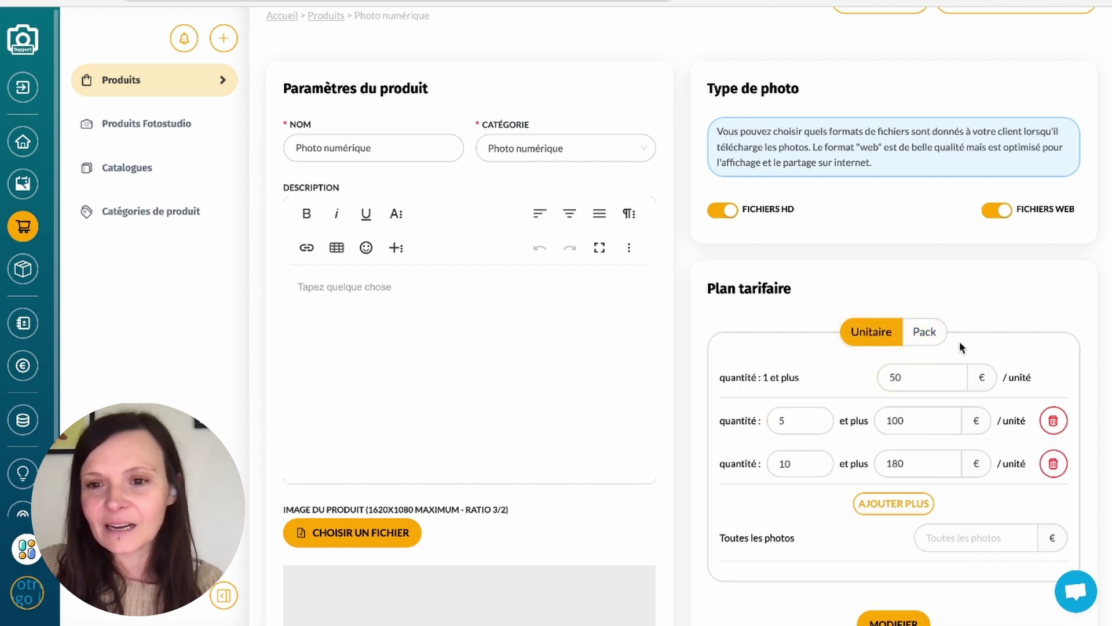
pyautogui.click(884, 377)
pyautogui.write('10')
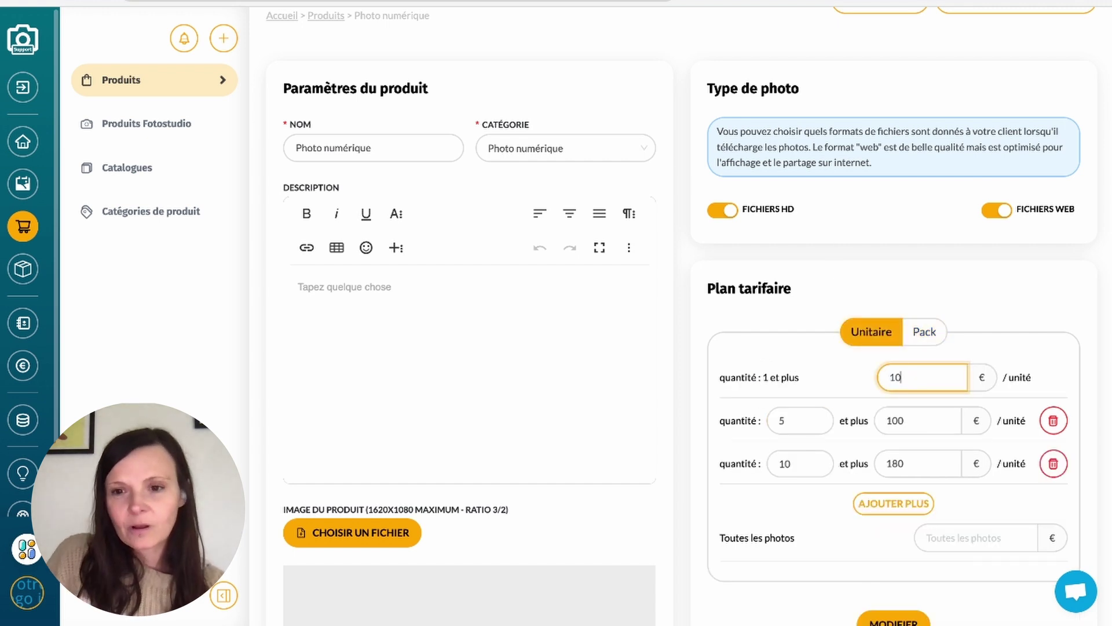
# - Delete the 5-and-more tier and save the plan with the 10-and-more tier at 9 € per unit
pyautogui.click(1053, 420)
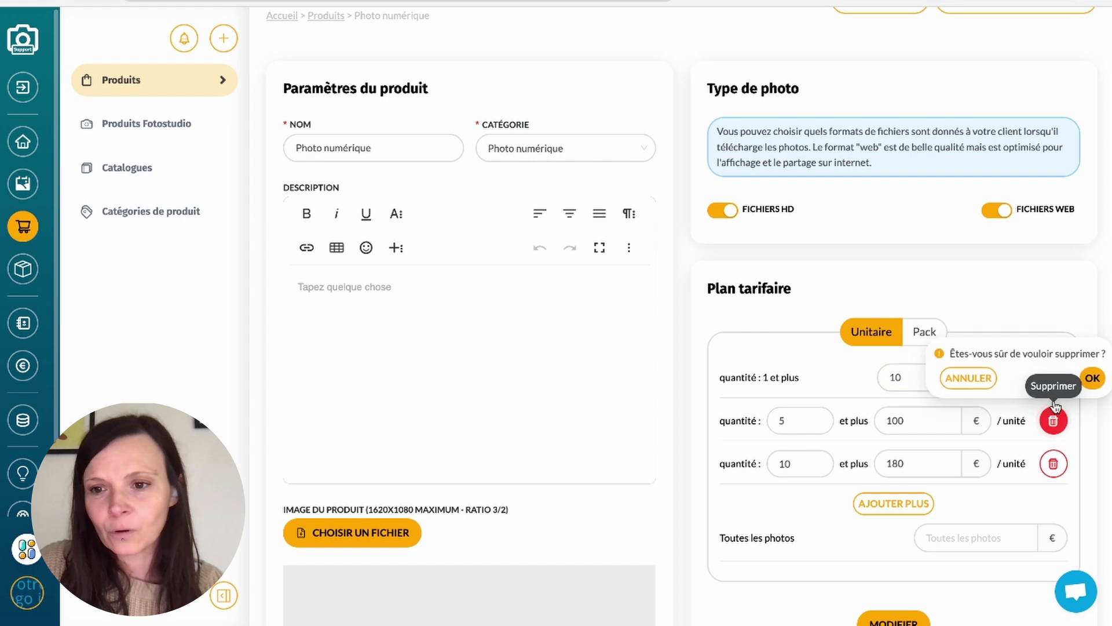
pyautogui.click(1091, 379)
pyautogui.click(802, 421)
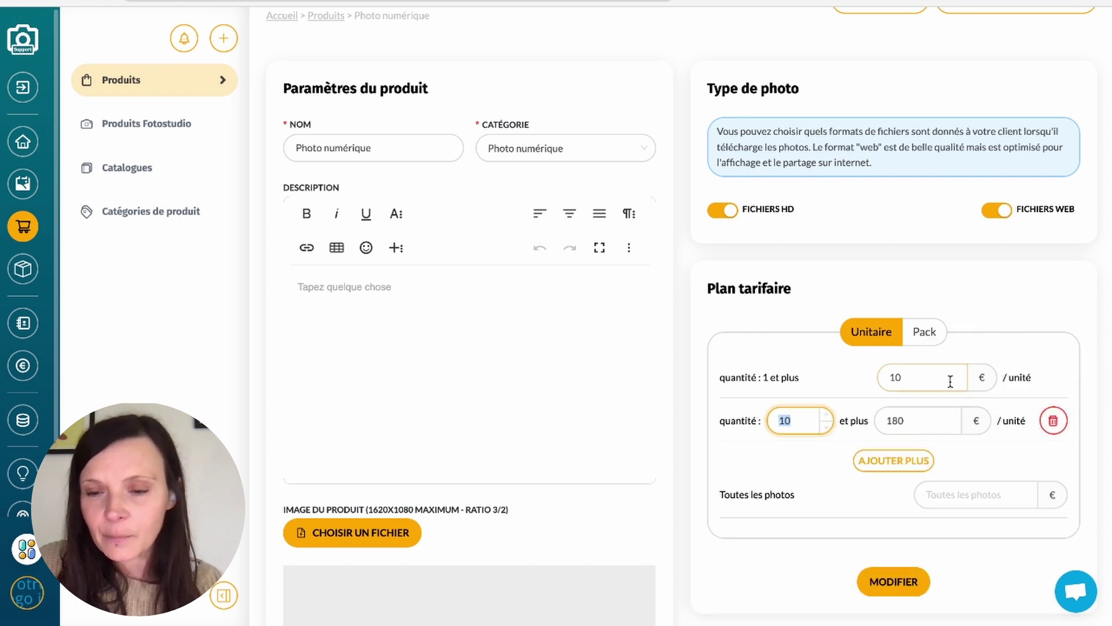
pyautogui.press('Tab')
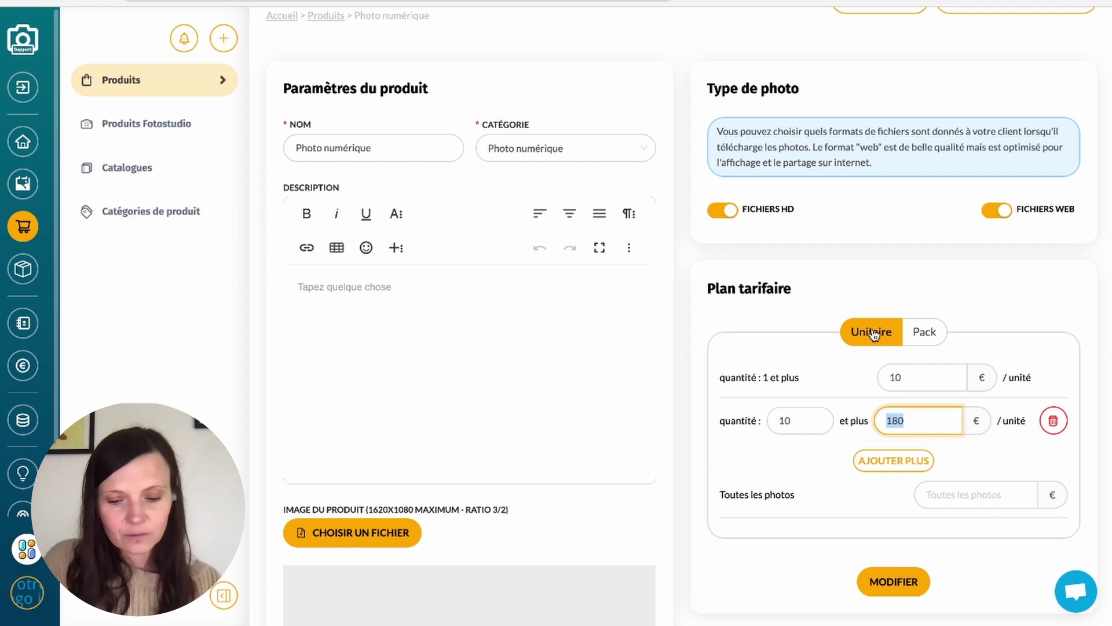
pyautogui.write('9')
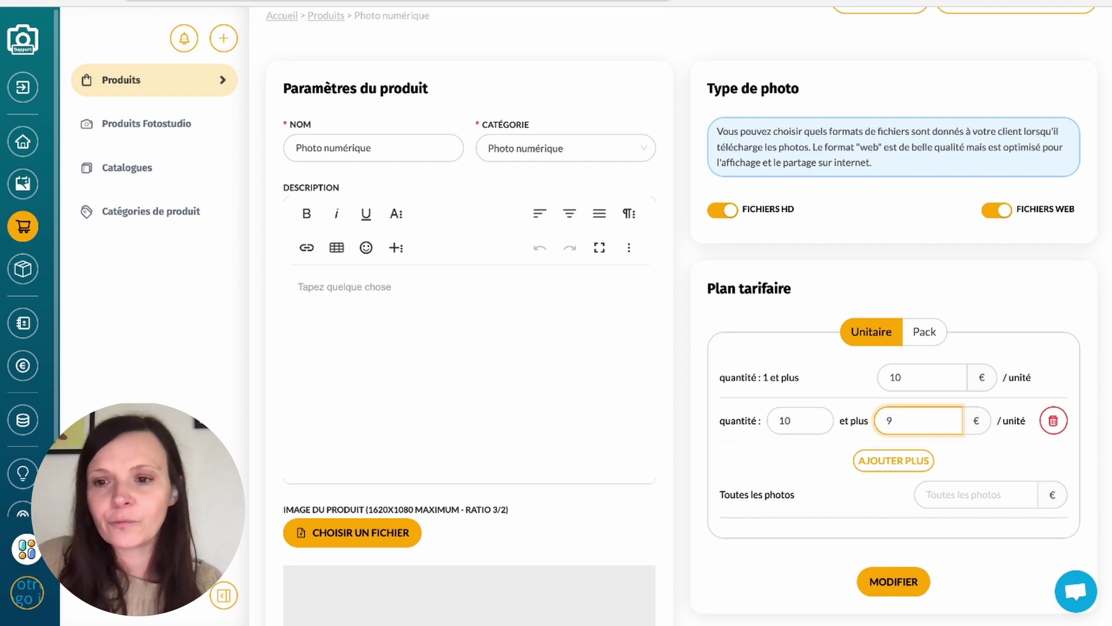
pyautogui.click(908, 574)
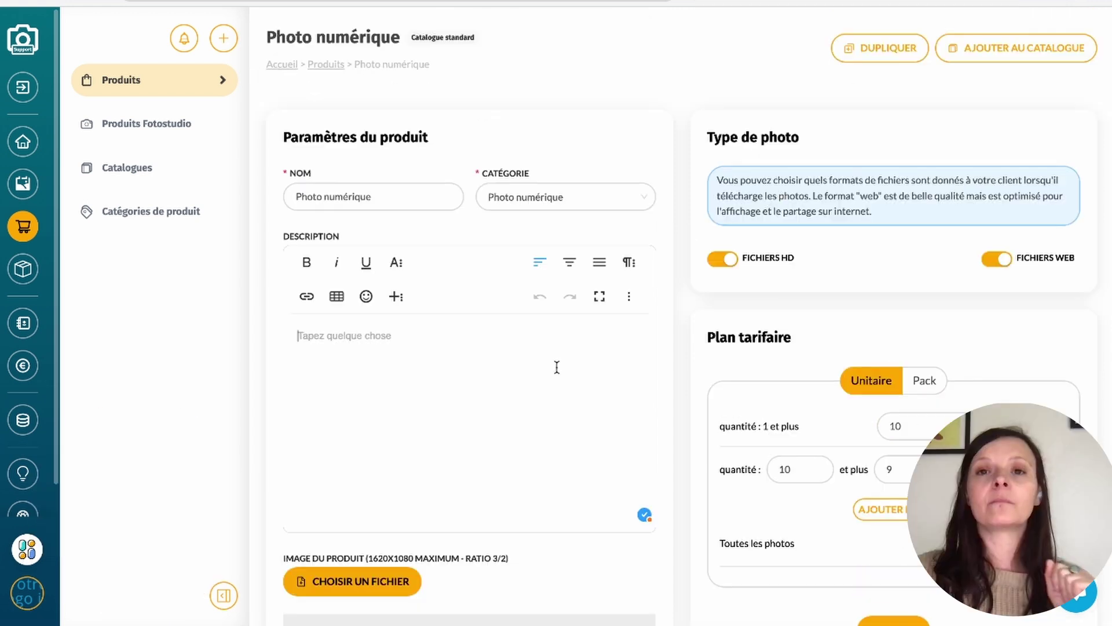
# - Return to the product list and start a new product named "Photo numérique corporate"
pyautogui.click(333, 66)
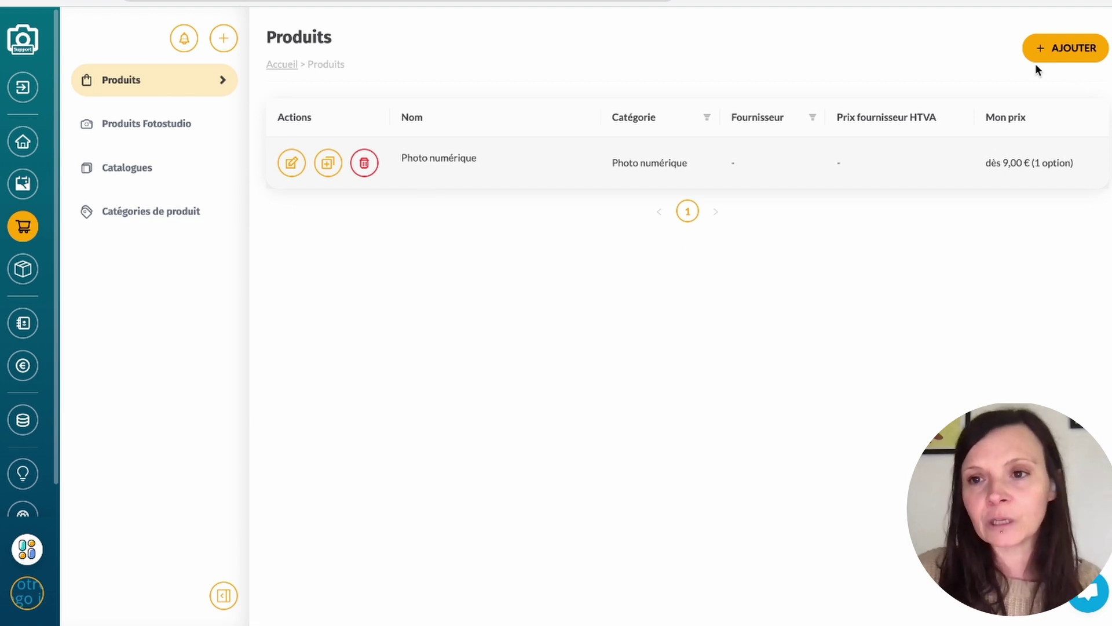
pyautogui.click(1047, 50)
pyautogui.click(516, 78)
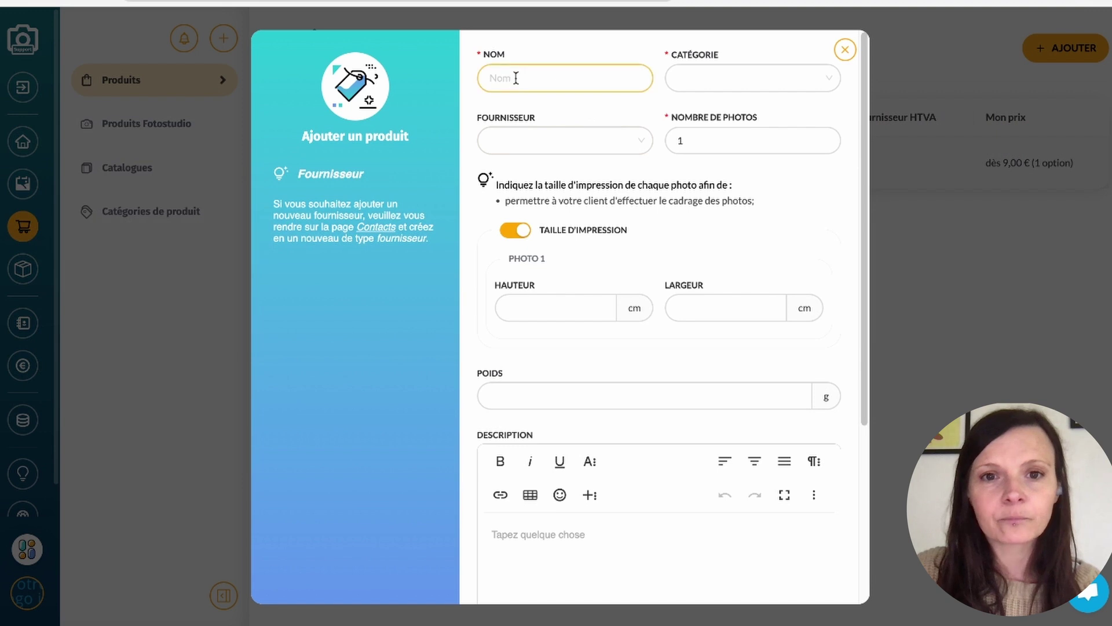
pyautogui.write('Photo numérique')
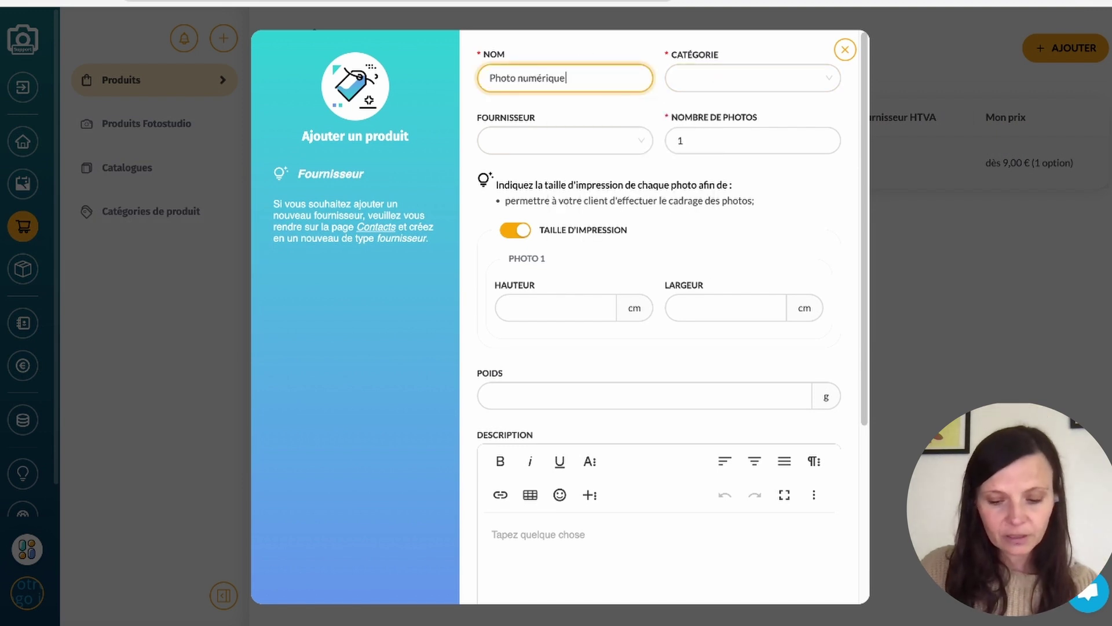
pyautogui.write(' corporate')
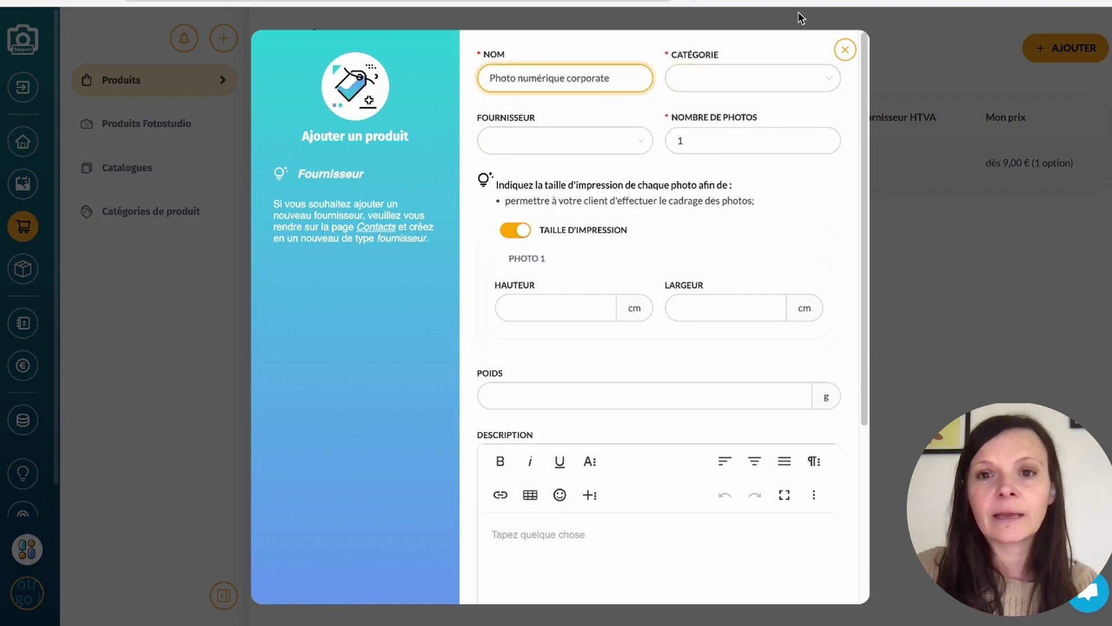
# - Assign the Photo numérique category and add the product with a unit price of 20 € and 0 € for all photos
pyautogui.click(784, 77)
pyautogui.click(712, 176)
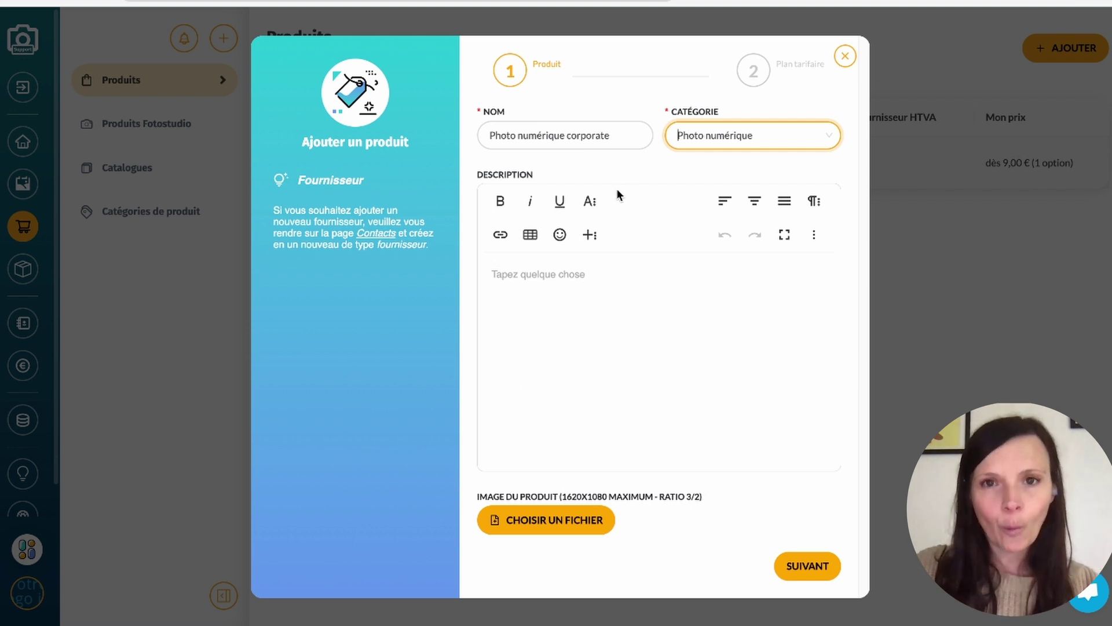
pyautogui.click(802, 566)
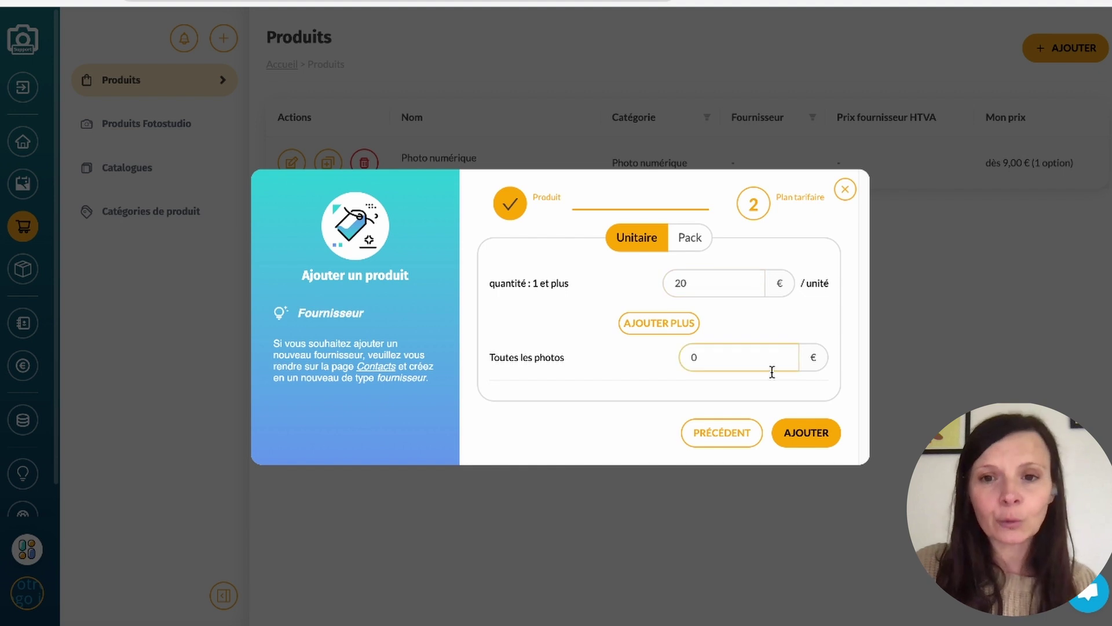
pyautogui.click(801, 435)
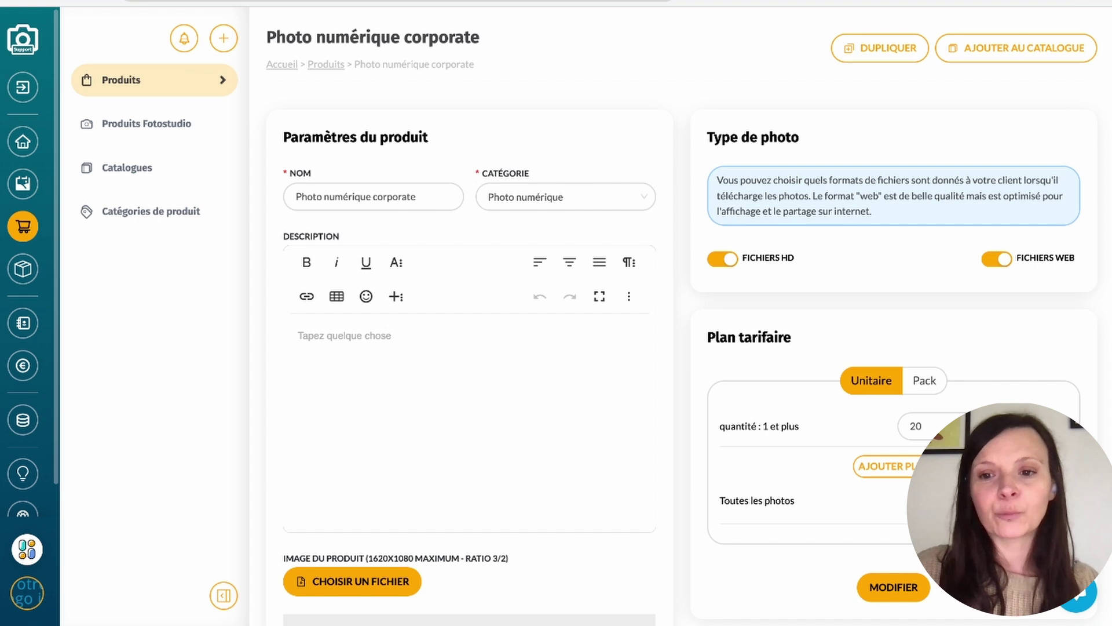
# - Disable web files (Fichiers web) for the corporate photo product and save its pricing plan
pyautogui.click(998, 258)
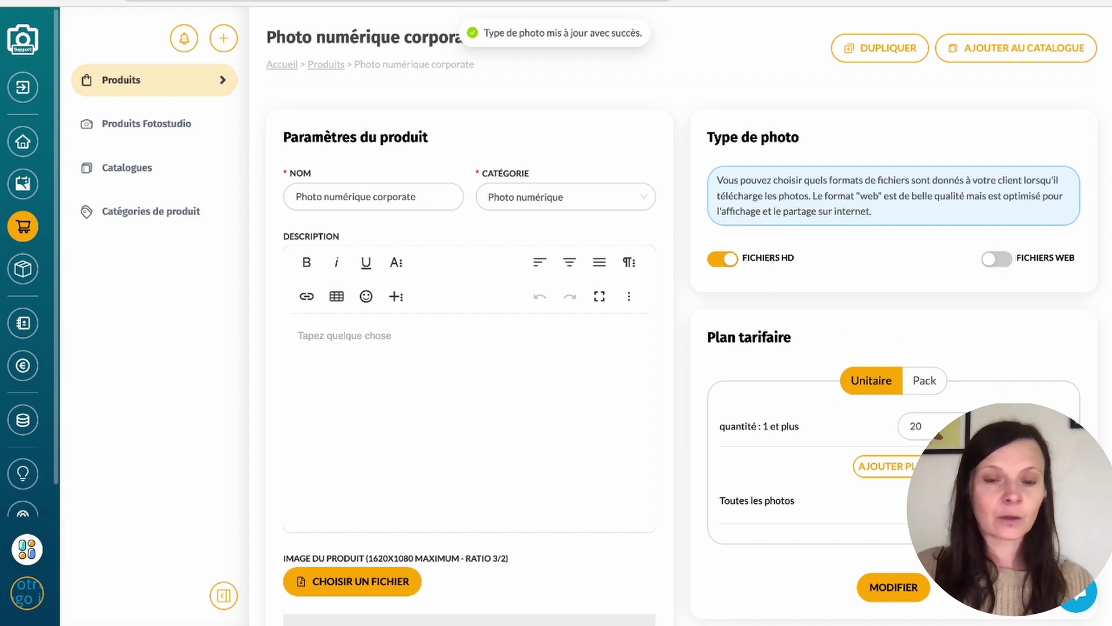
pyautogui.scroll(-4, 672, 417)
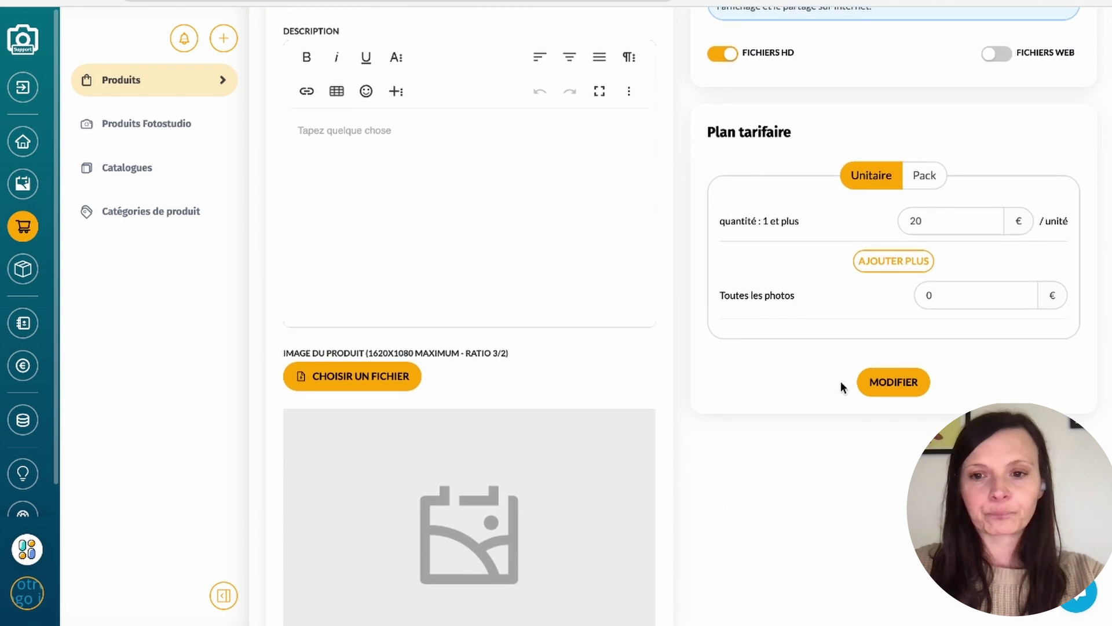
pyautogui.click(881, 380)
pyautogui.scroll(4, 753, 231)
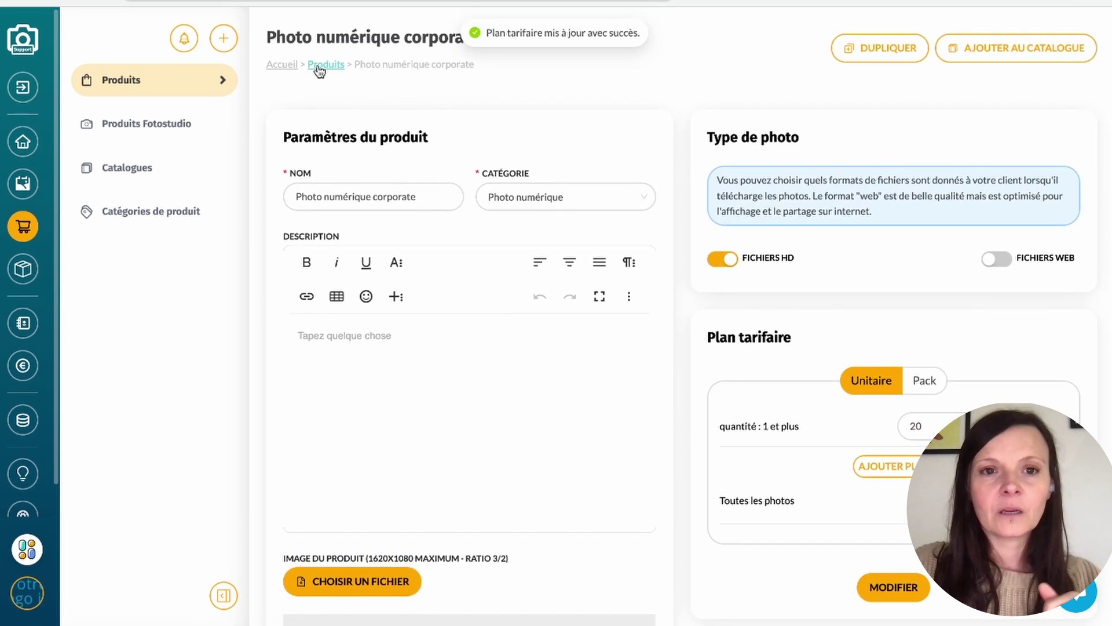
# - Return to the product list and start another product named "Impresion 10x15"
pyautogui.click(325, 68)
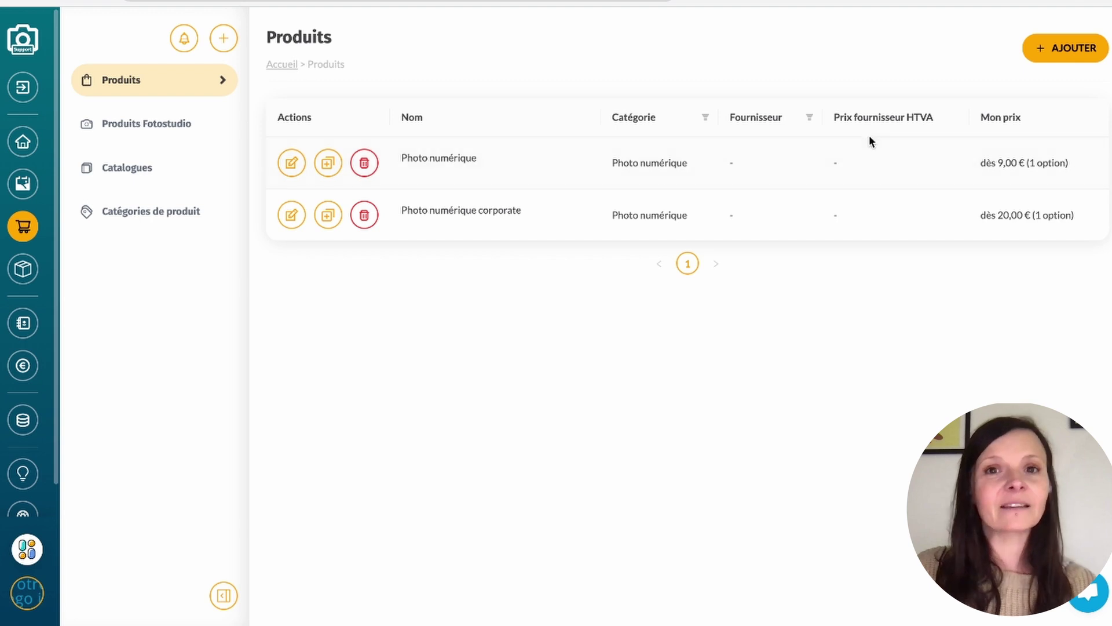
pyautogui.click(1047, 50)
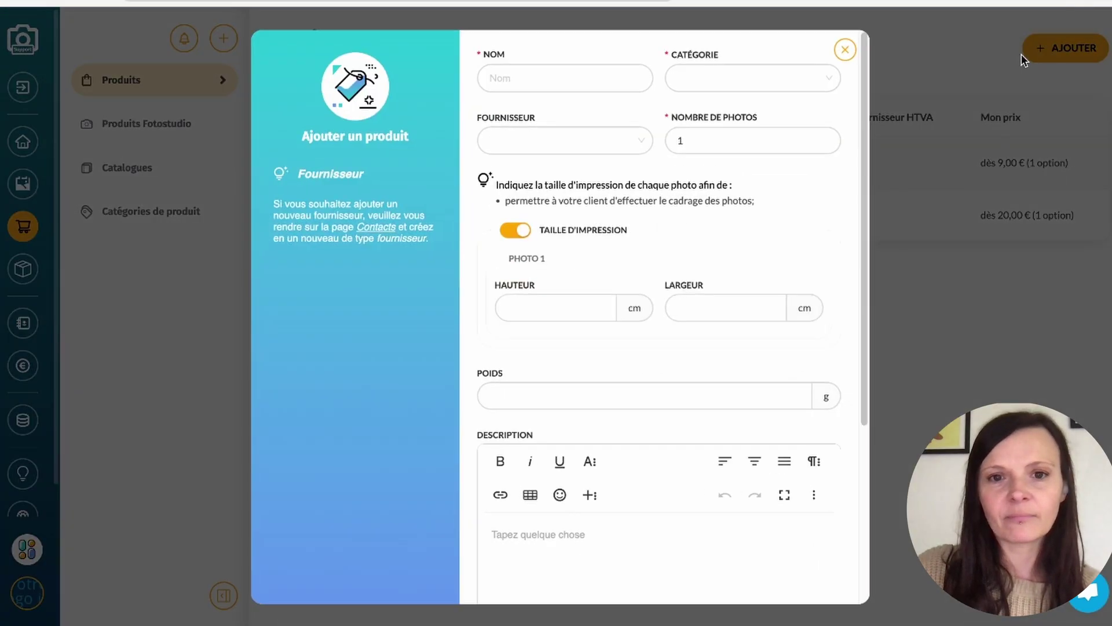
pyautogui.click(521, 77)
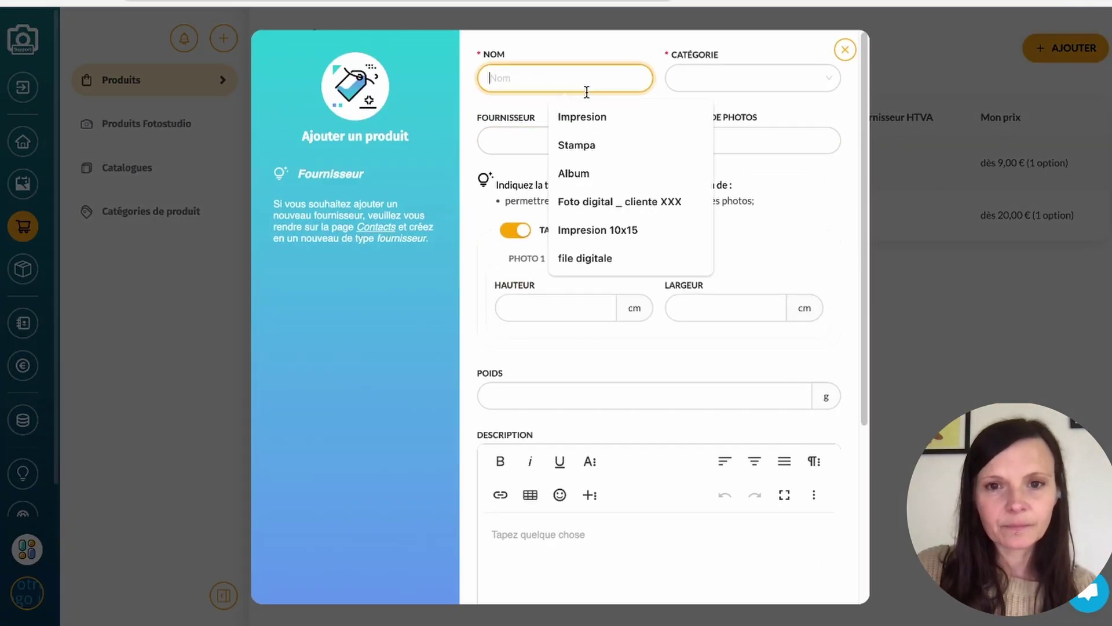
pyautogui.click(586, 117)
pyautogui.write('1')
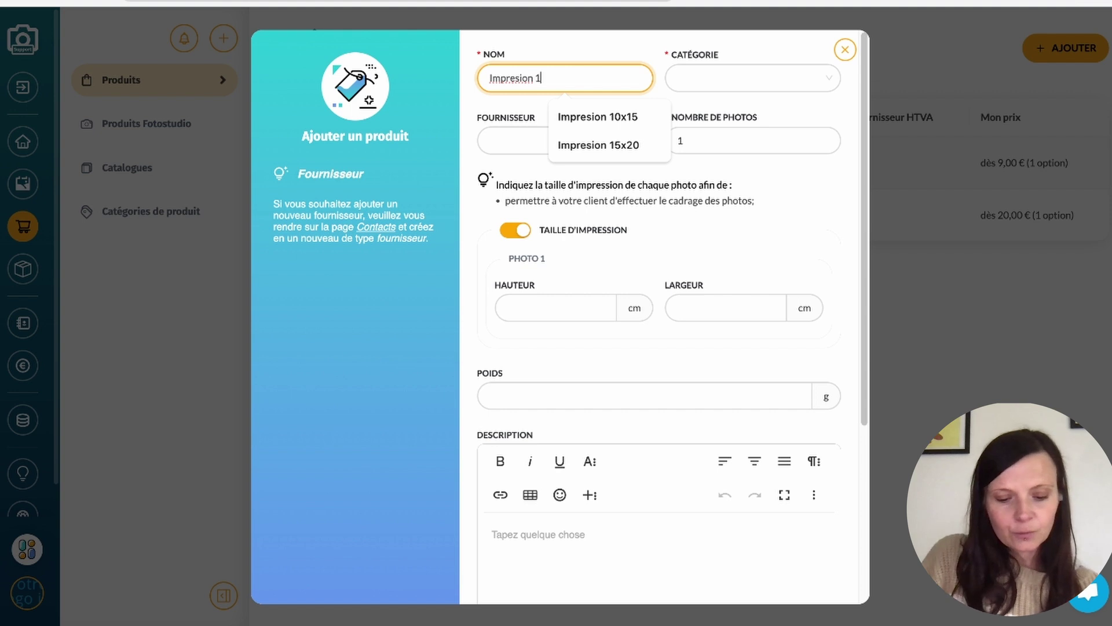
pyautogui.write('0x15')
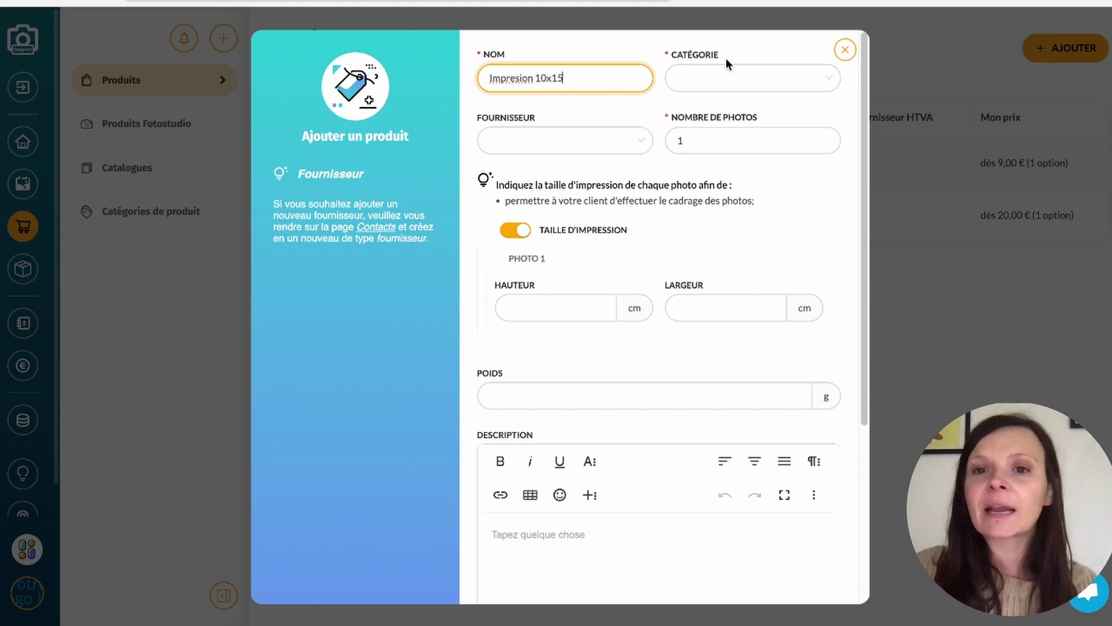
# - Set the new product's category to Impression and its supplier to Dreambooks Pro
pyautogui.click(744, 73)
pyautogui.click(710, 152)
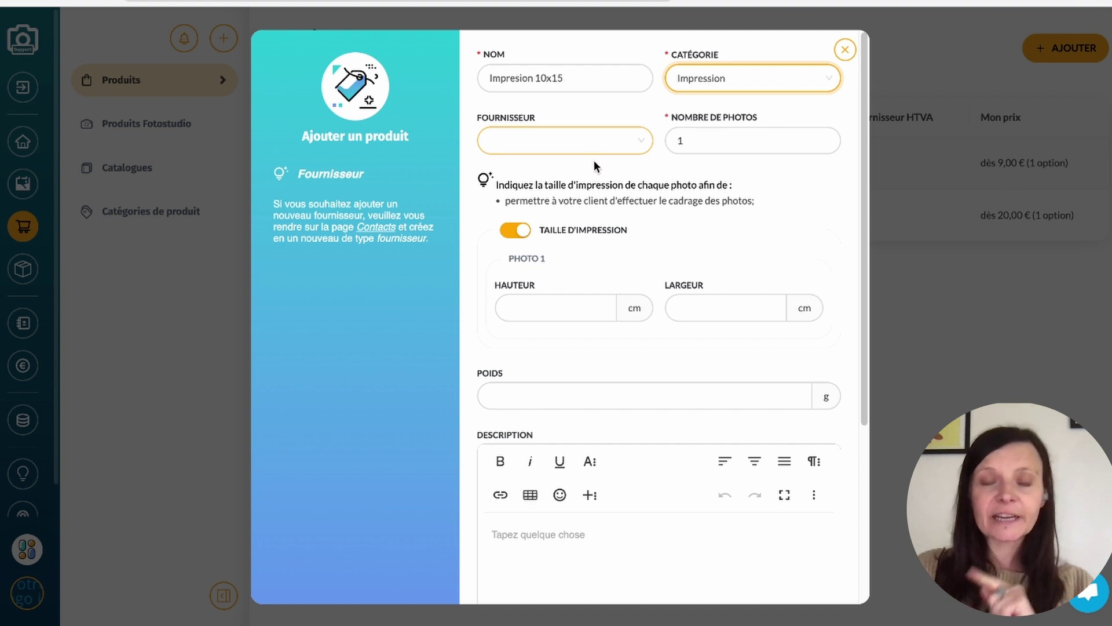
pyautogui.click(601, 138)
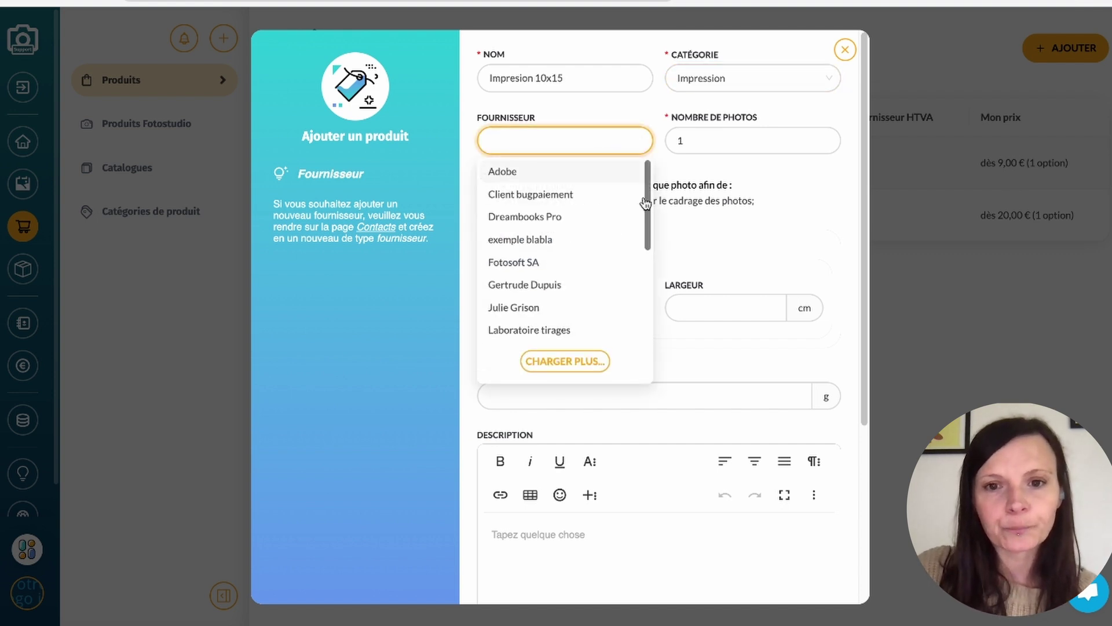
pyautogui.click(552, 217)
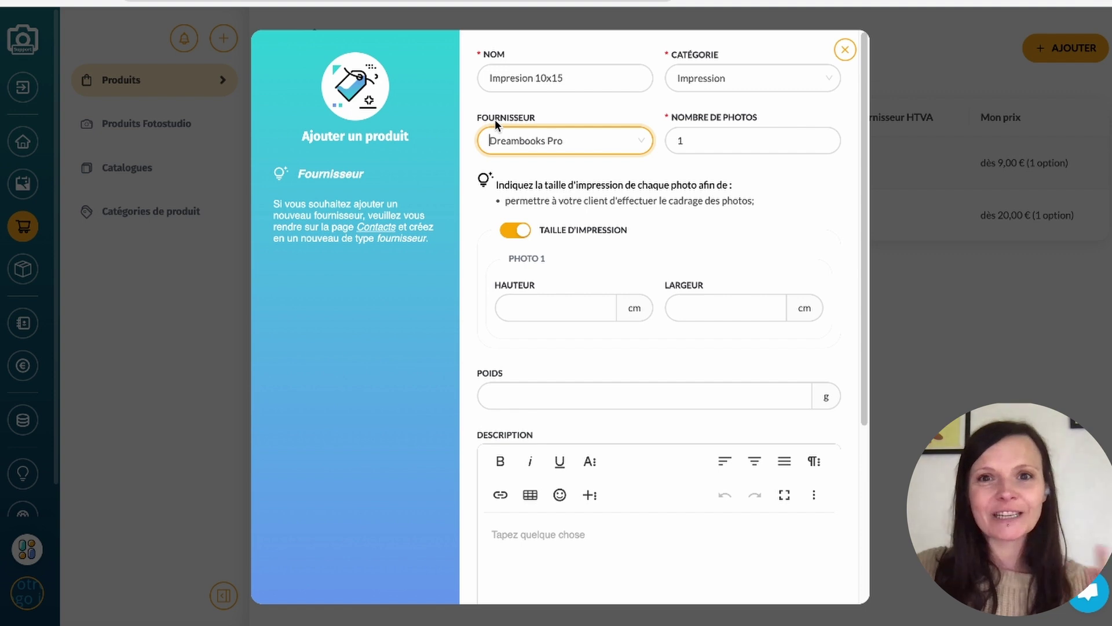
# - Turn off print size and enter description "Un format classique pour imprimer vos plus beaux souvenirs. Papier de qualité, couleurs fidèles, prêt à encadrer ou à offrir."
pyautogui.click(510, 232)
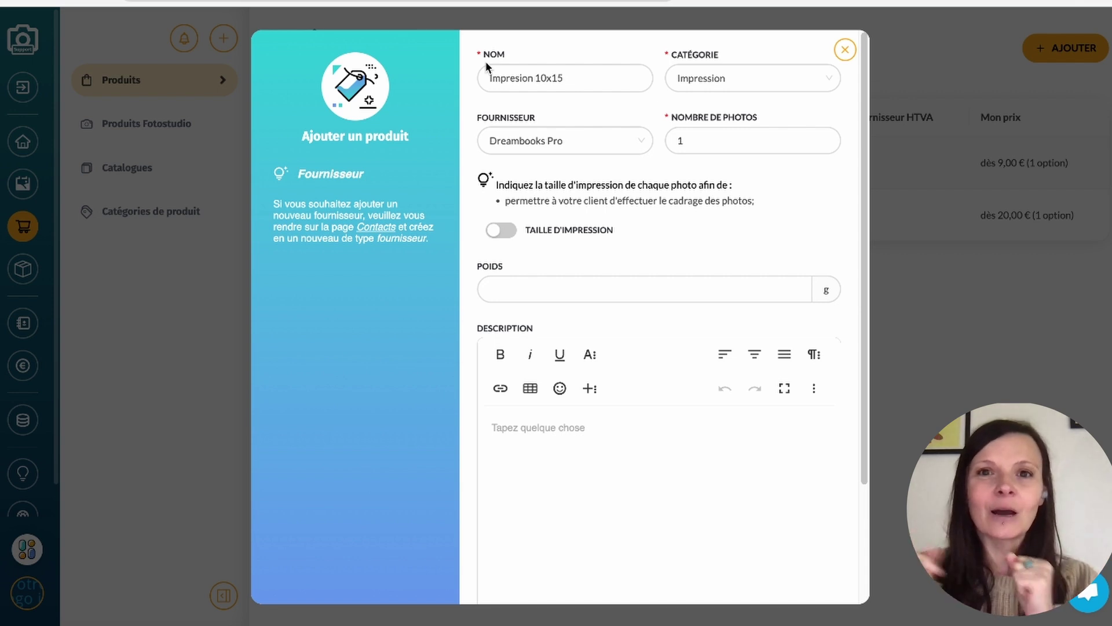
pyautogui.click(524, 287)
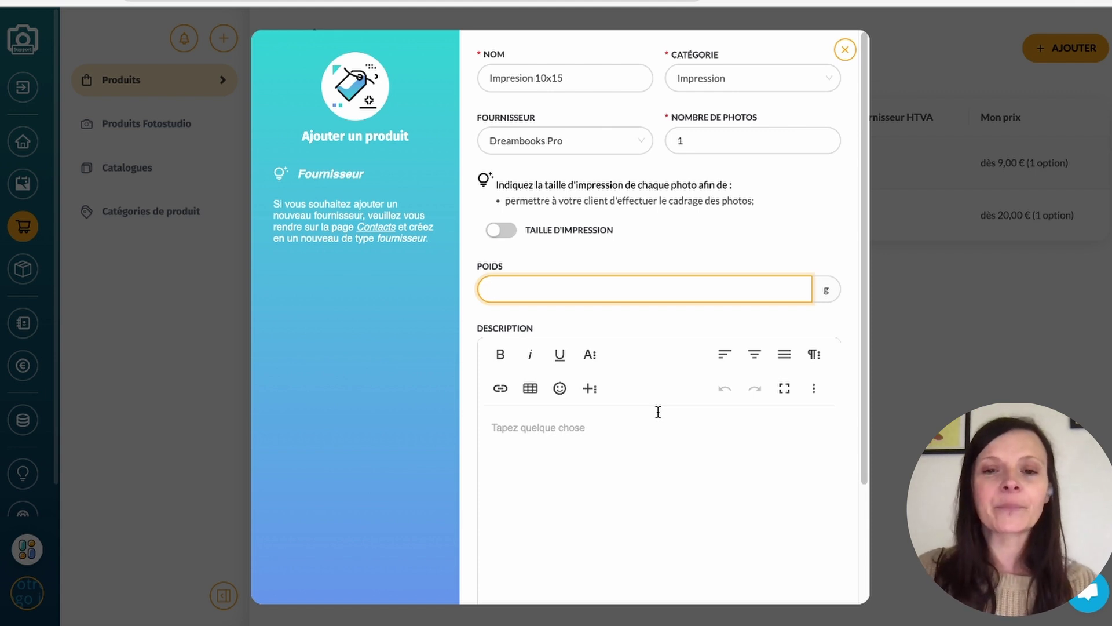
pyautogui.scroll(-3, 594, 531)
pyautogui.scroll(3, 608, 454)
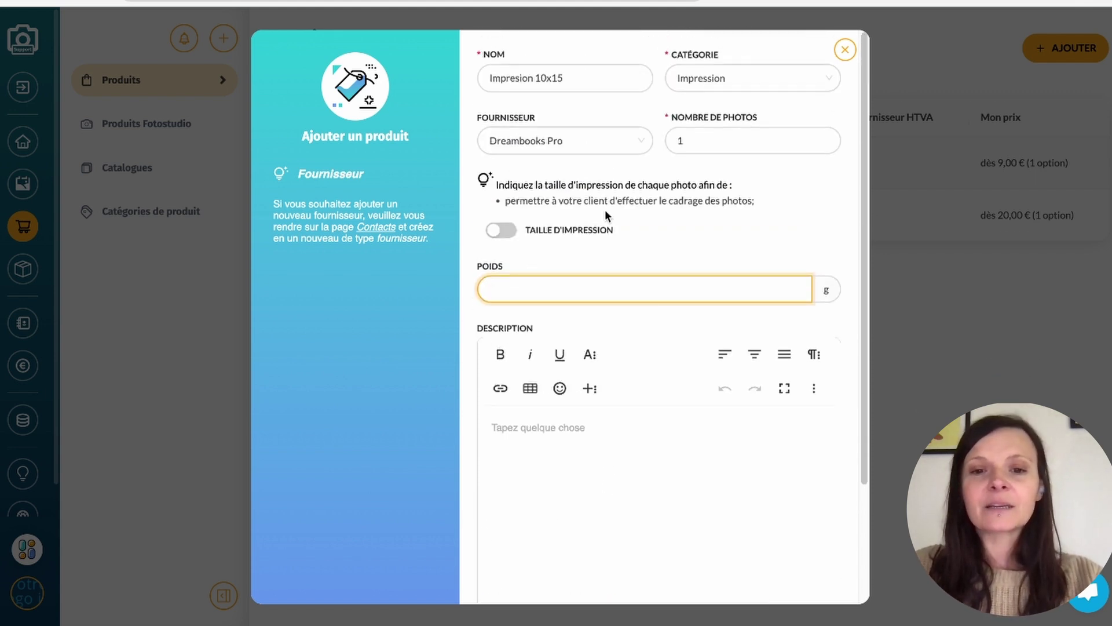
pyautogui.scroll(-2, 658, 410)
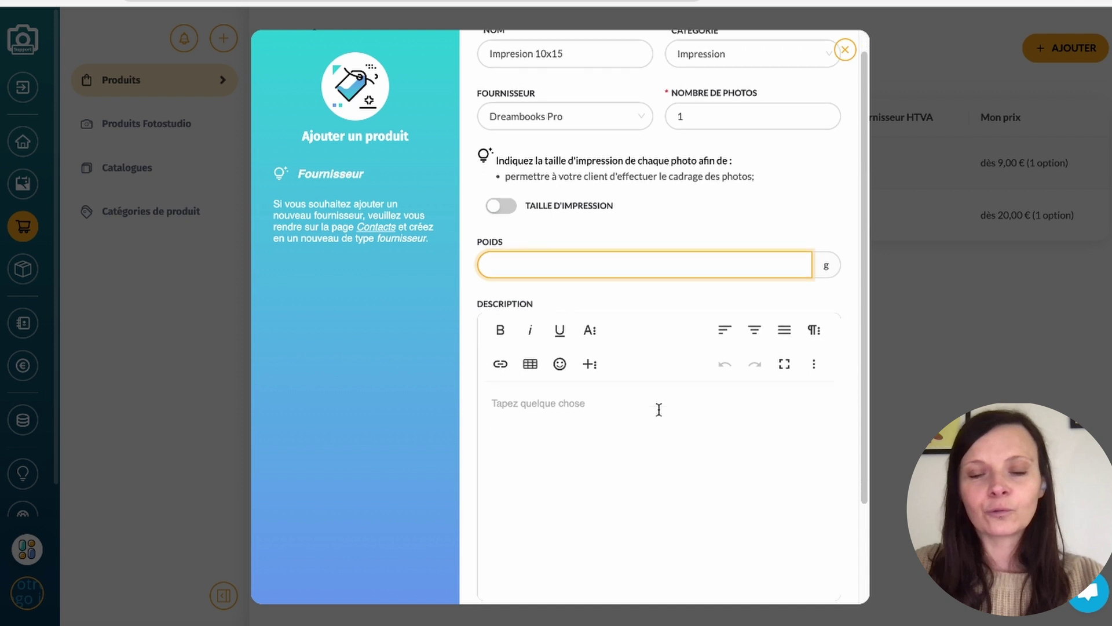
pyautogui.scroll(2, 656, 417)
pyautogui.click(590, 443)
pyautogui.write('Un format classique pour imprimer vos plus beaux souvenirs. Papier de qualité, couleurs fidèles, prêt à encadrer ou à offrir.')
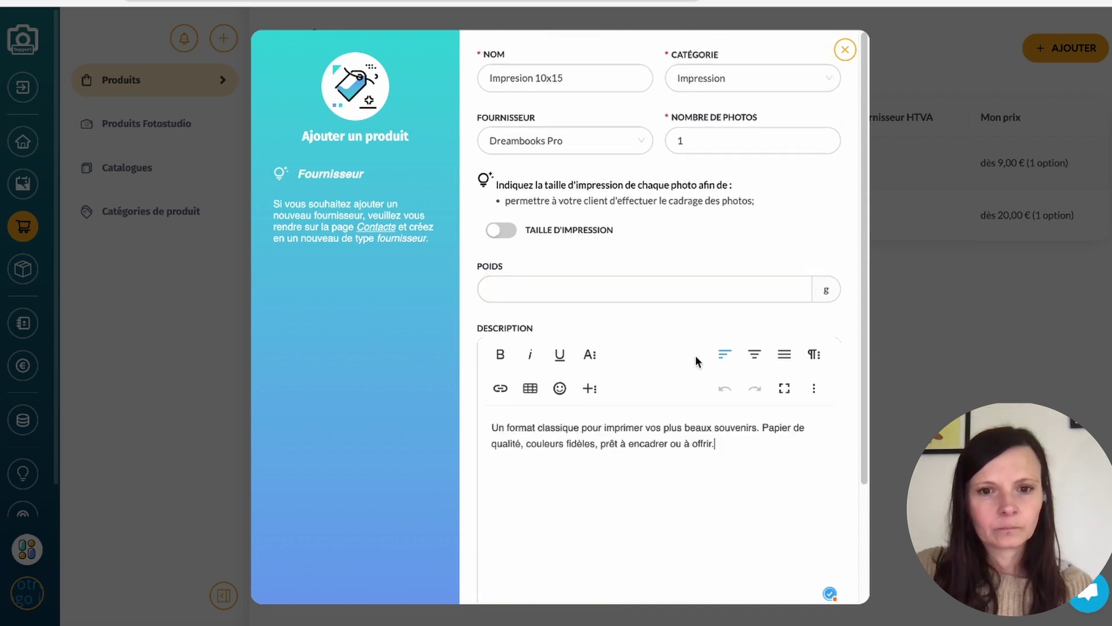
# - Attach image_pequeno_formato_1-a3eeb926.jpg as the product image and add the Impresion 10x15 product
pyautogui.moveTo(863, 245); pyautogui.dragTo(865, 370)
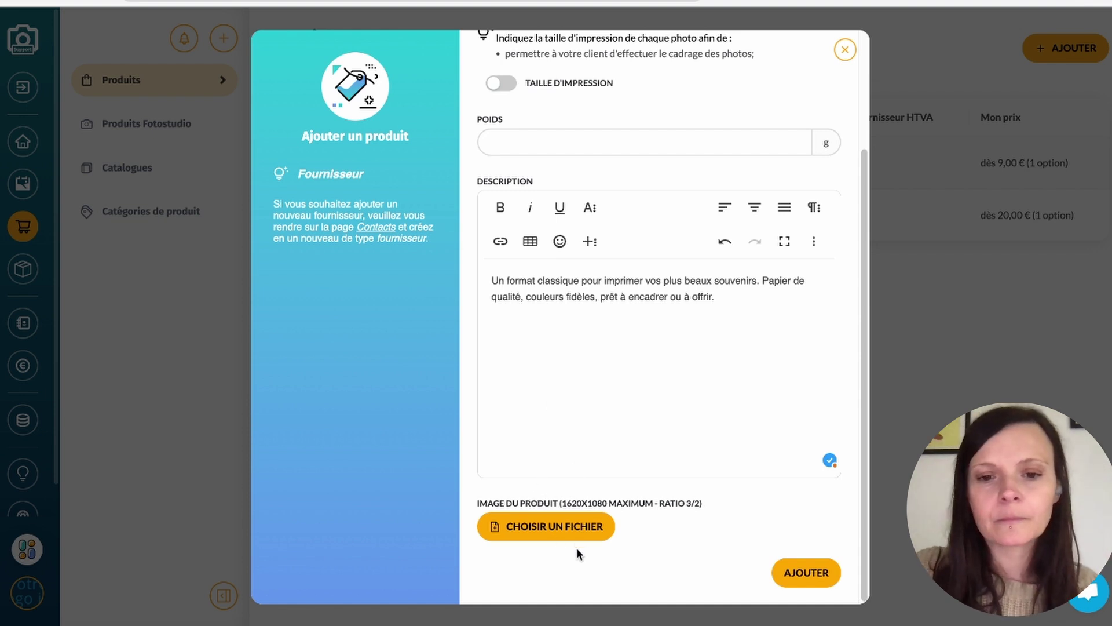
pyautogui.click(571, 529)
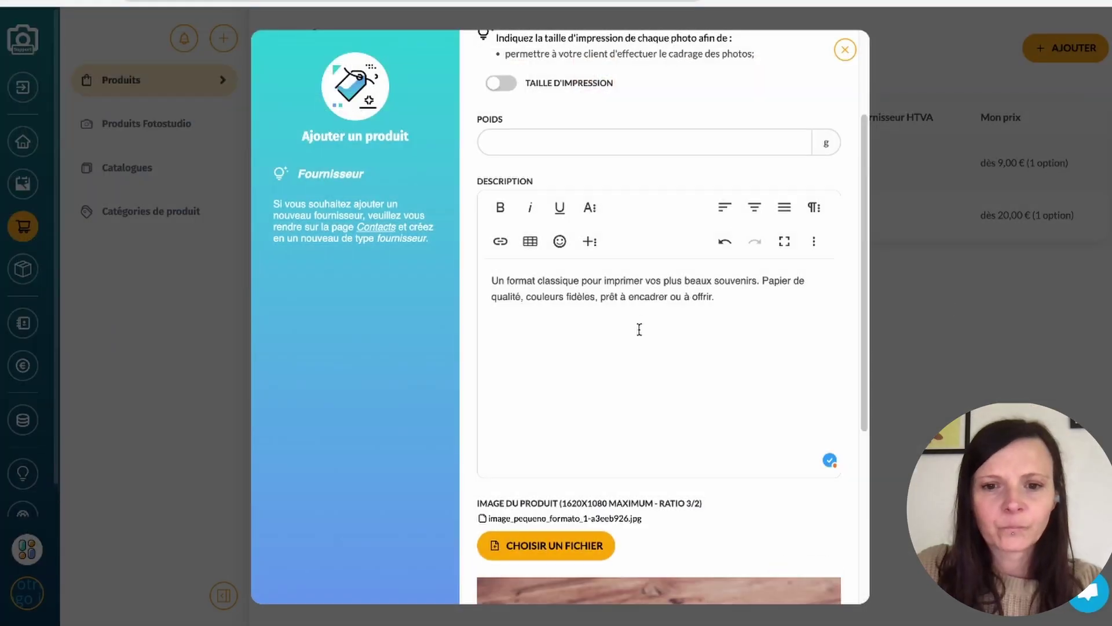
pyautogui.scroll(-3, 658, 370)
pyautogui.scroll(-3, 666, 400)
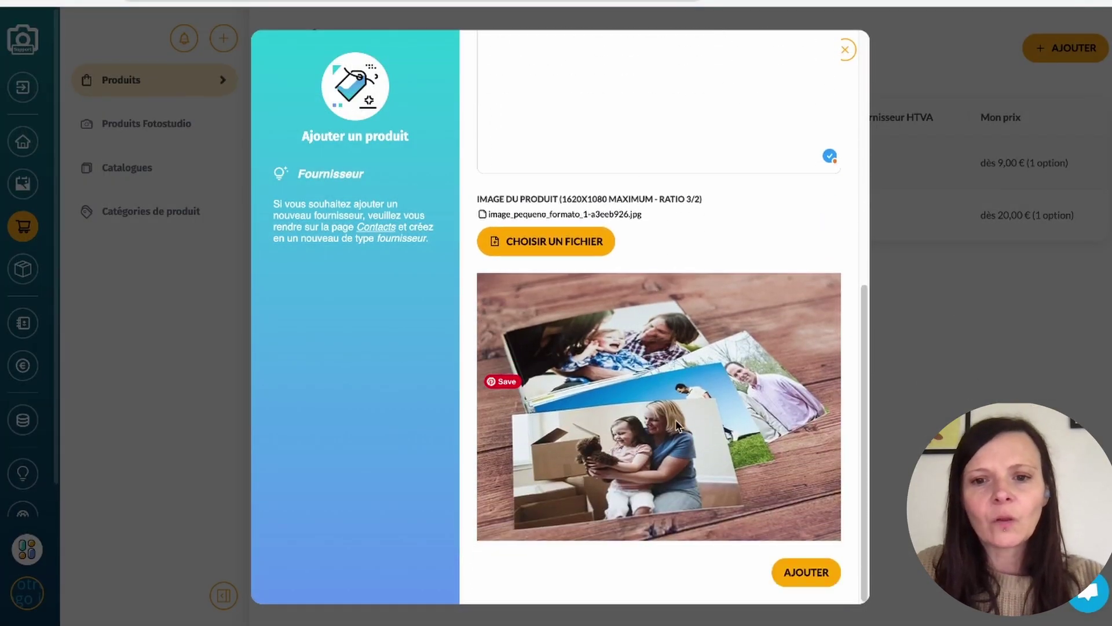
pyautogui.click(810, 574)
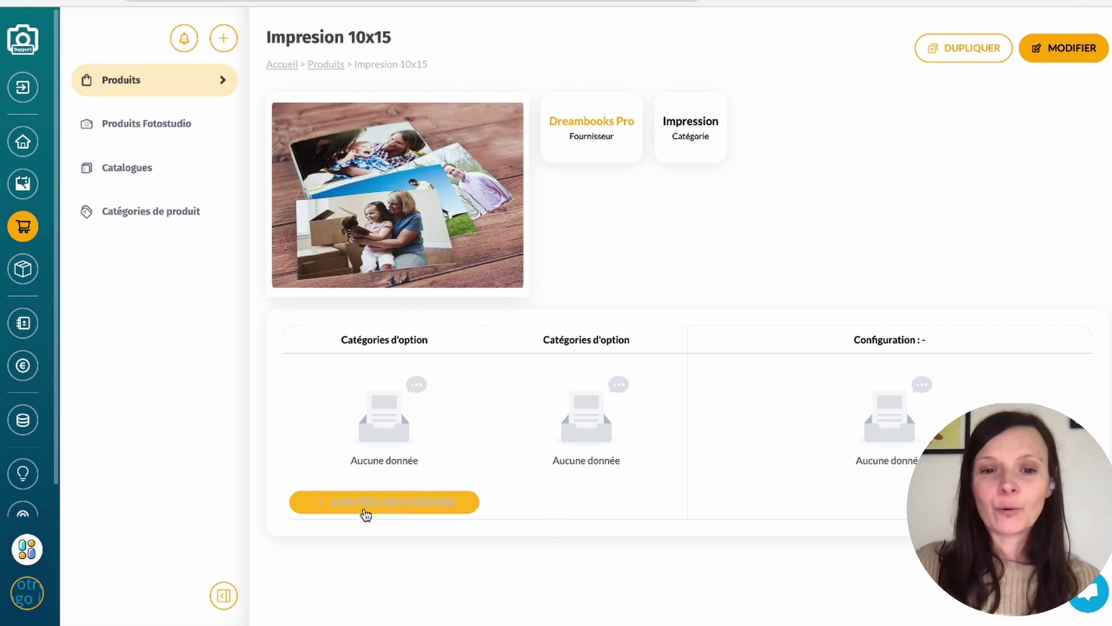
# - Add an option category named "Type de papier" to the Impresion 10x15 product
pyautogui.click(391, 508)
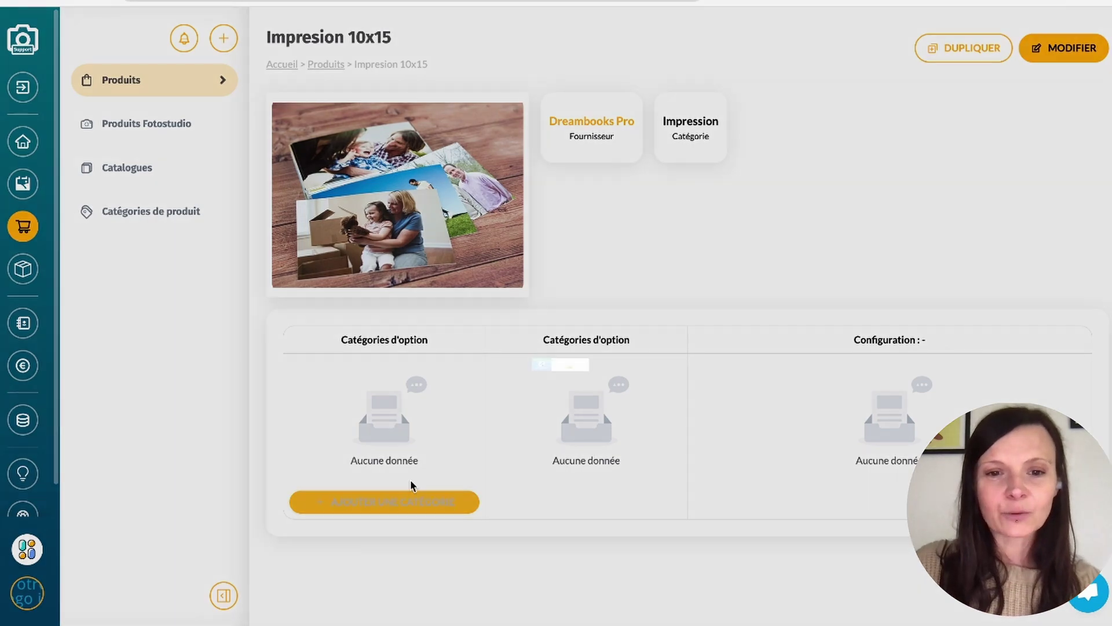
pyautogui.write('Type de papier')
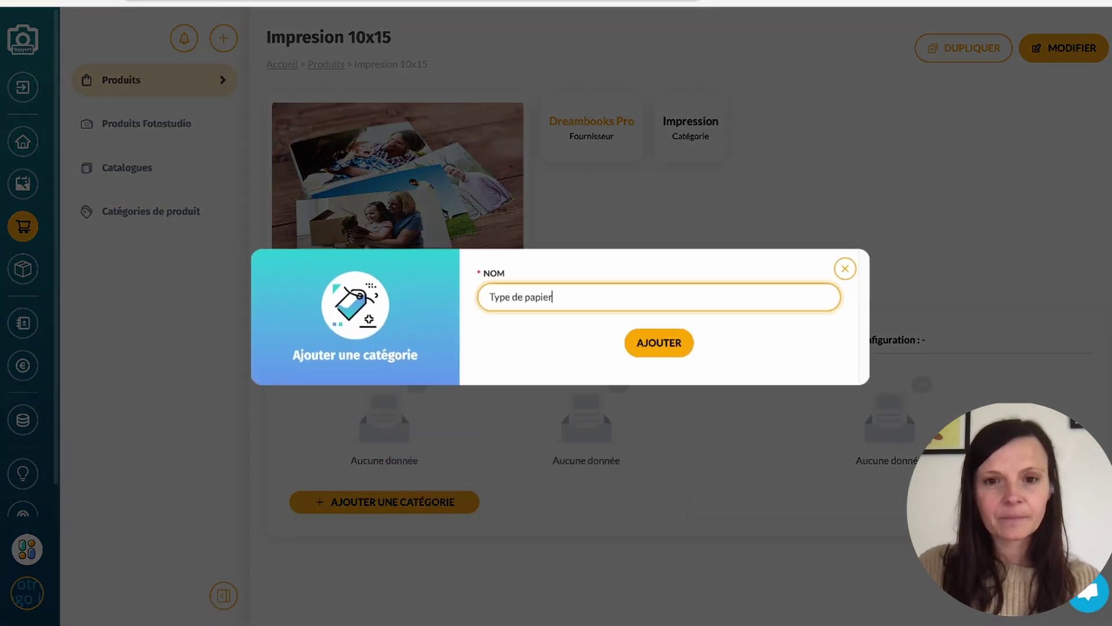
pyautogui.click(652, 337)
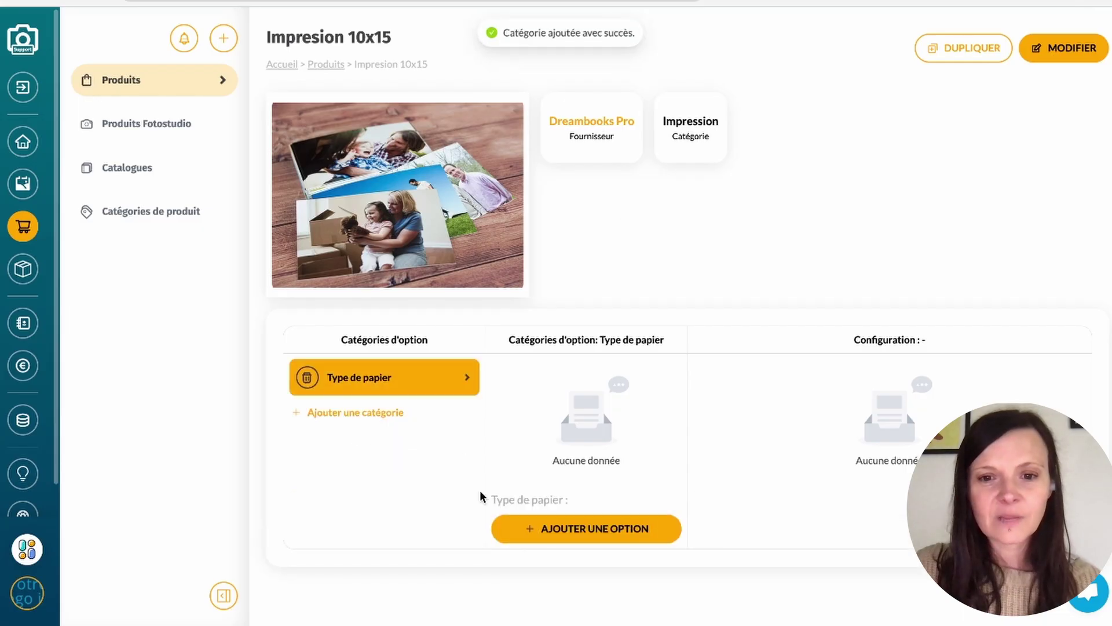
# - Add the paper options "Brillant" and "Mat" to the Type de papier category, without supplier prices or images
pyautogui.click(577, 529)
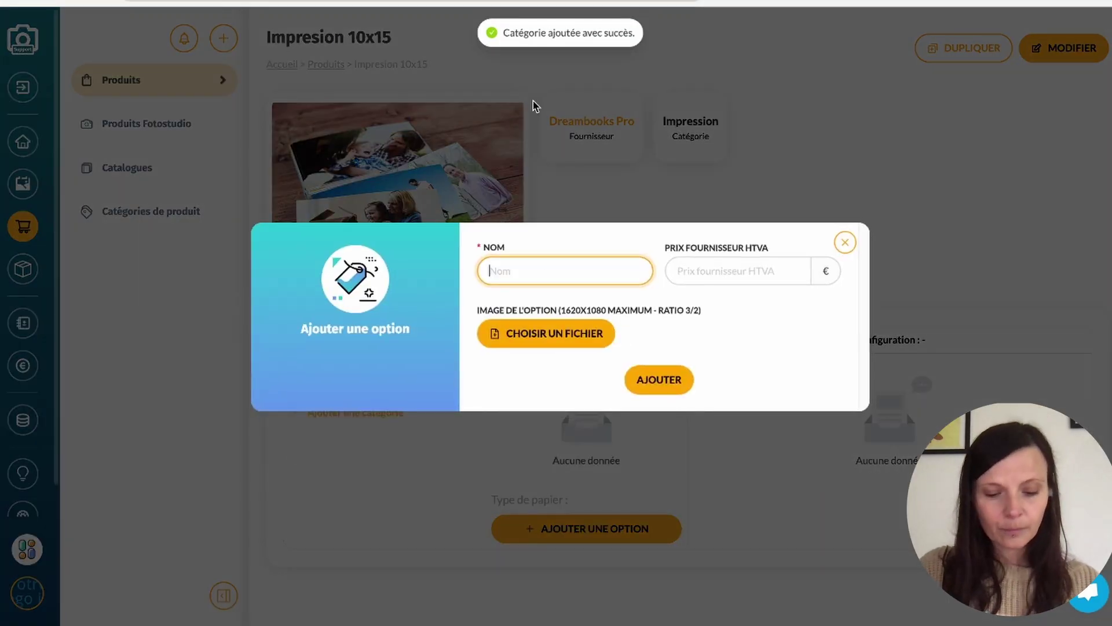
pyautogui.write('Brillant')
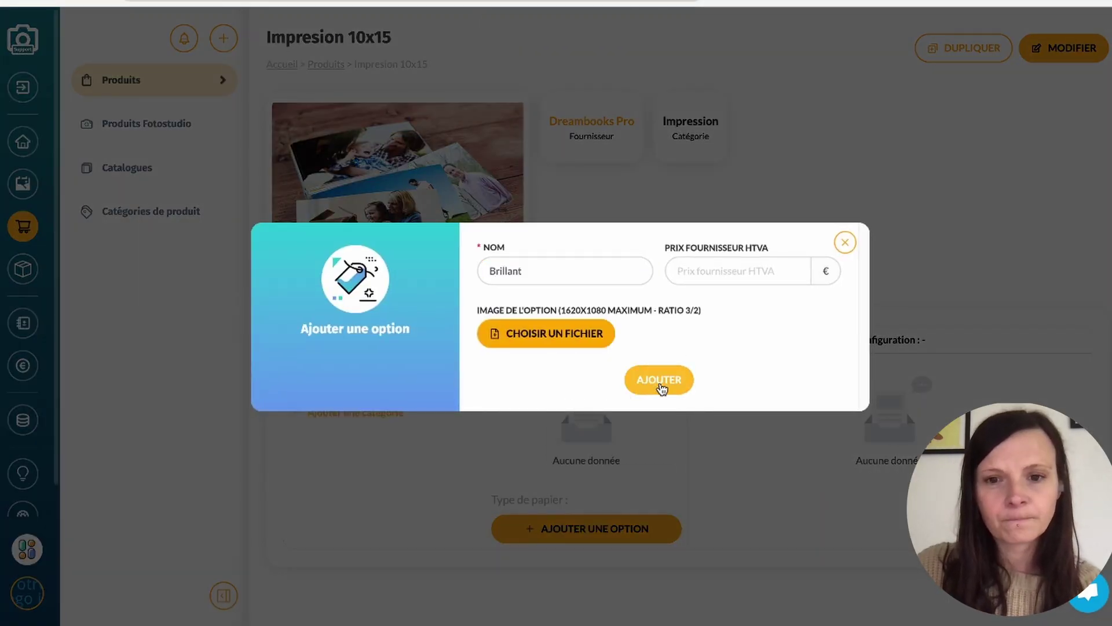
pyautogui.click(661, 381)
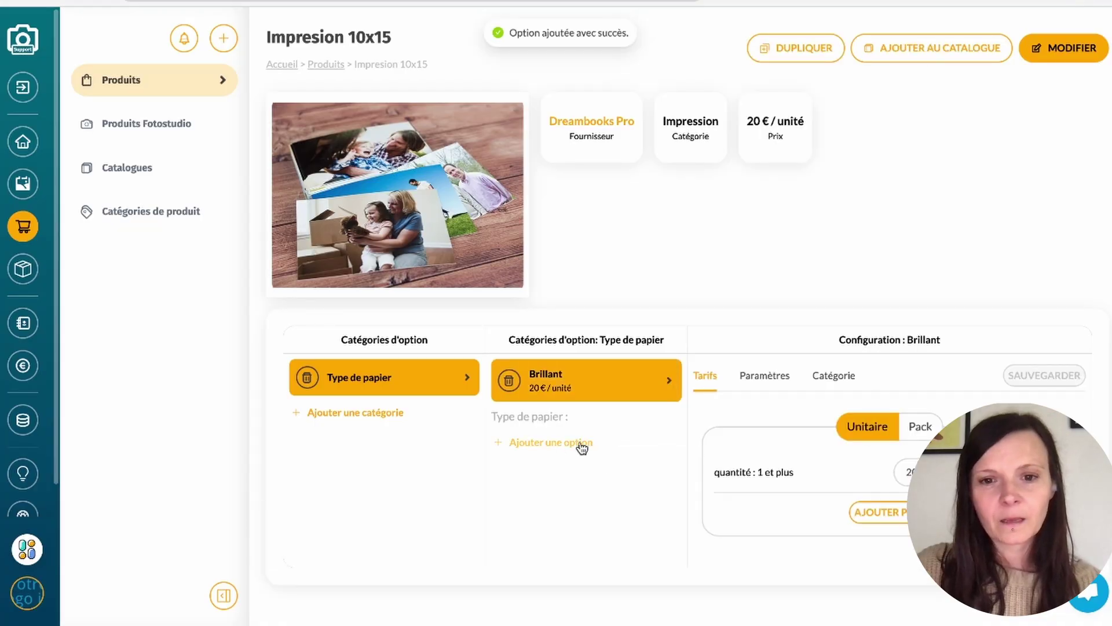
pyautogui.click(577, 445)
pyautogui.write('Mat')
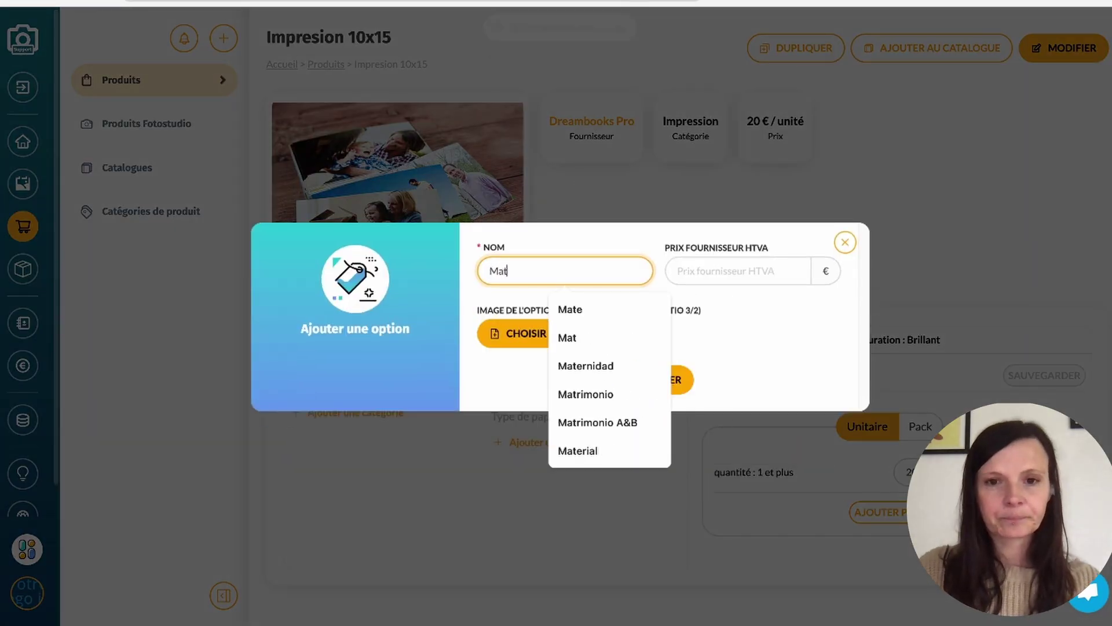
pyautogui.click(517, 371)
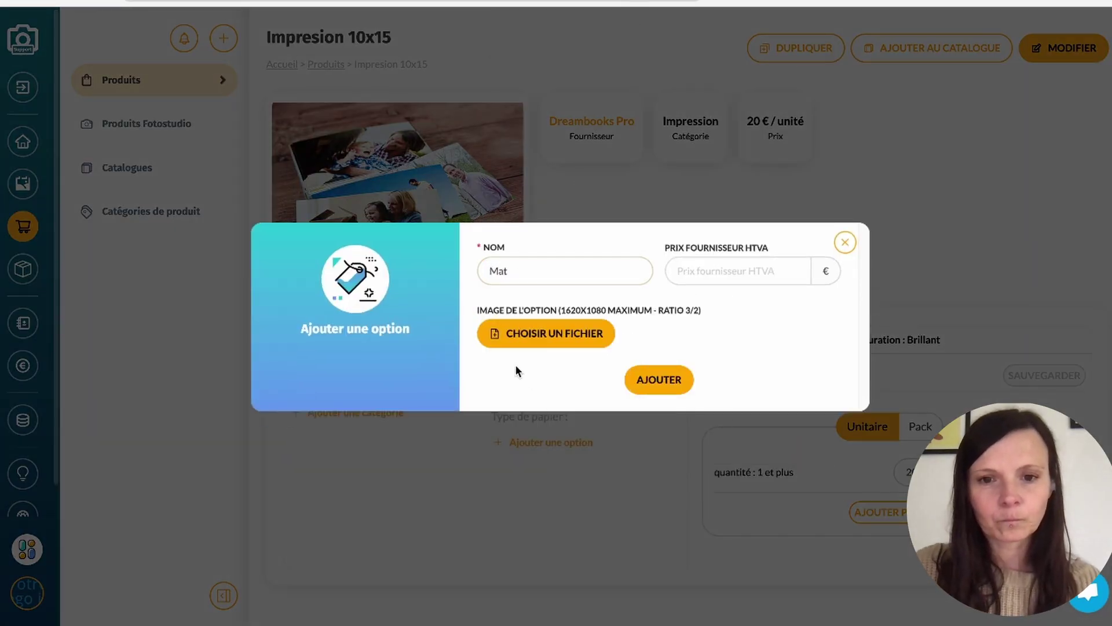
pyautogui.click(669, 368)
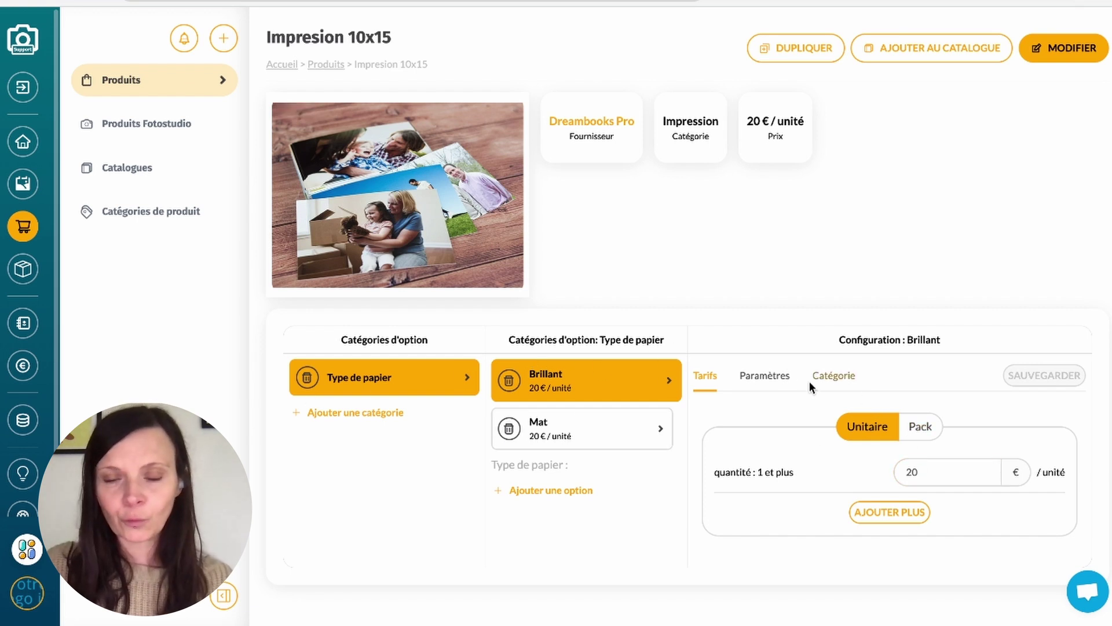
# - Try a Brillant price tier of 15 € per unit for quantities of 10 or more, and delete that tier
pyautogui.click(891, 513)
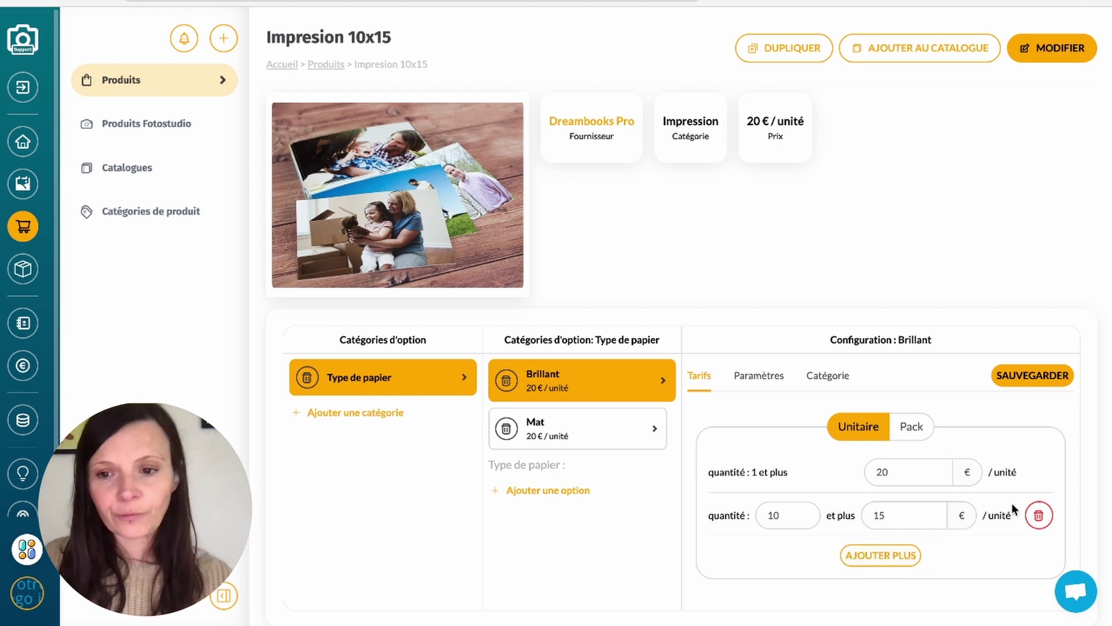
pyautogui.click(1038, 515)
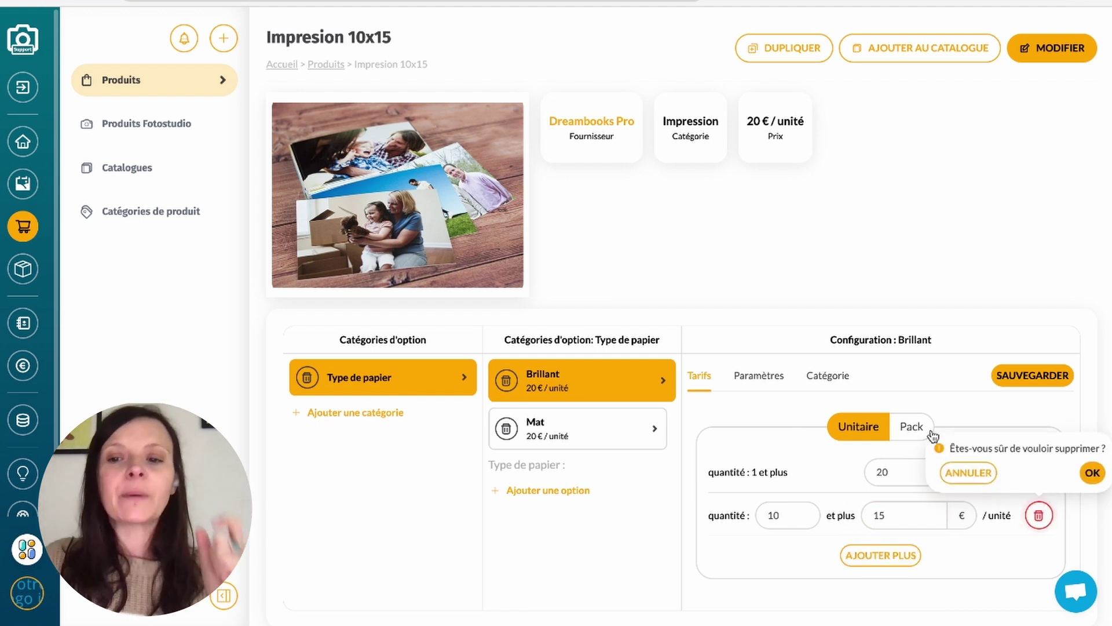
pyautogui.click(1097, 470)
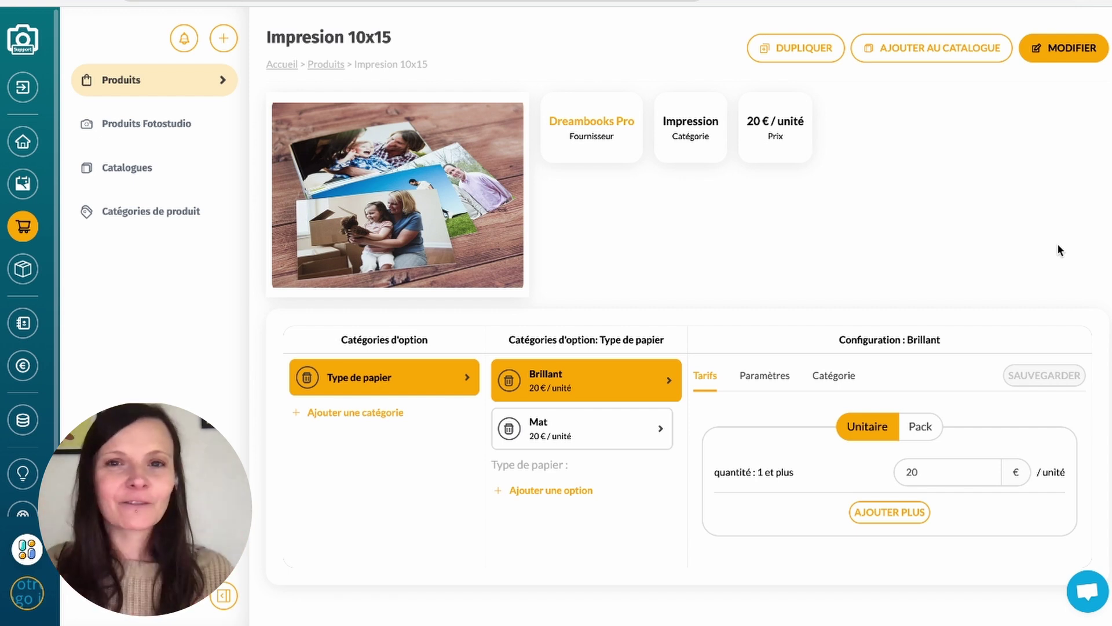
# - Examine the Brillant option's name, supplier price and image settings, and return to its pricing
pyautogui.click(765, 375)
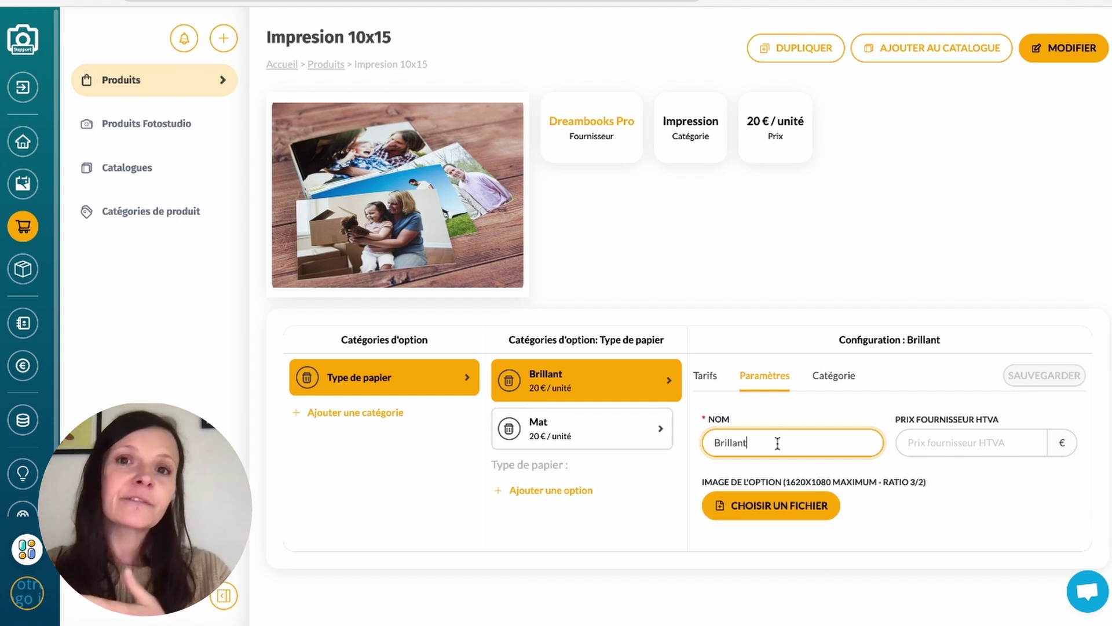
pyautogui.click(698, 376)
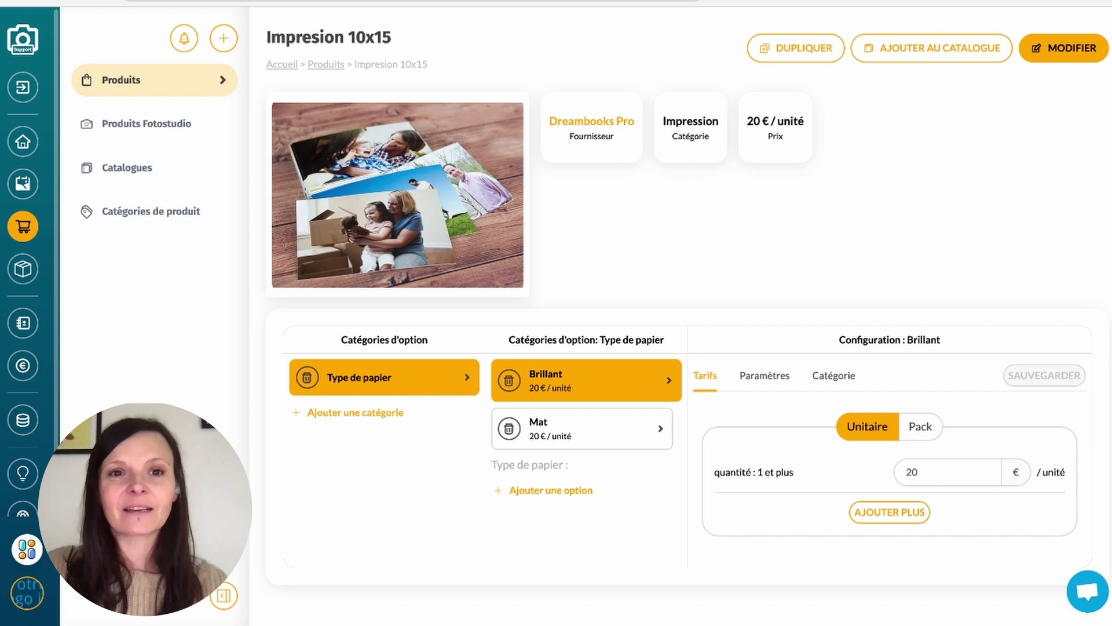
# - Return to the product list and start a new product named "Impresion" with category Impression and supplier Dreambooks Pro
pyautogui.click(326, 64)
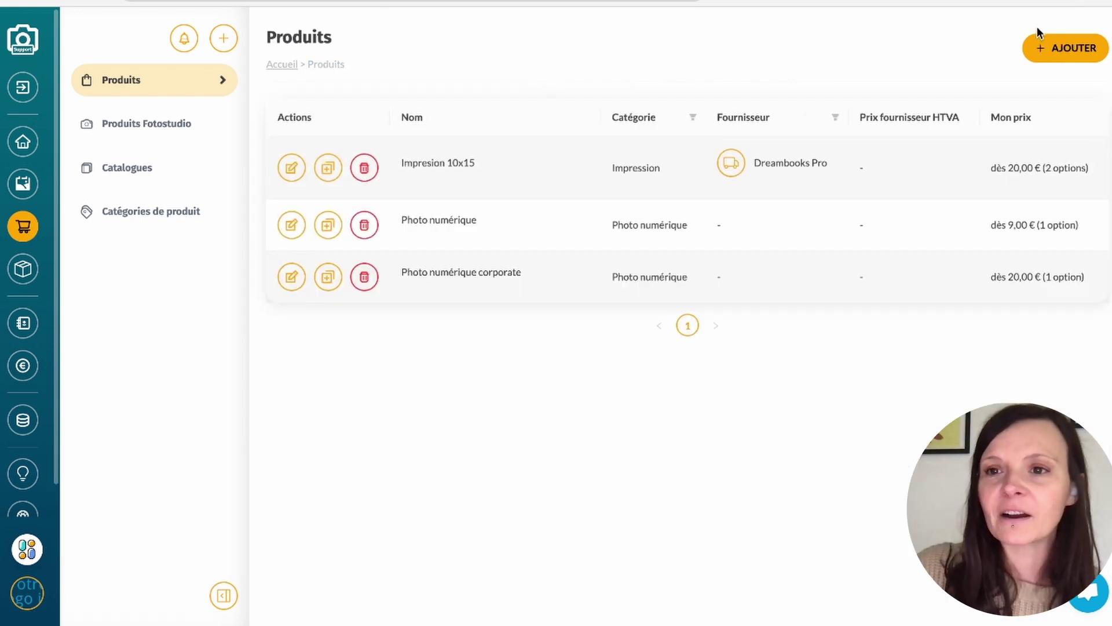
pyautogui.click(1051, 47)
pyautogui.click(534, 75)
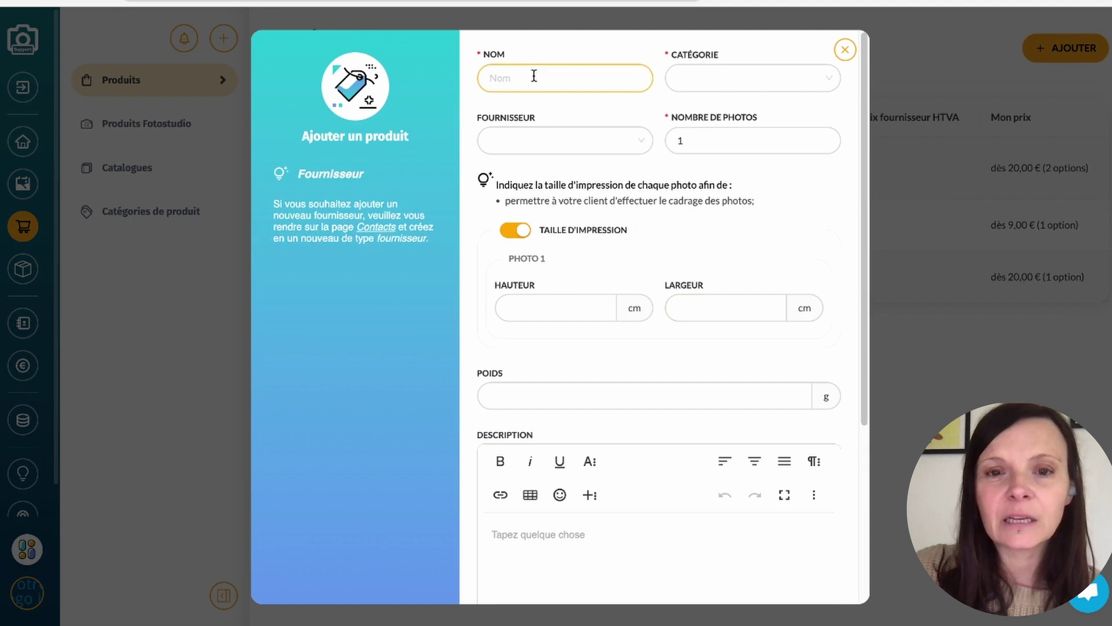
pyautogui.click(570, 118)
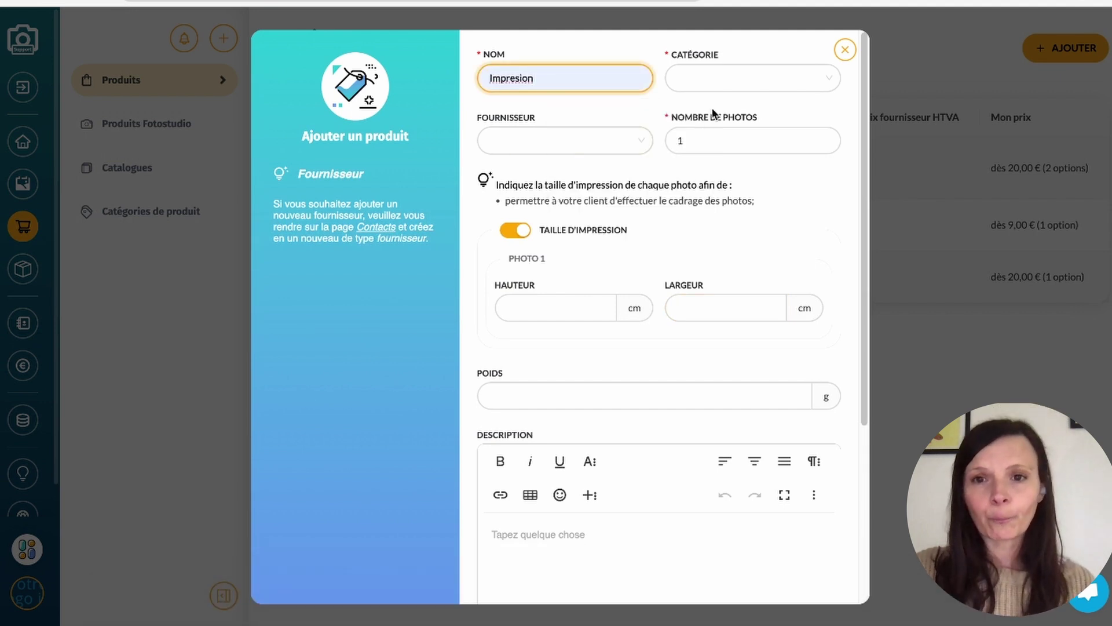
pyautogui.click(715, 79)
pyautogui.click(720, 155)
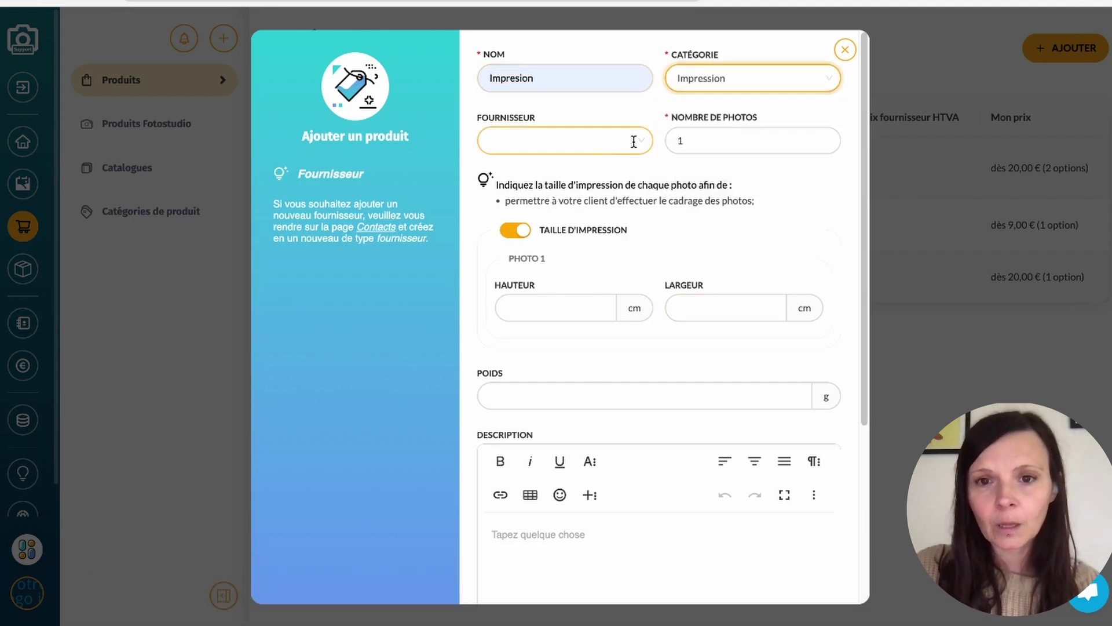
pyautogui.click(634, 140)
pyautogui.click(529, 218)
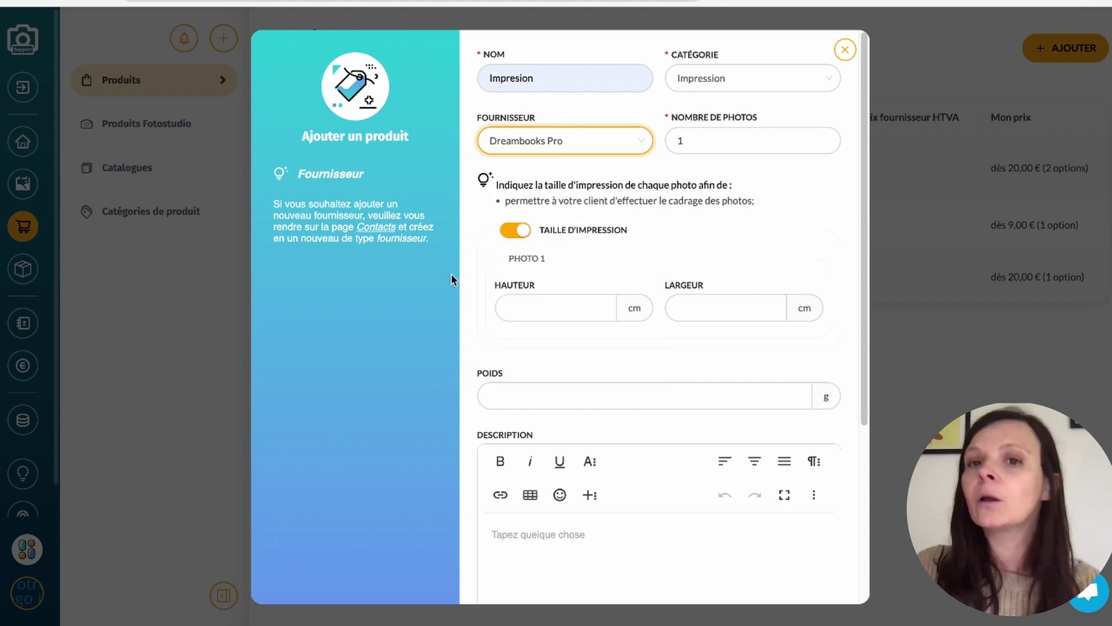
# - Disable print size and enter "Un format classique pour imprimer vos plus beaux souvenirs. Papier de qualité, couleurs fidèles, prêt à encadrer ou à offrir."
pyautogui.click(521, 230)
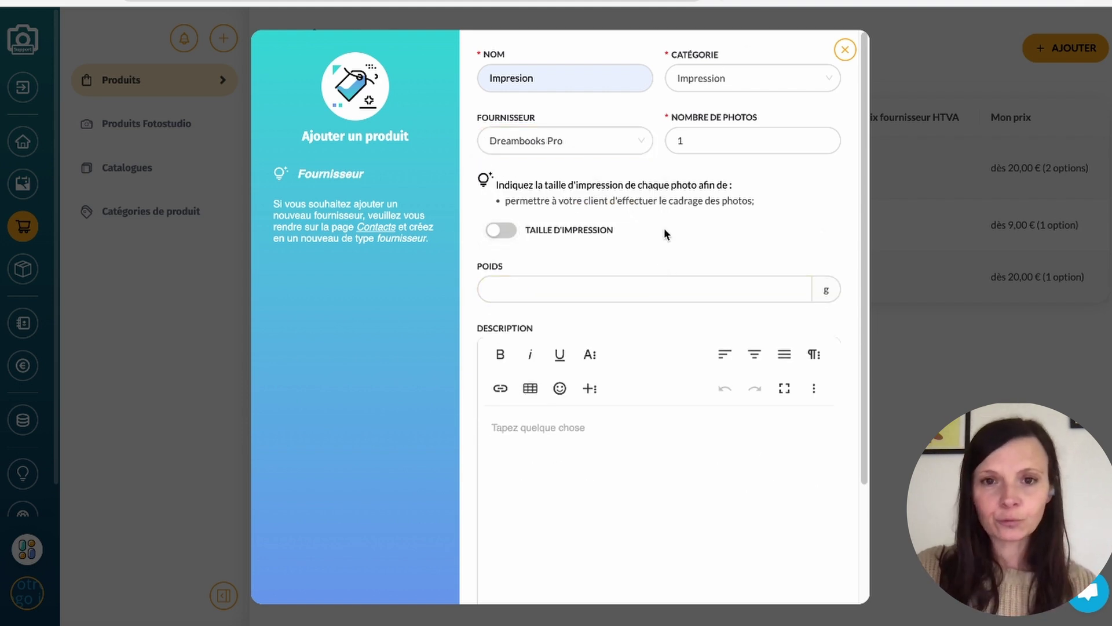
pyautogui.write('Un format classique pour imprimer vos plus beaux souvenirs. Papier de qualité, couleurs fidèles, prêt à encadrer ou à offrir.')
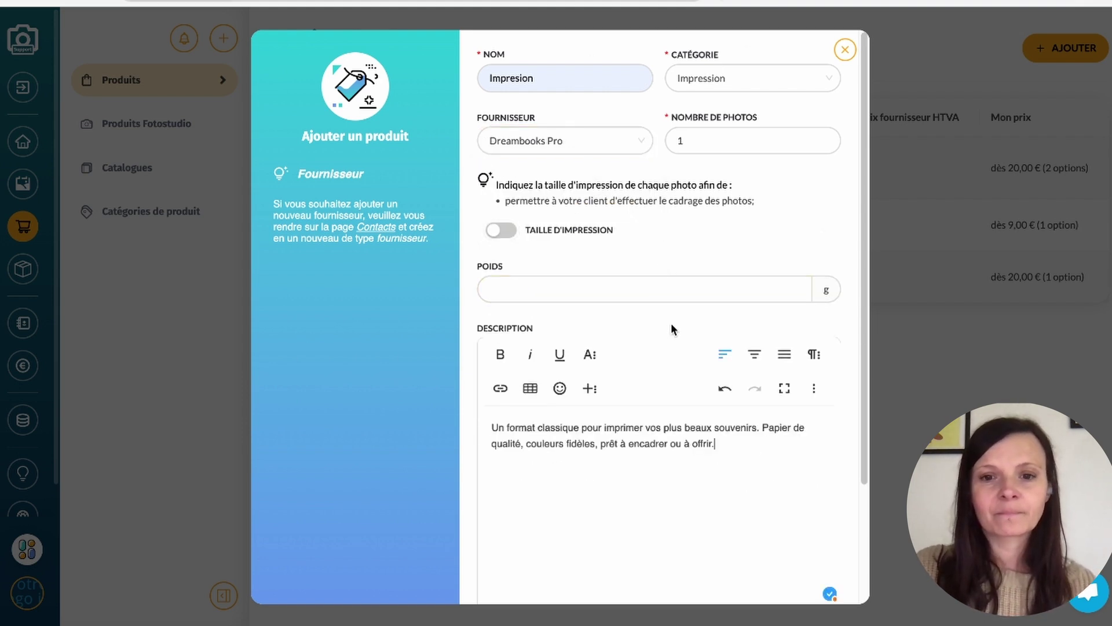
# - Attach the image of printed photos on a wooden table and add the Impresion product
pyautogui.scroll(-3, 684, 317)
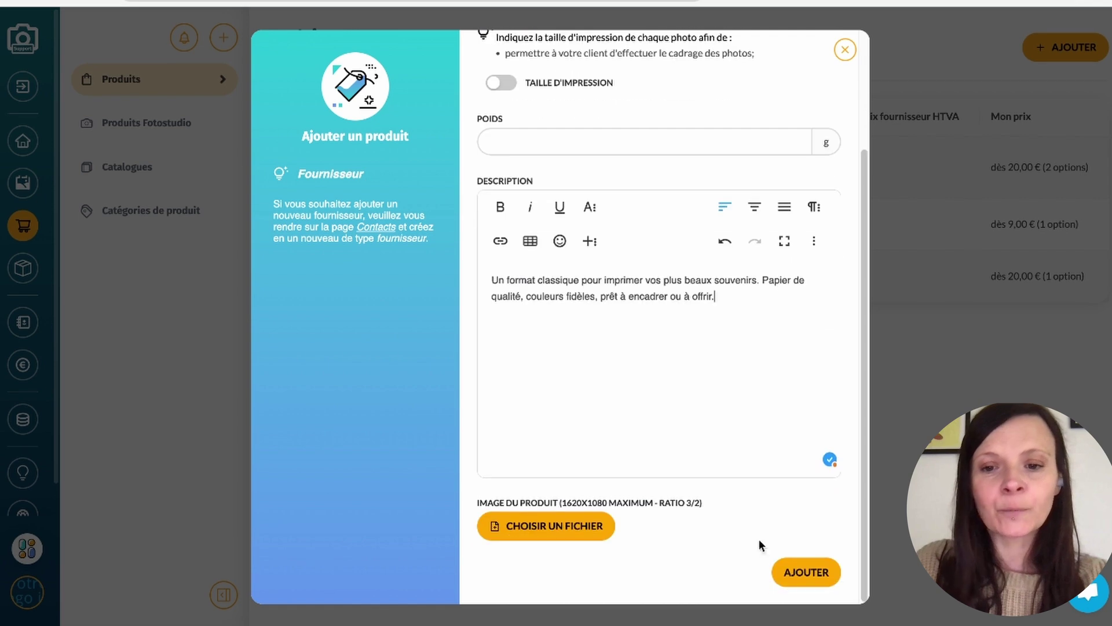
pyautogui.click(582, 527)
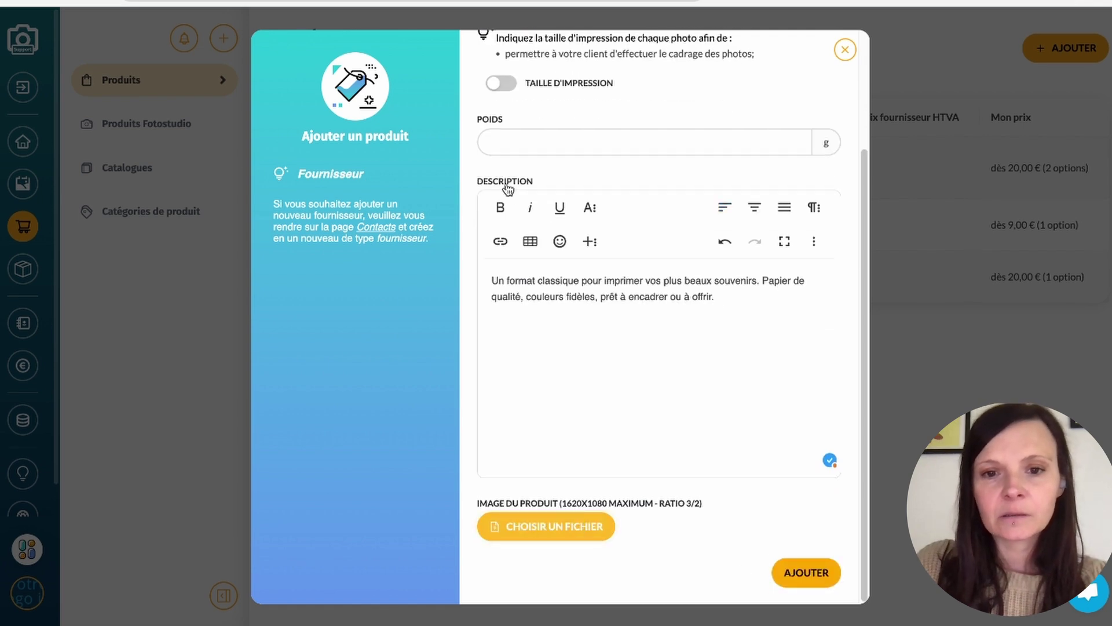
pyautogui.scroll(-5, 693, 443)
pyautogui.click(805, 572)
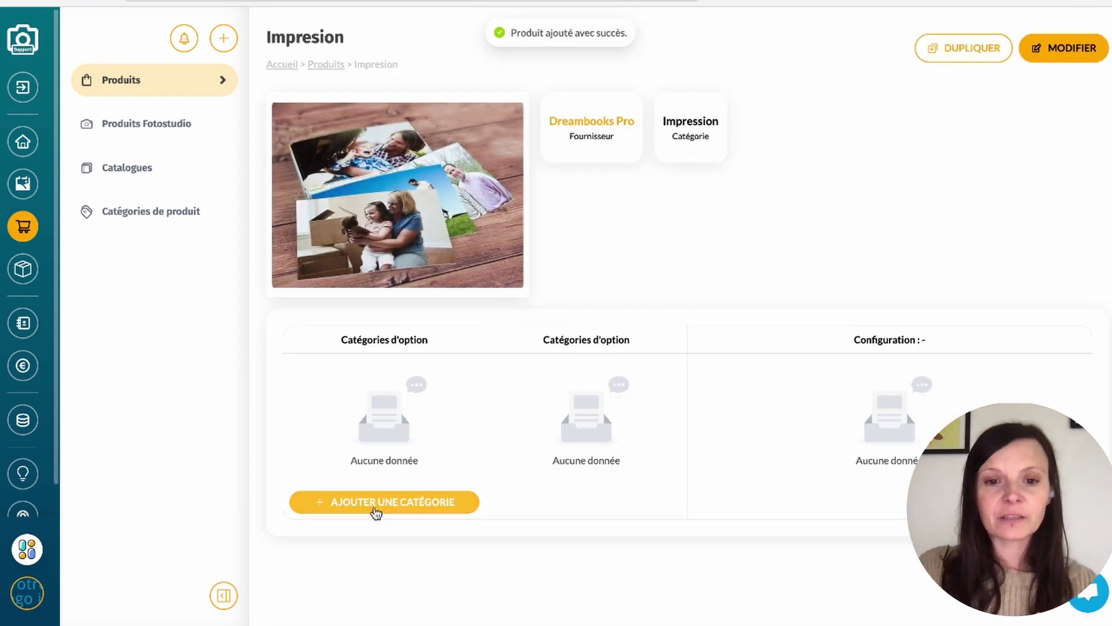
# - Add an option category named "Dimension" to the Impresion product and give it a "10x15" option
pyautogui.click(374, 502)
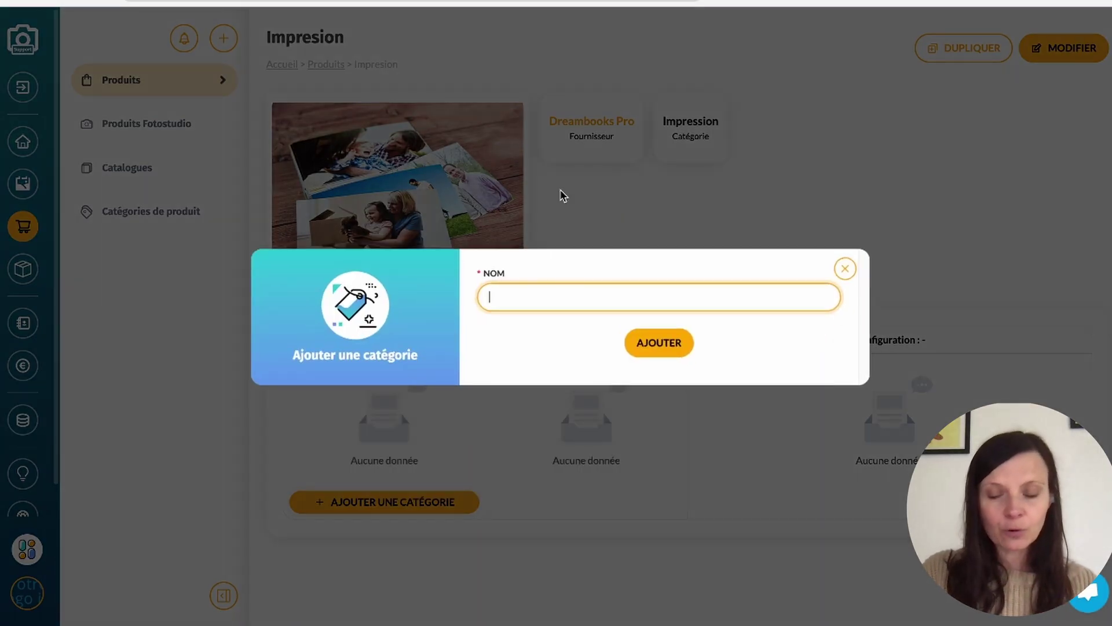
pyautogui.write('Dimension')
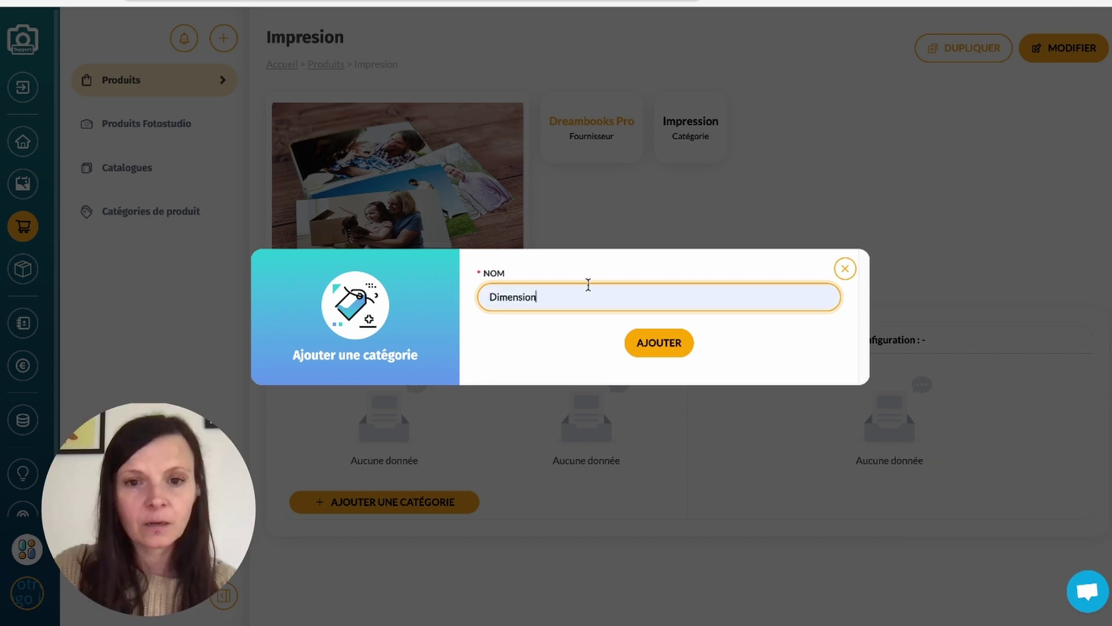
pyautogui.click(660, 344)
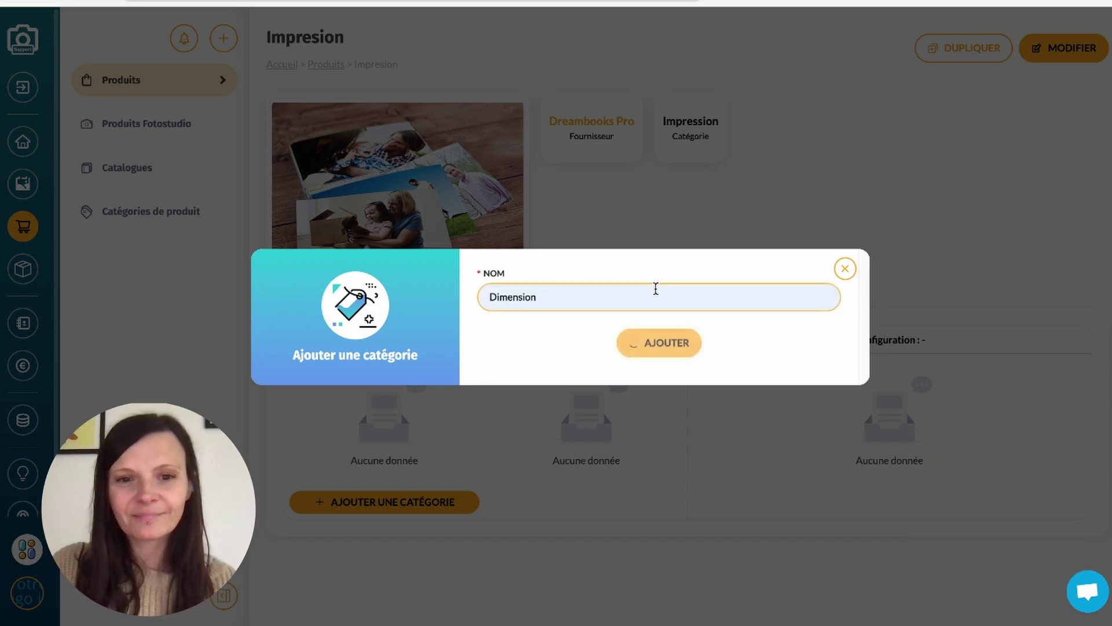
pyautogui.click(575, 536)
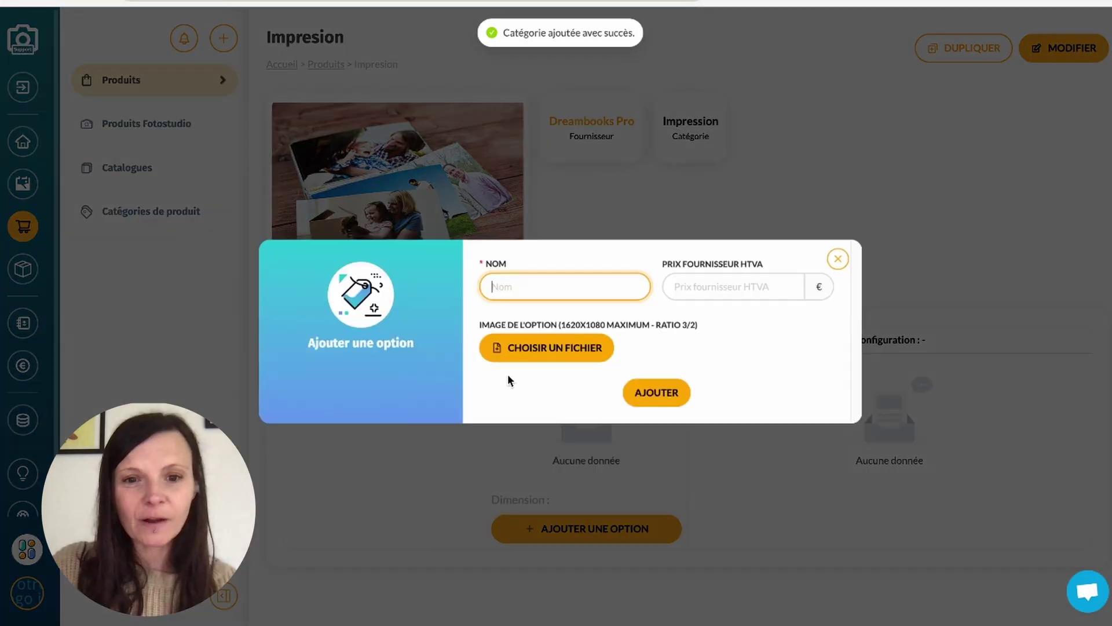
pyautogui.write('10x15')
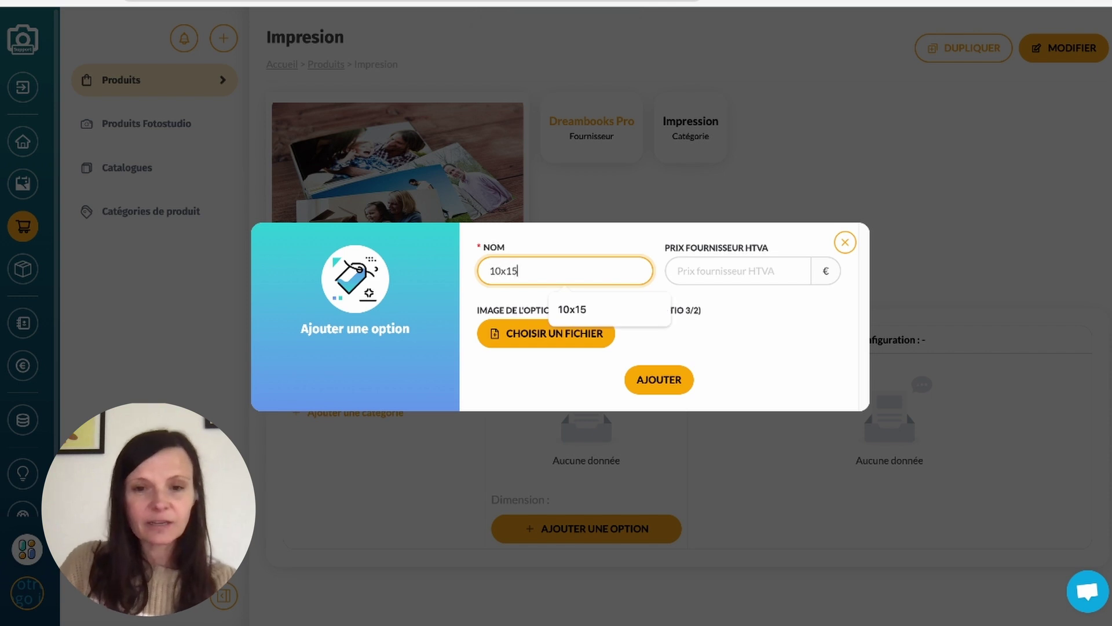
pyautogui.click(665, 378)
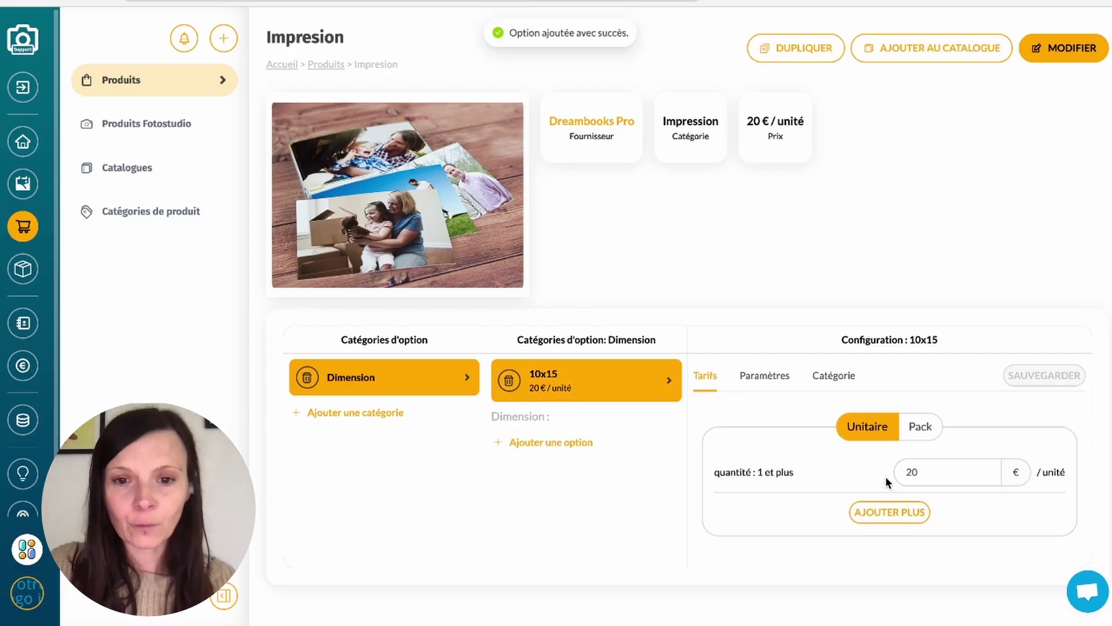
# - Add a "20x30" option to the Dimension category and save its unit price as 40 €
pyautogui.click(569, 443)
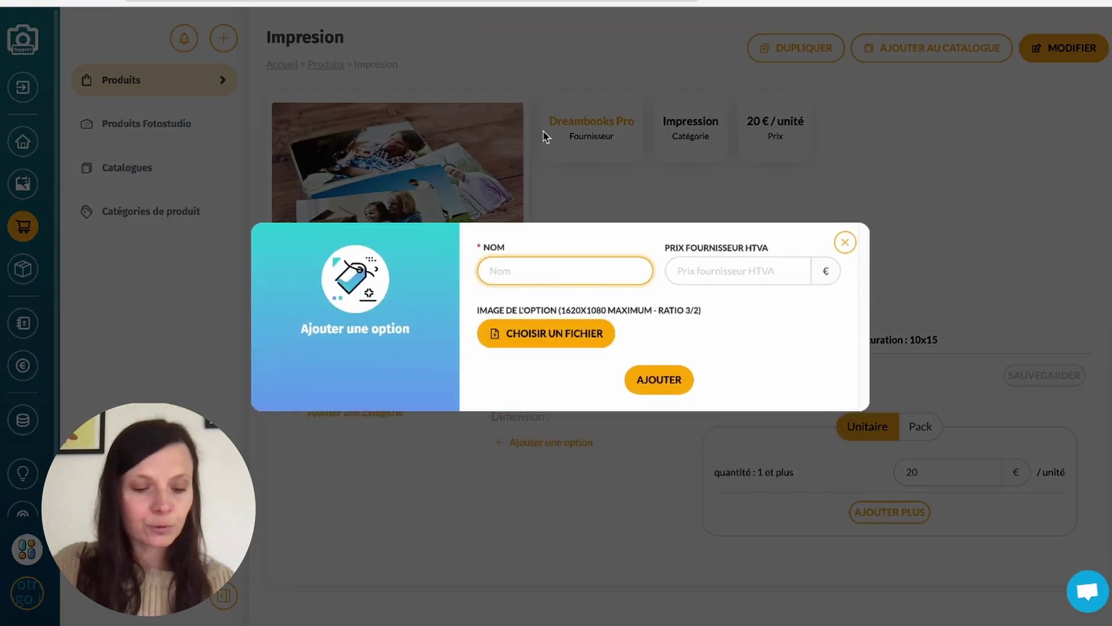
pyautogui.write('20x30')
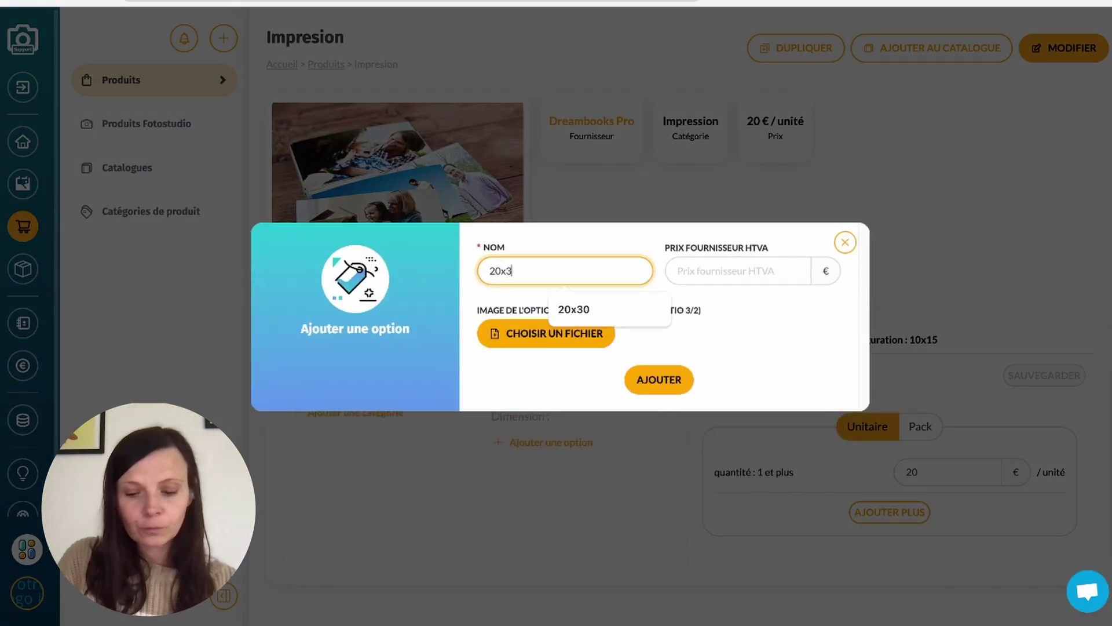
pyautogui.click(652, 384)
pyautogui.click(612, 442)
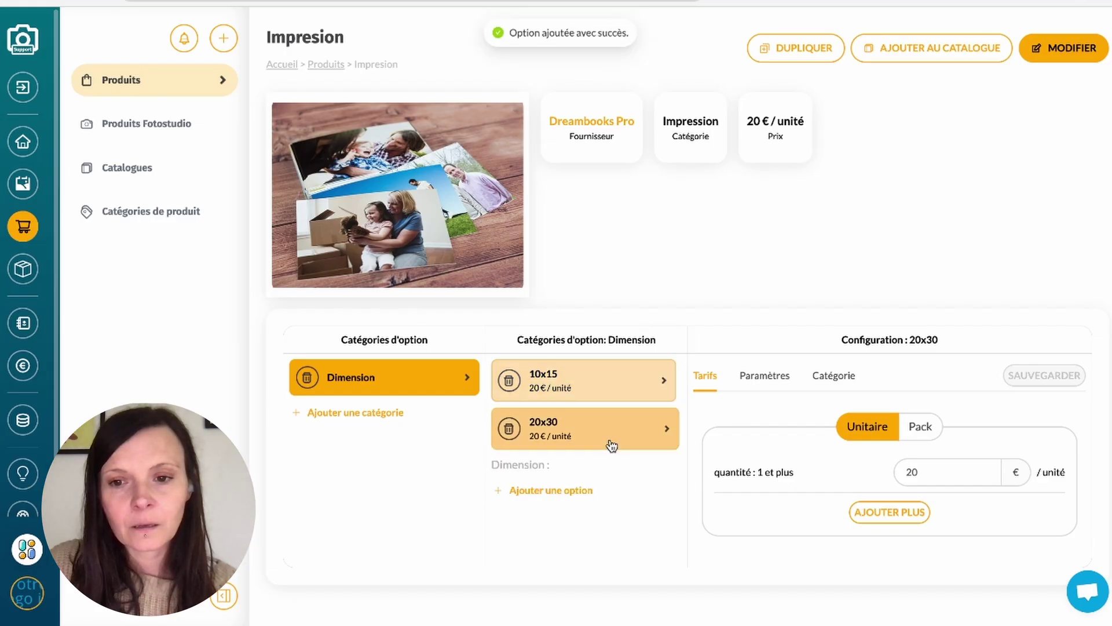
pyautogui.doubleClick(910, 468)
pyautogui.write('40')
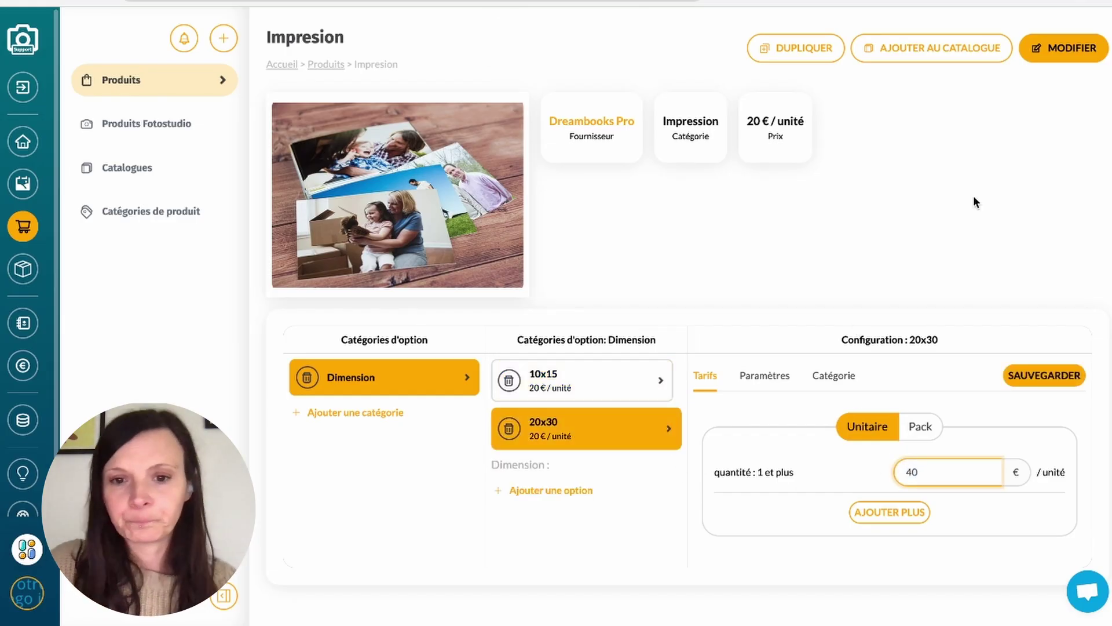
pyautogui.click(1043, 377)
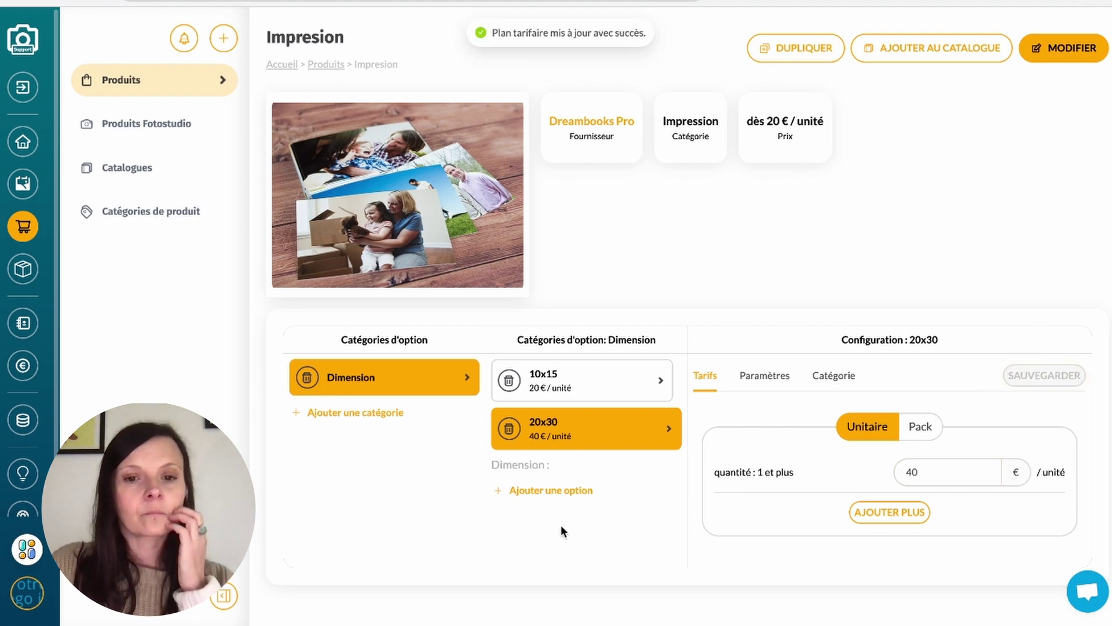
# - Add a second option category named "Type de papier" to the Impresion product
pyautogui.click(389, 413)
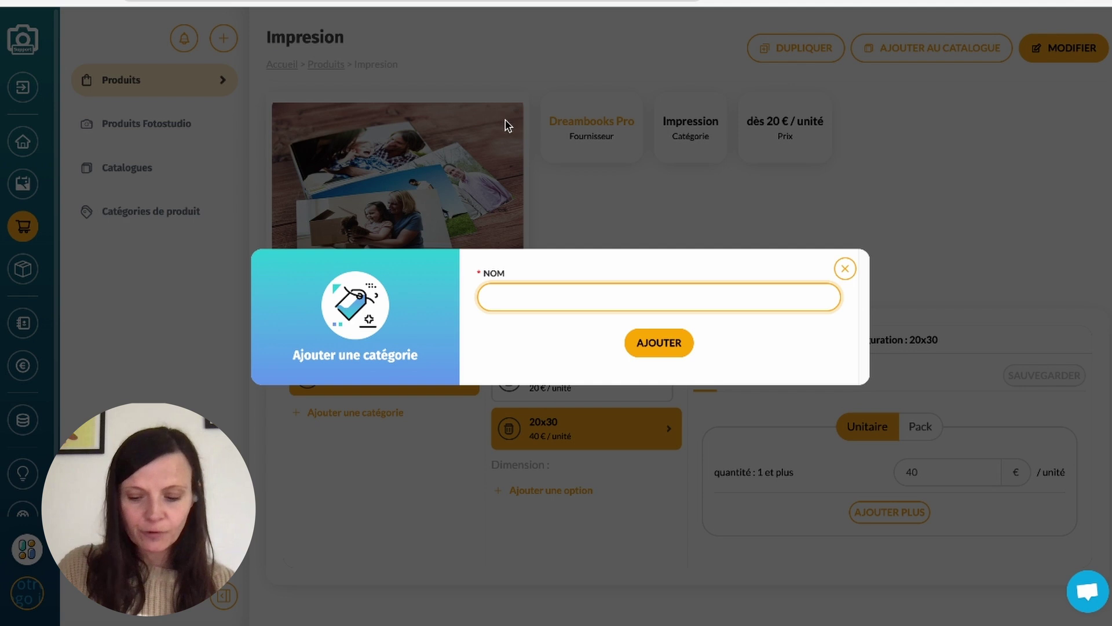
pyautogui.write('Type de papier')
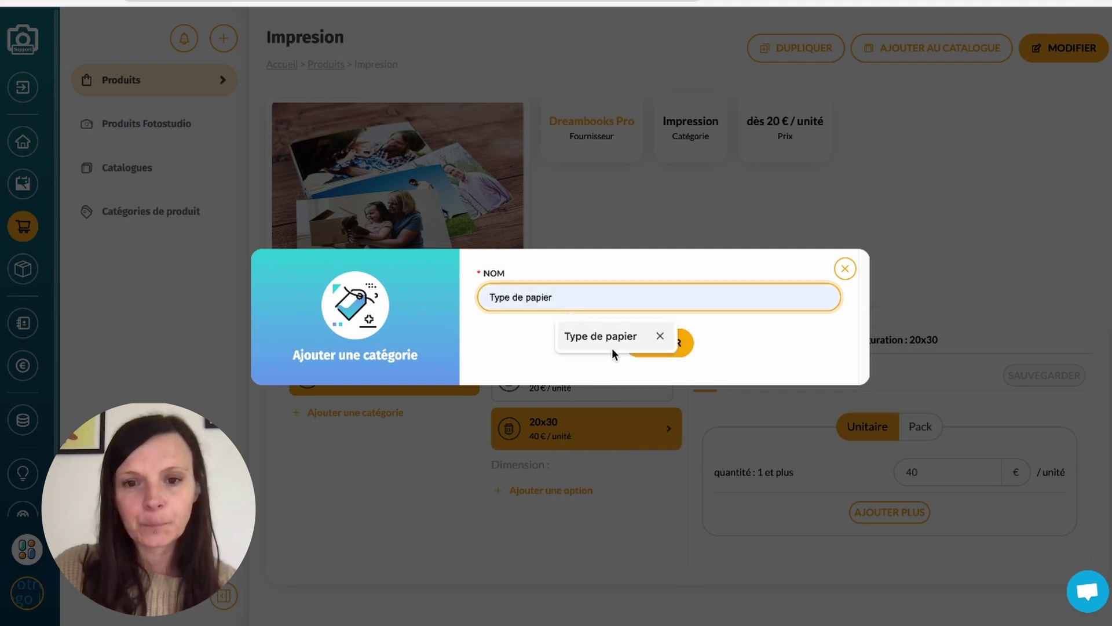
pyautogui.click(612, 342)
pyautogui.click(660, 342)
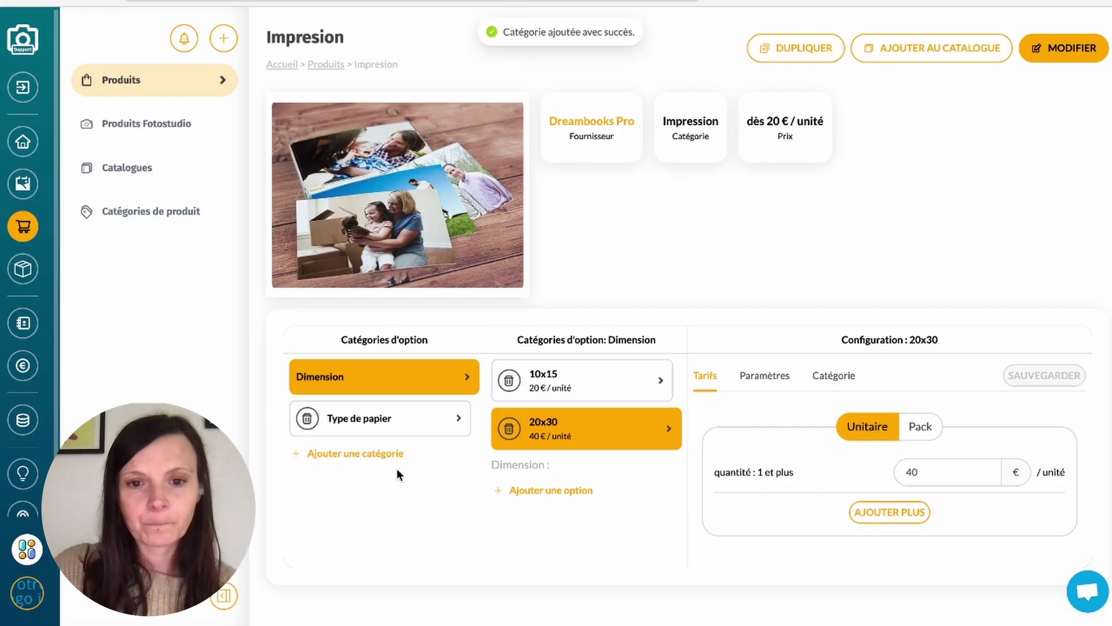
# - Add the options "Brillant" and "Mat" to the Type de papier category
pyautogui.click(395, 435)
pyautogui.click(559, 528)
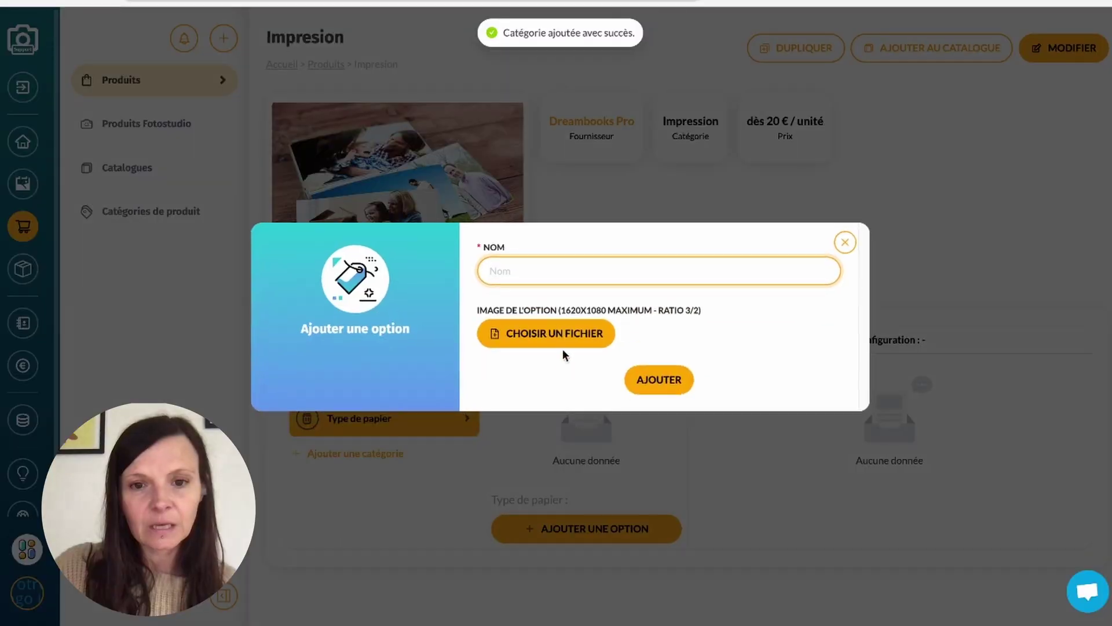
pyautogui.write('Brillant')
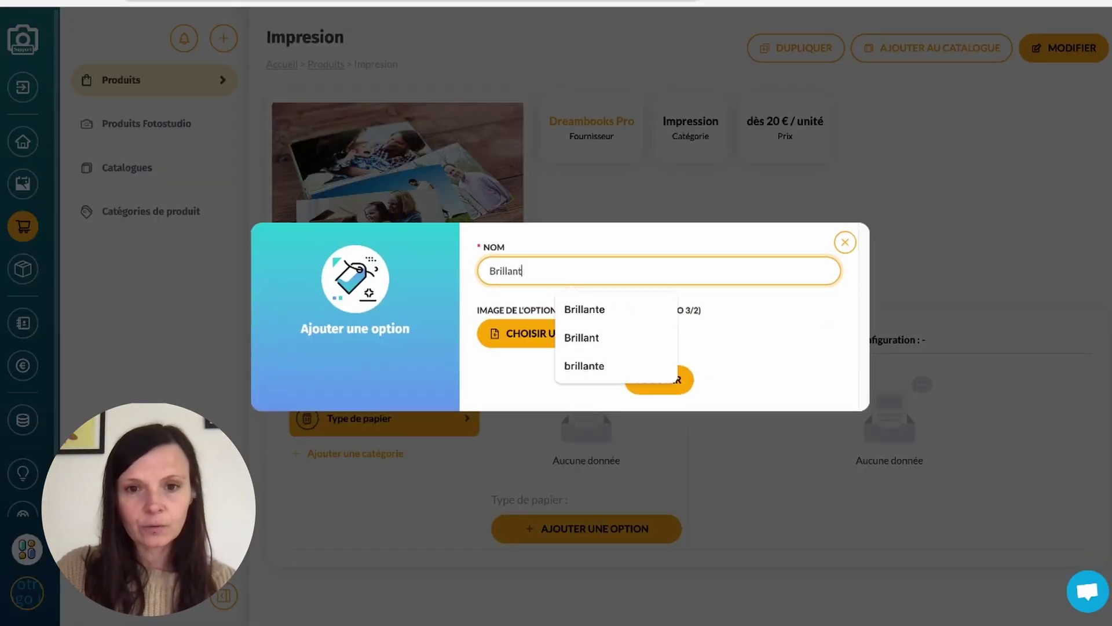
pyautogui.click(584, 339)
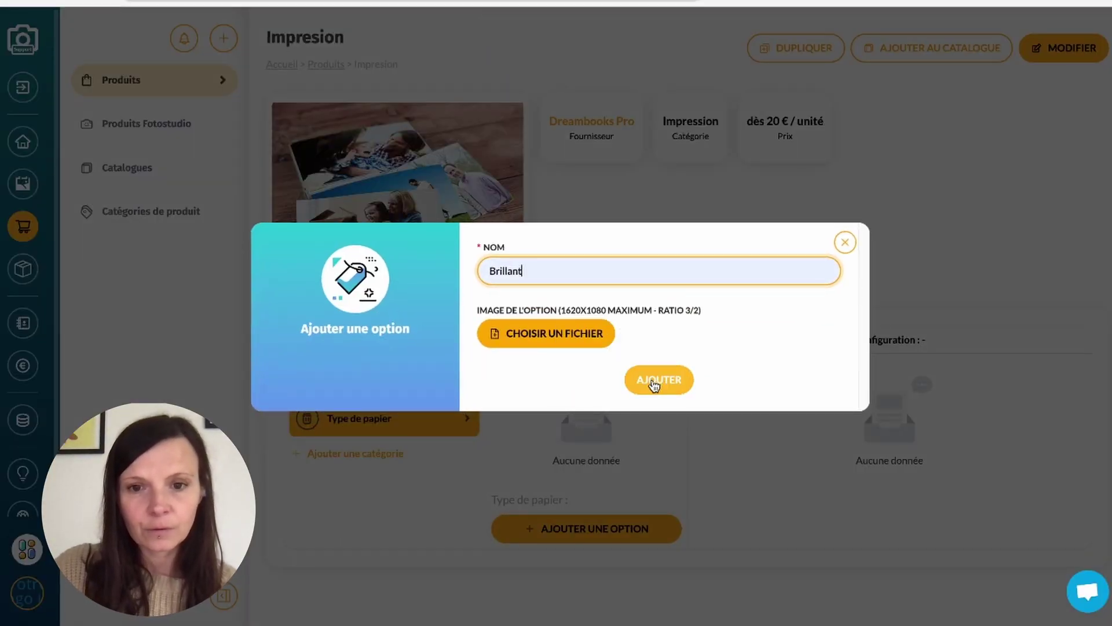
pyautogui.click(653, 381)
pyautogui.click(541, 435)
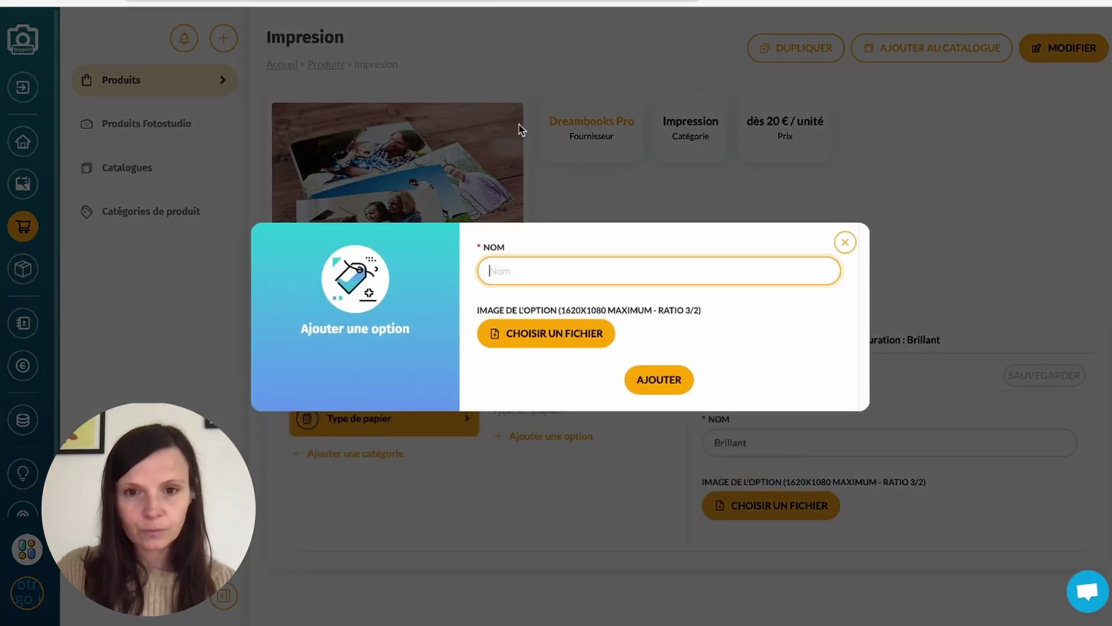
pyautogui.write('Mat')
pyautogui.click(578, 385)
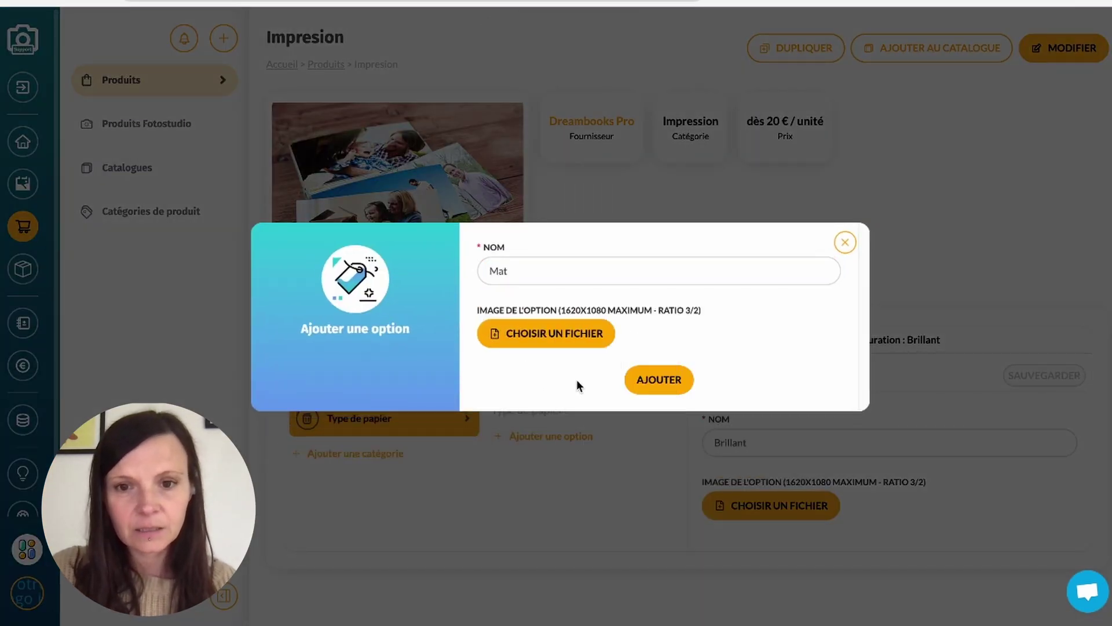
pyautogui.click(663, 380)
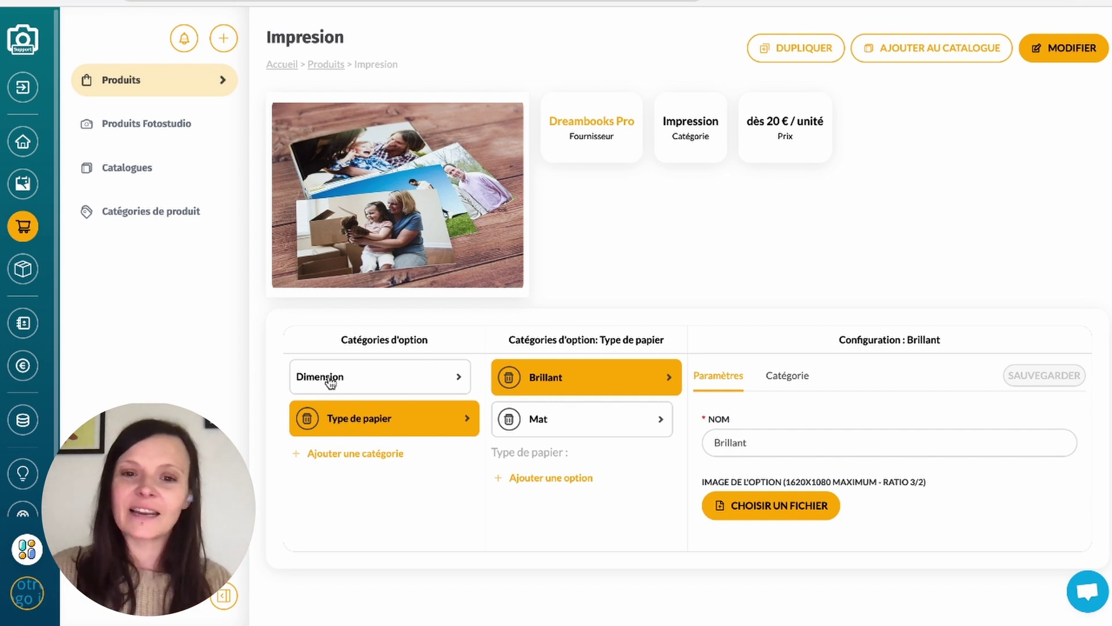
# - Return to the product list, go to the contacts and filter them by "dre" to find the supplier Dreambooks Pro
pyautogui.click(326, 64)
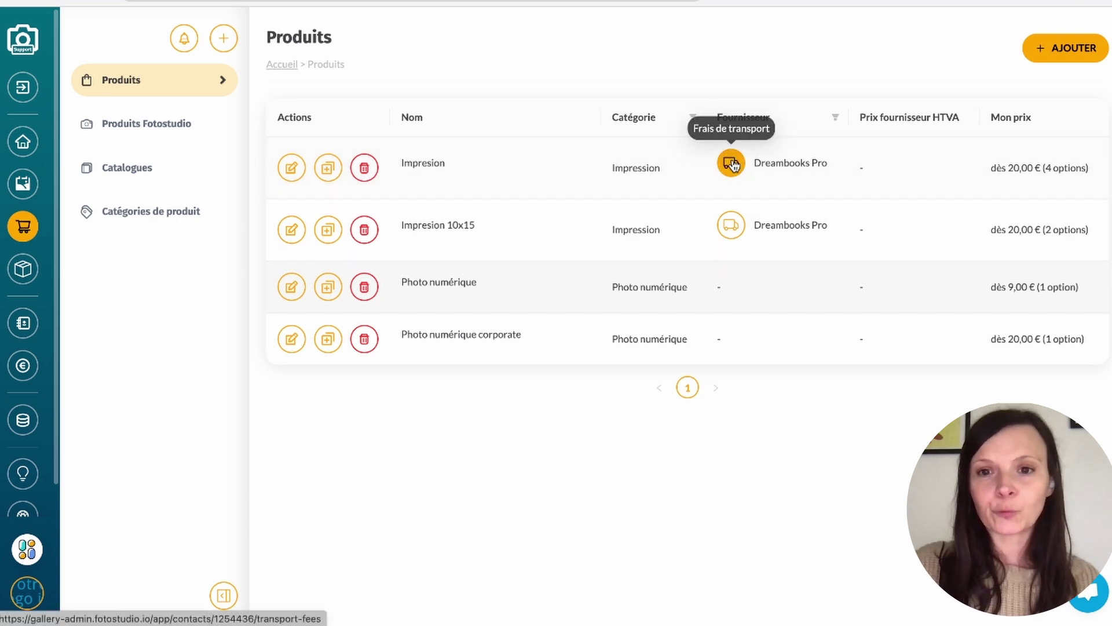
pyautogui.click(24, 323)
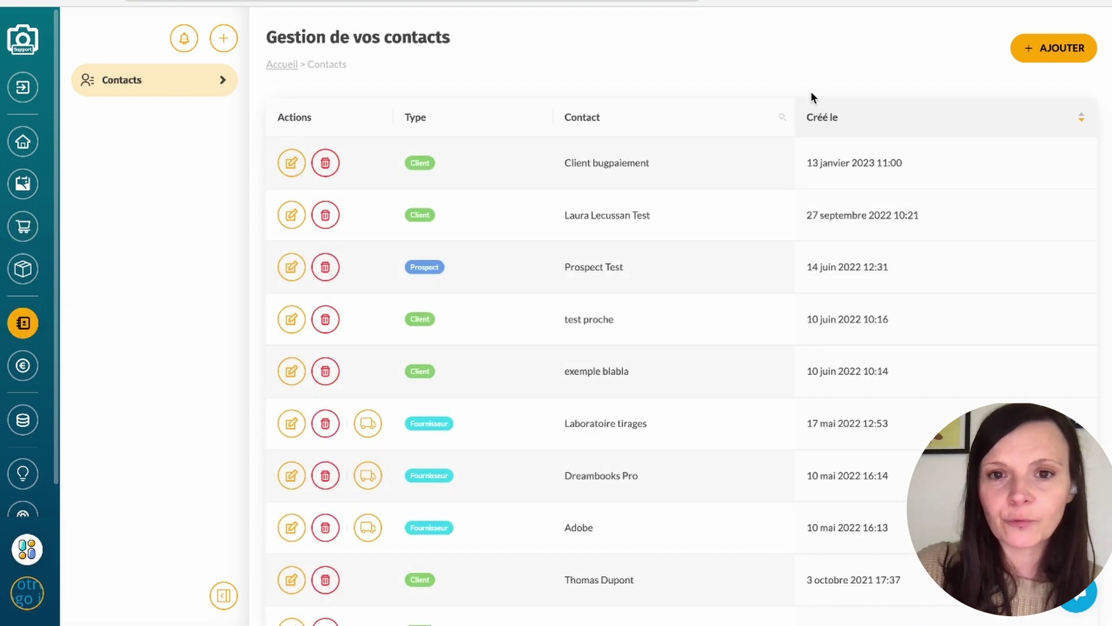
pyautogui.click(781, 119)
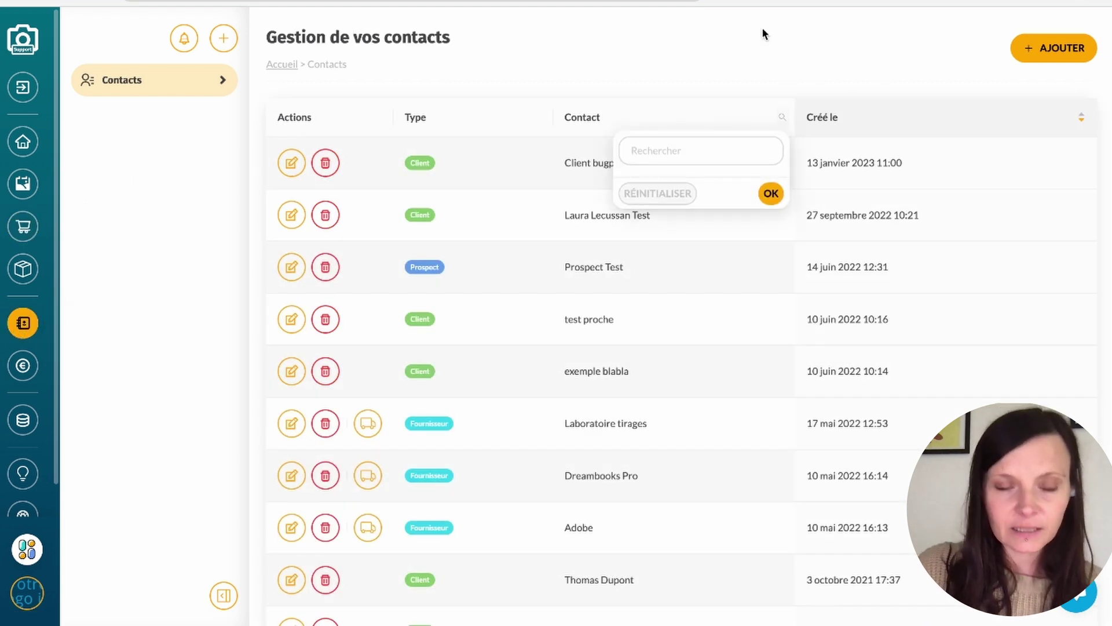
pyautogui.click(655, 150)
pyautogui.write('d')
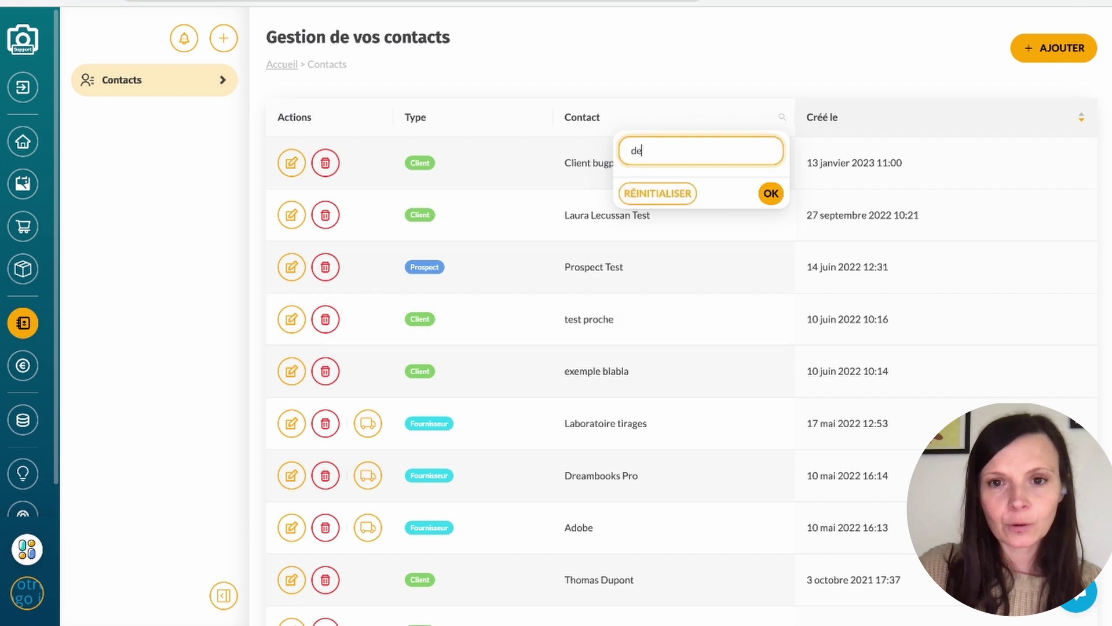
pyautogui.write('re')
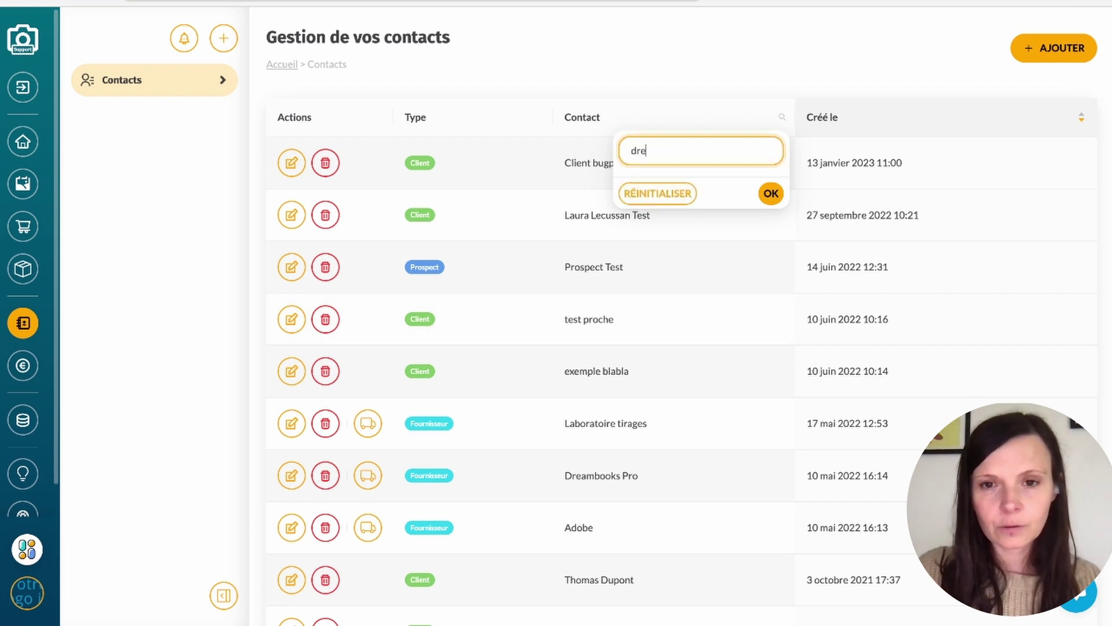
pyautogui.click(771, 193)
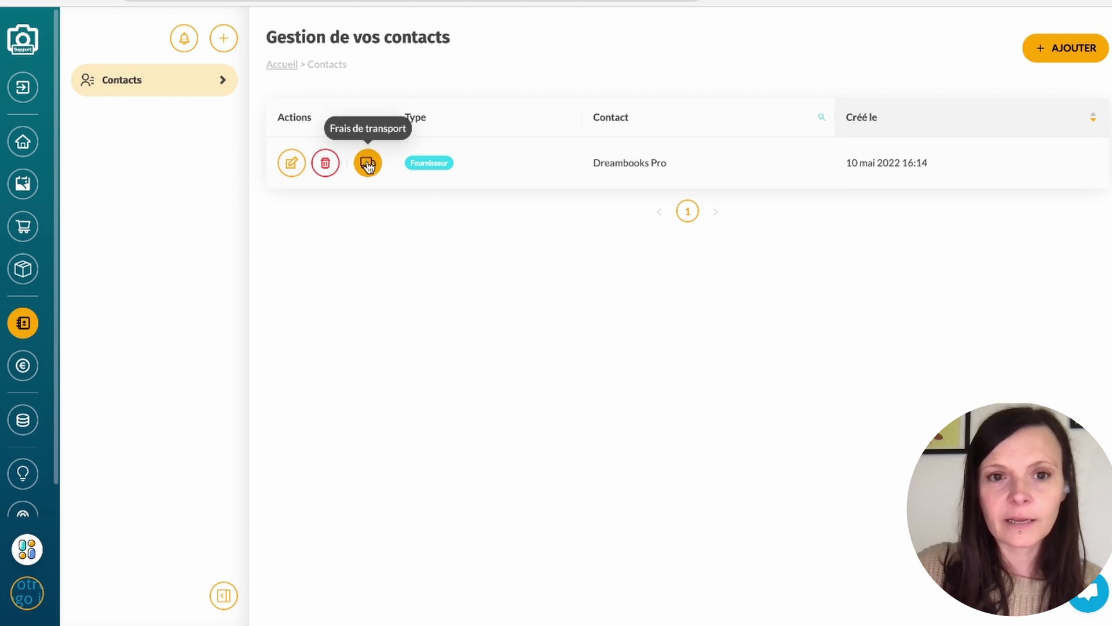
# - Open the transport fees of Dreambooks Pro and set the fixed price to 5 €
pyautogui.click(368, 164)
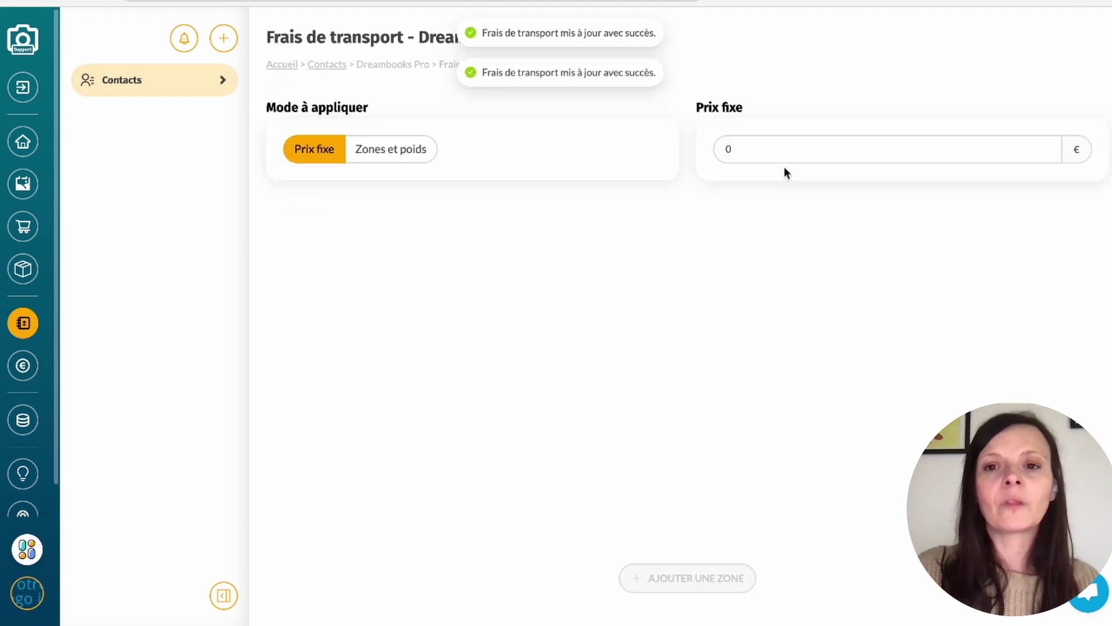
pyautogui.click(749, 151)
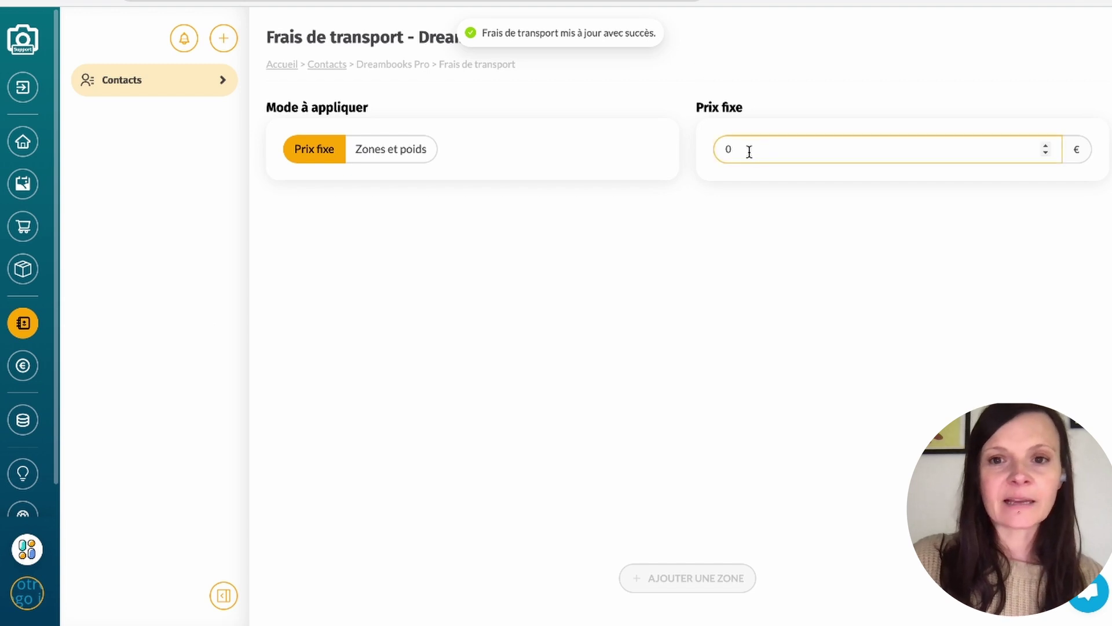
pyautogui.press('Tab')
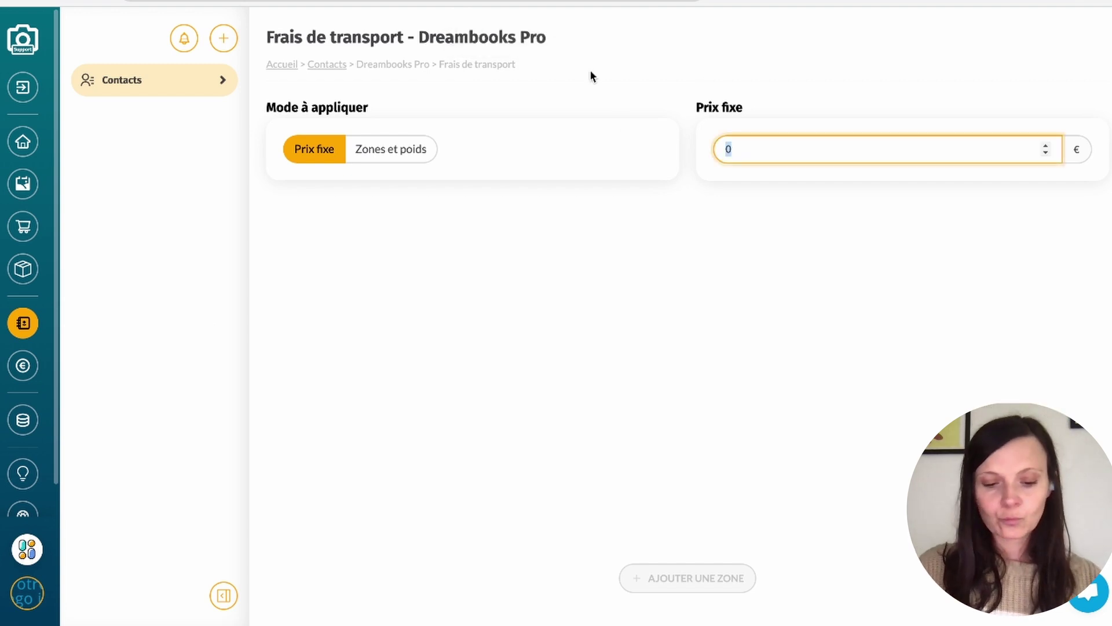
pyautogui.write('5')
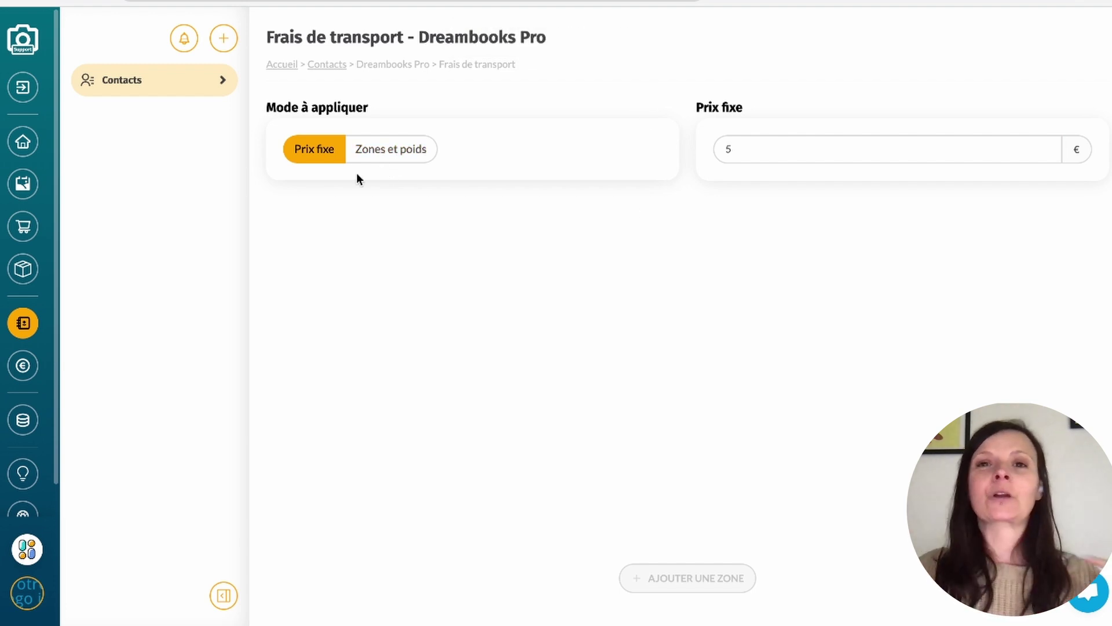
# - Add a shipping zone in the "Zones et poids" mode of the transport fees and switch the mode back to "Prix fixe"
pyautogui.click(402, 149)
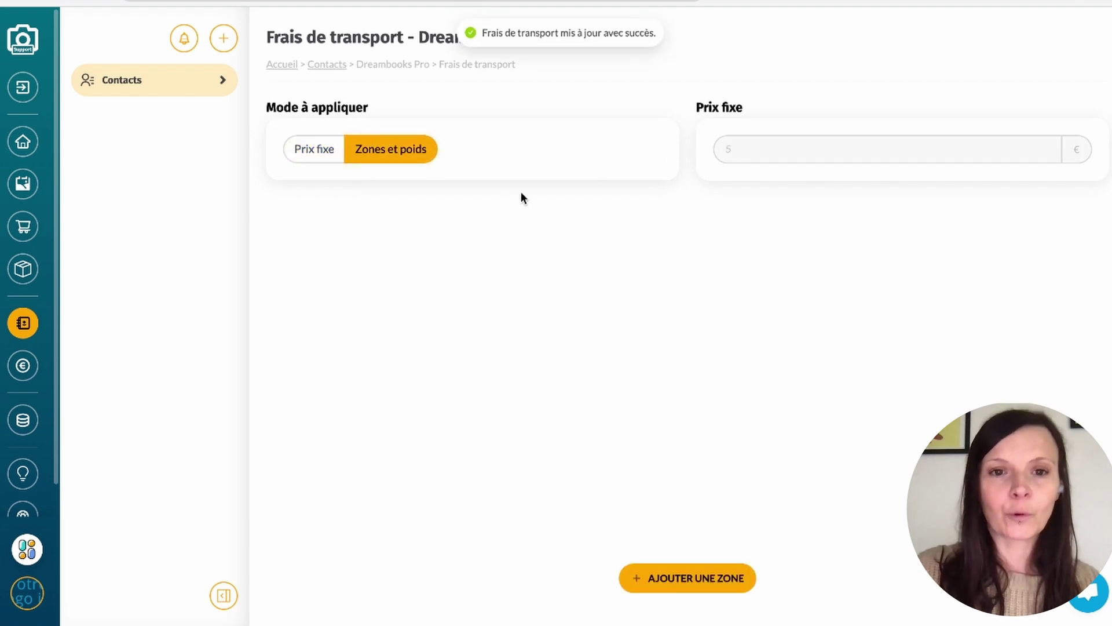
pyautogui.click(650, 576)
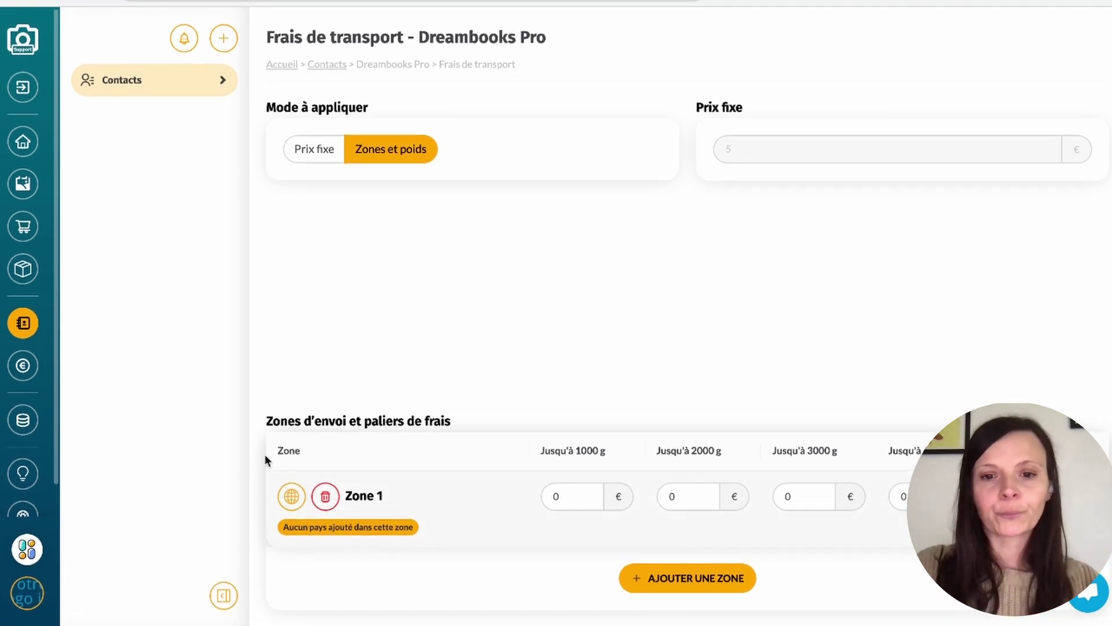
pyautogui.click(565, 493)
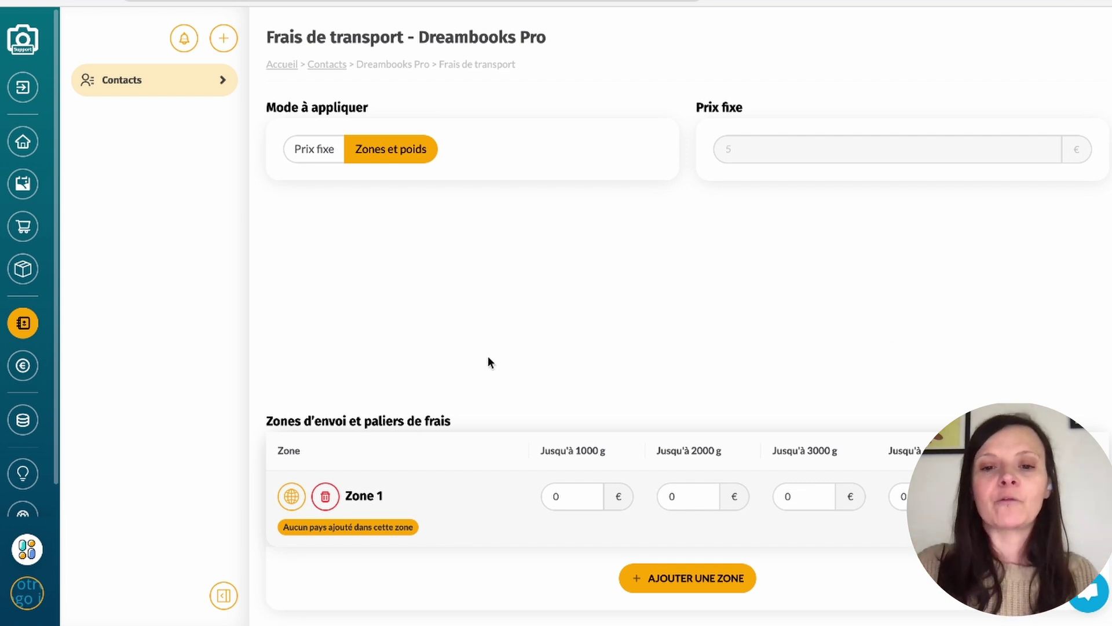
pyautogui.click(566, 499)
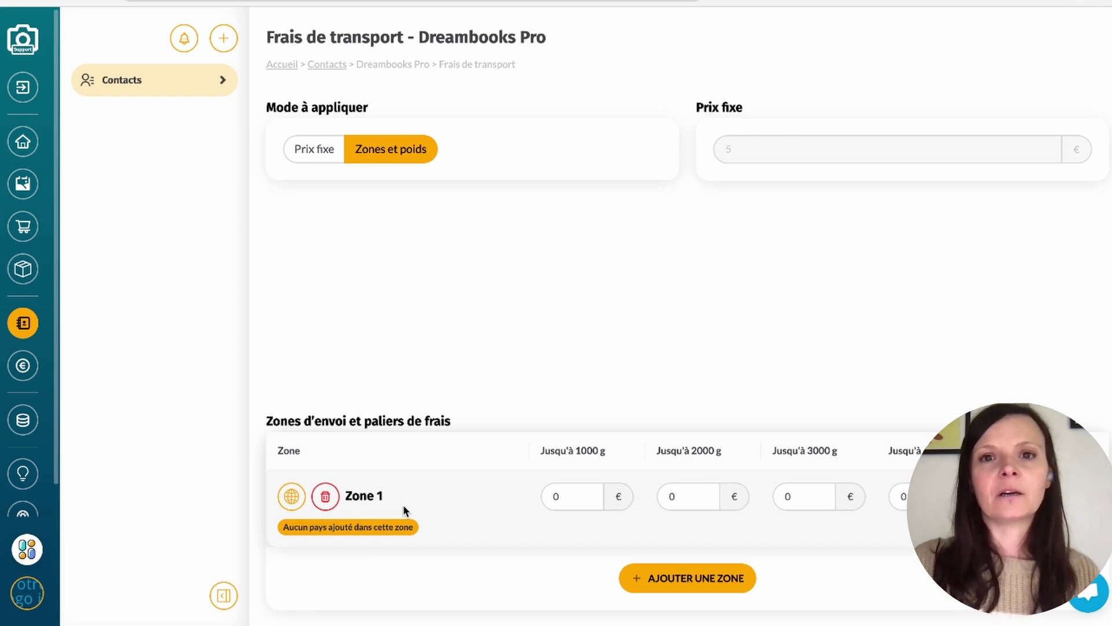
pyautogui.click(316, 148)
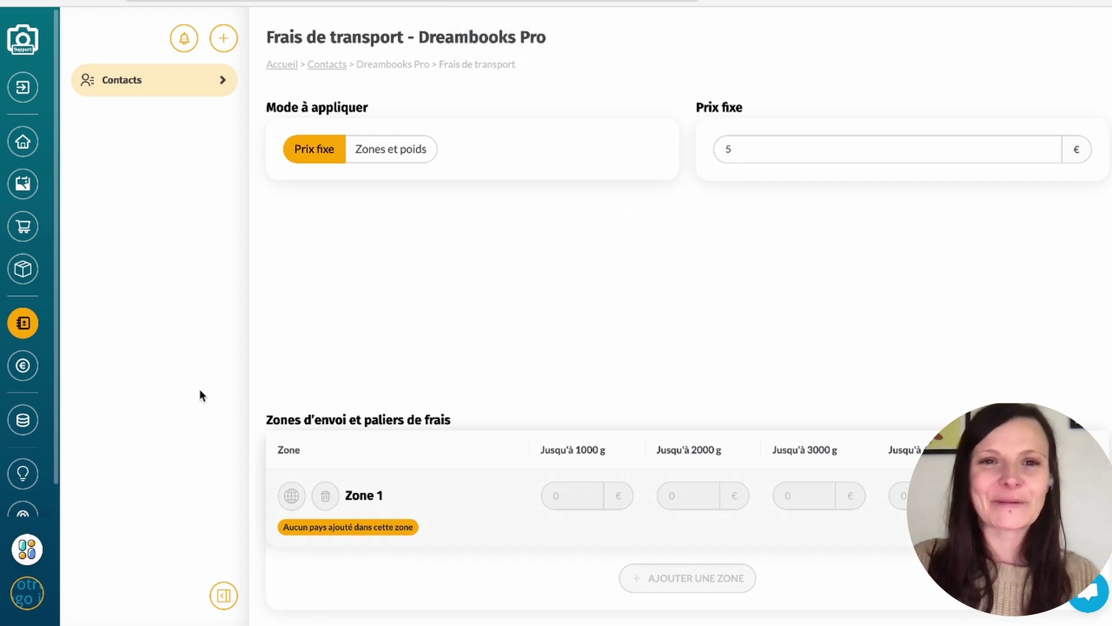
# - Open the list of Fotostudio products and look through the lab prints offered, with their supplier and prices
pyautogui.click(23, 226)
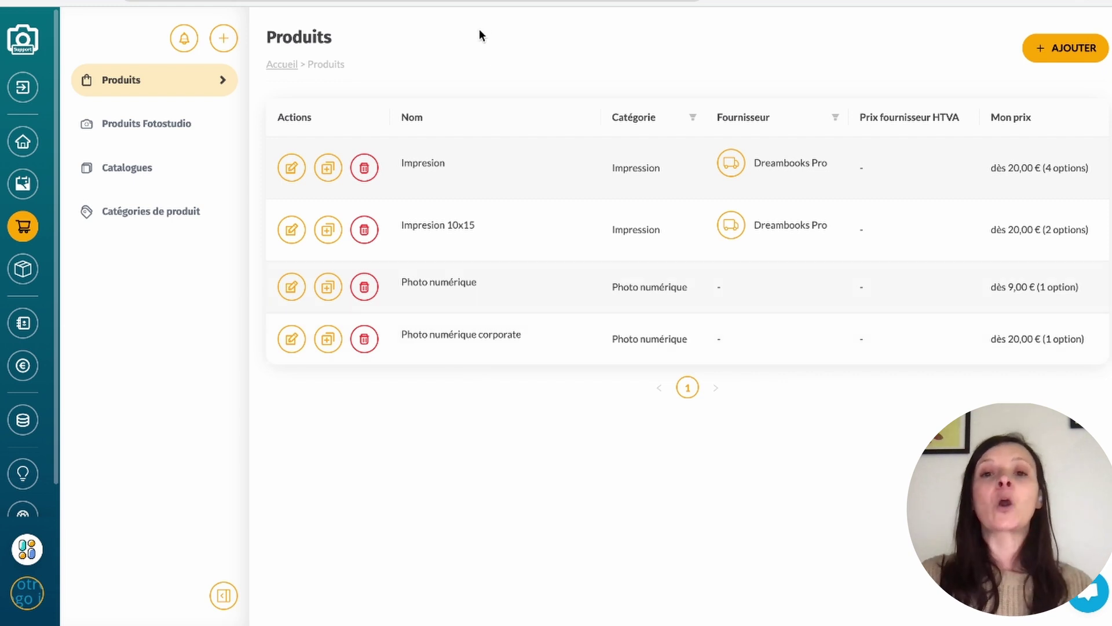
pyautogui.click(167, 113)
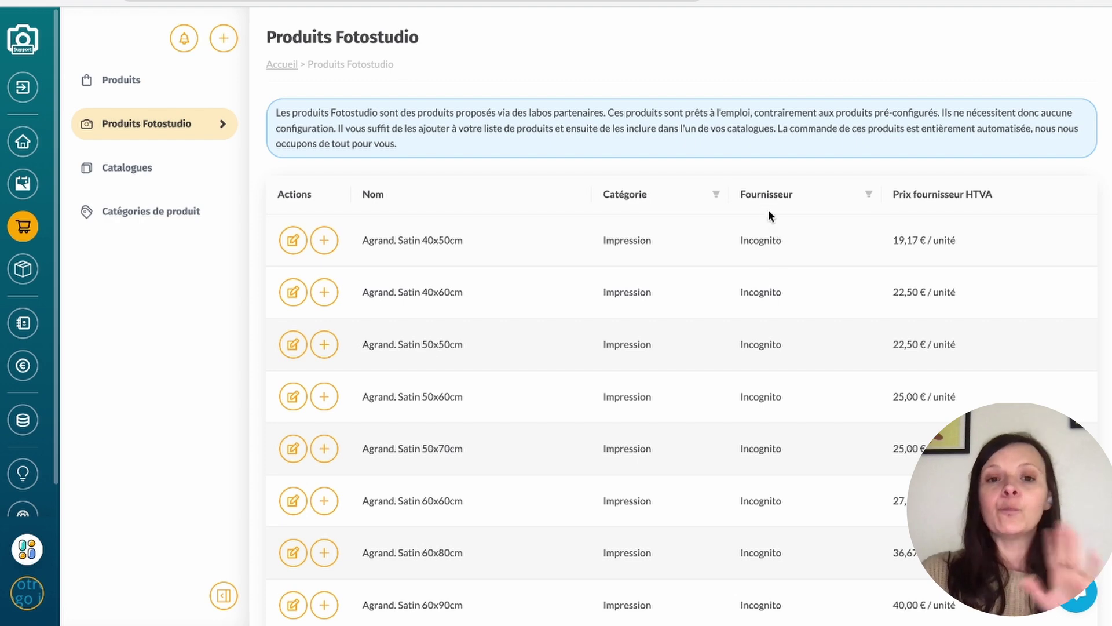
pyautogui.scroll(-15, 381, 342)
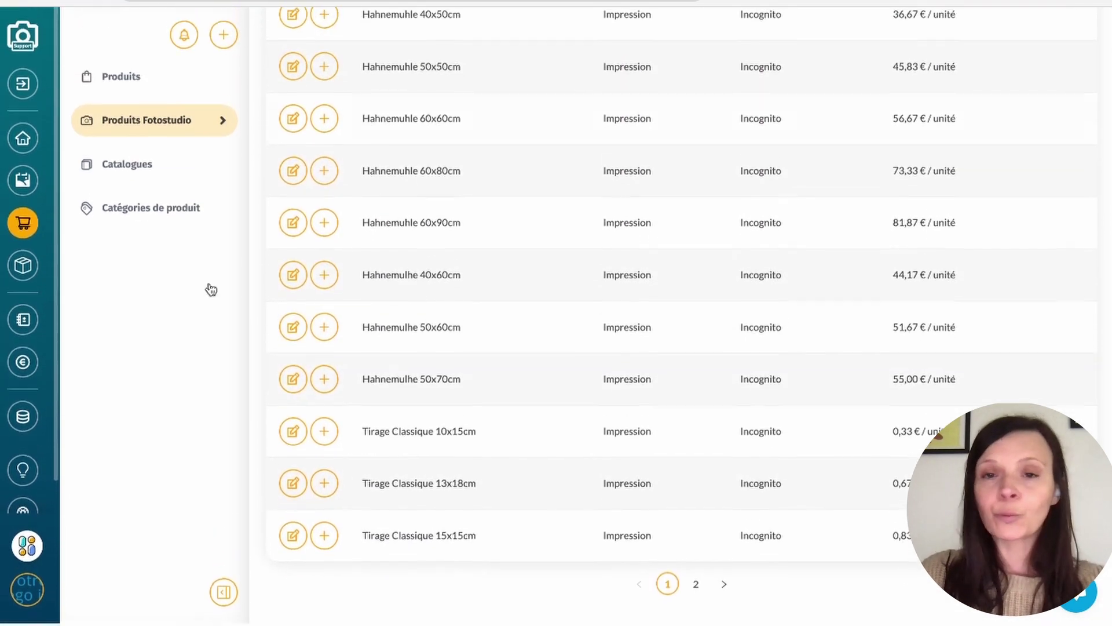
pyautogui.scroll(1, 500, 195)
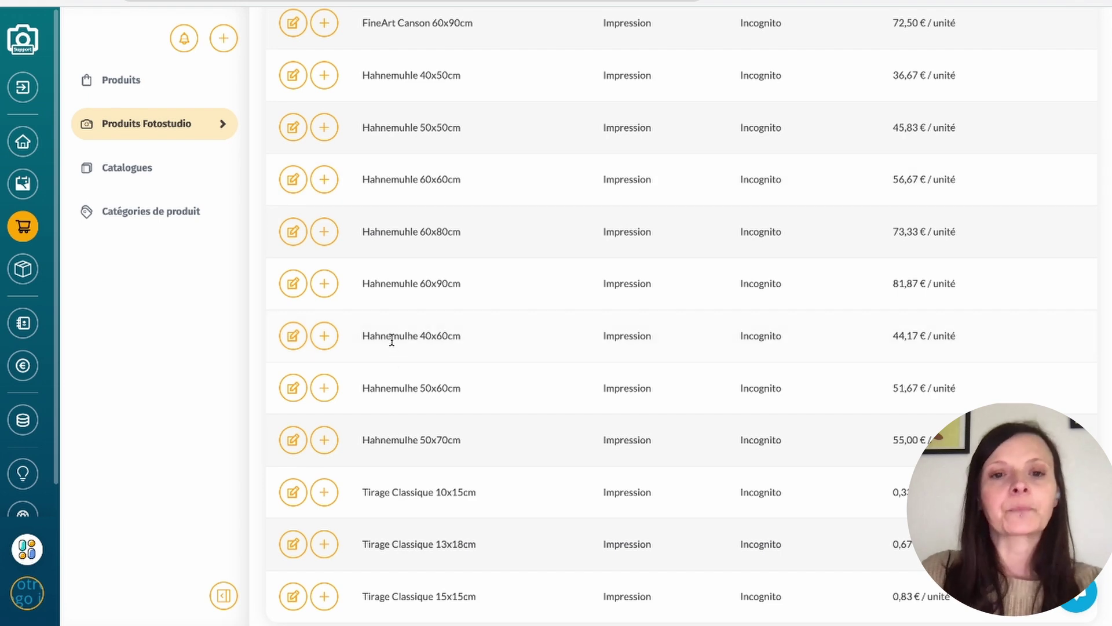
pyautogui.scroll(-2, 388, 331)
pyautogui.scroll(8, 388, 316)
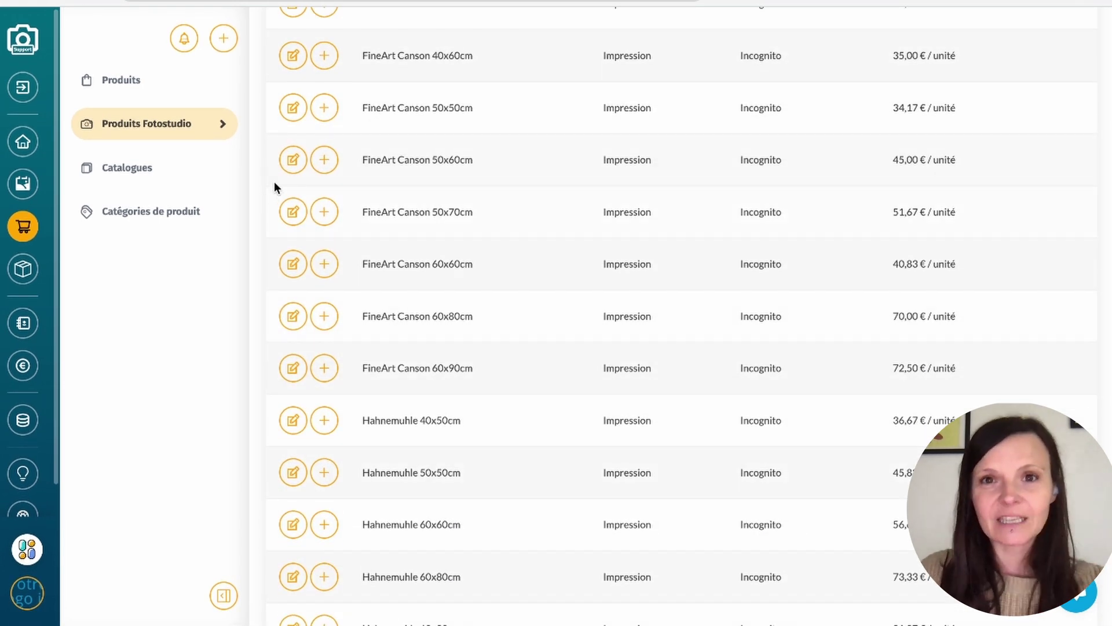
pyautogui.scroll(2, 273, 192)
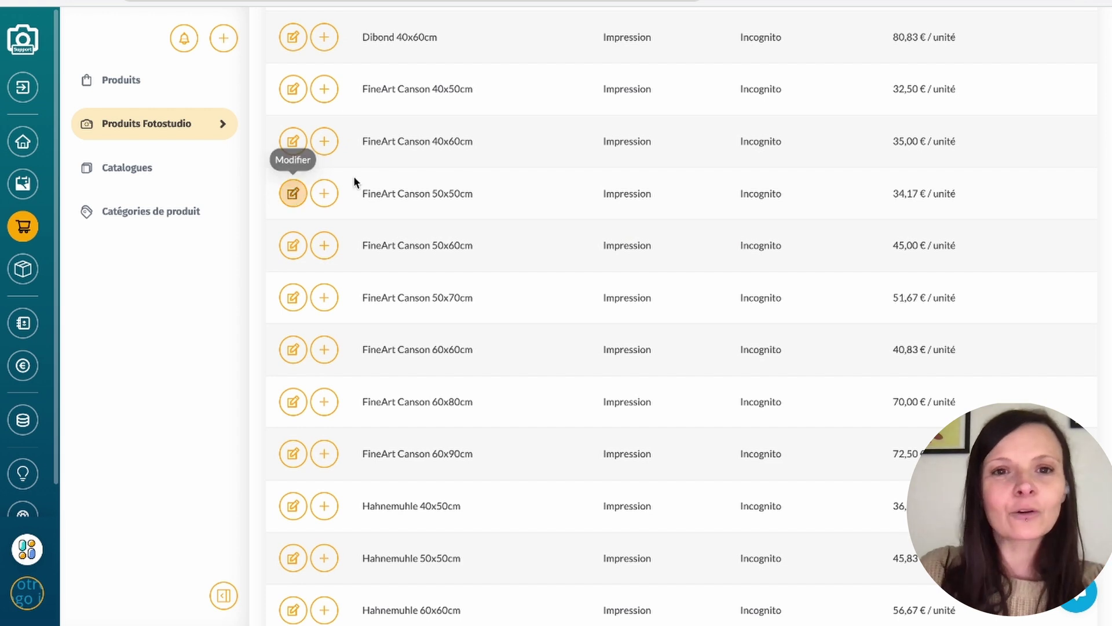
pyautogui.scroll(1, 354, 176)
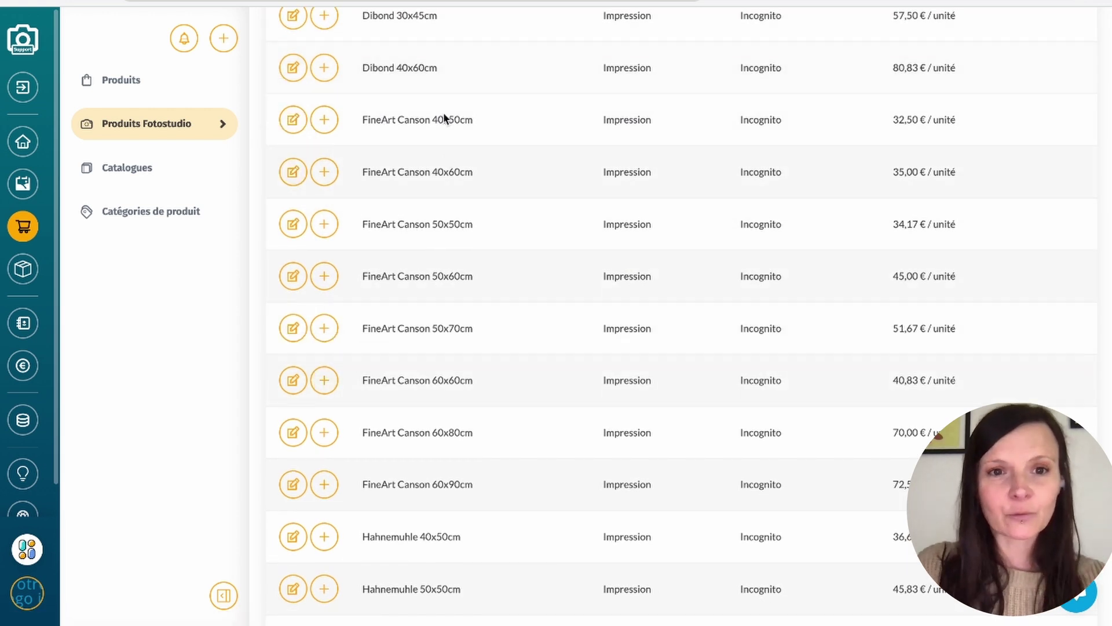
# - Start adding the Fotostudio product FineArt Canson 40x50cm, assign it to the category Impression and check the price calculation
pyautogui.click(322, 121)
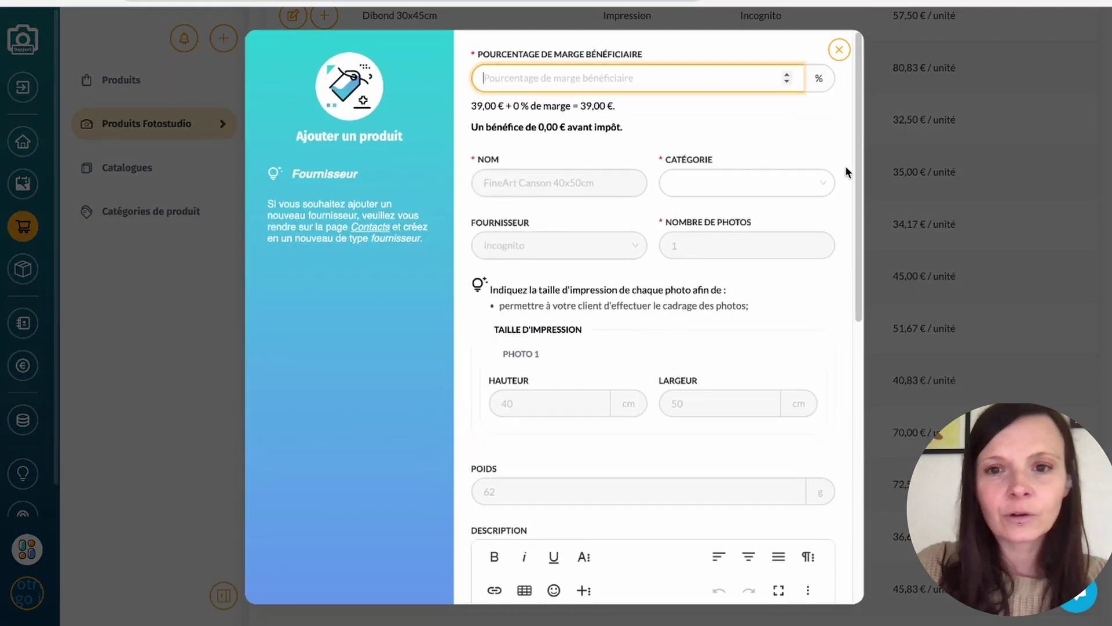
pyautogui.click(708, 182)
pyautogui.click(720, 277)
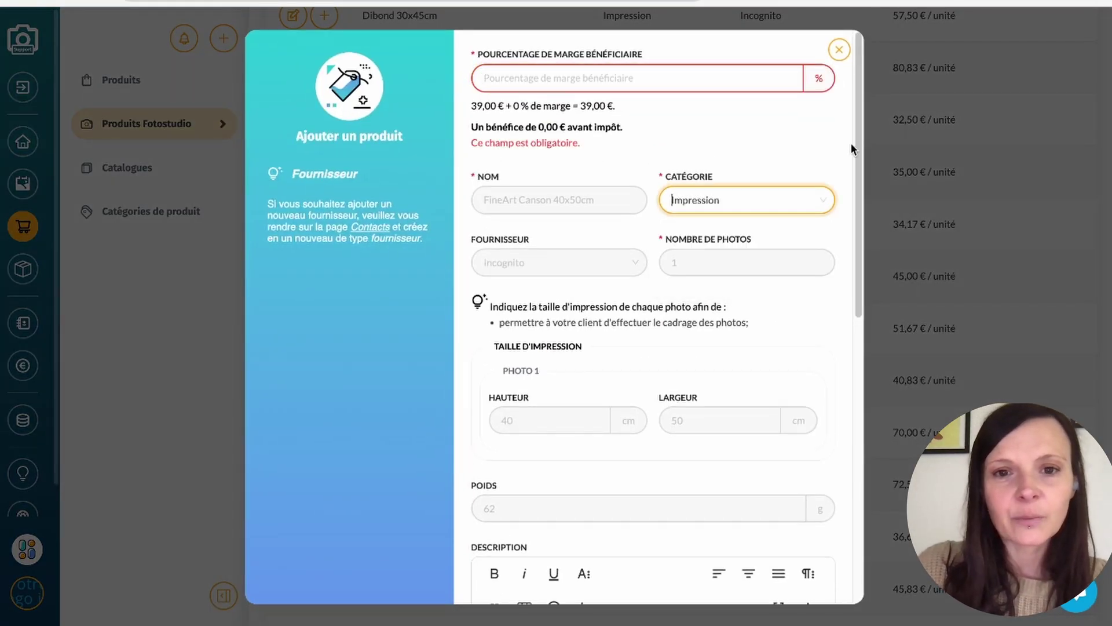
pyautogui.moveTo(863, 108)
pyautogui.mouseDown()
pyautogui.moveTo(861, 129)
pyautogui.moveTo(860, 104)
pyautogui.mouseUp()
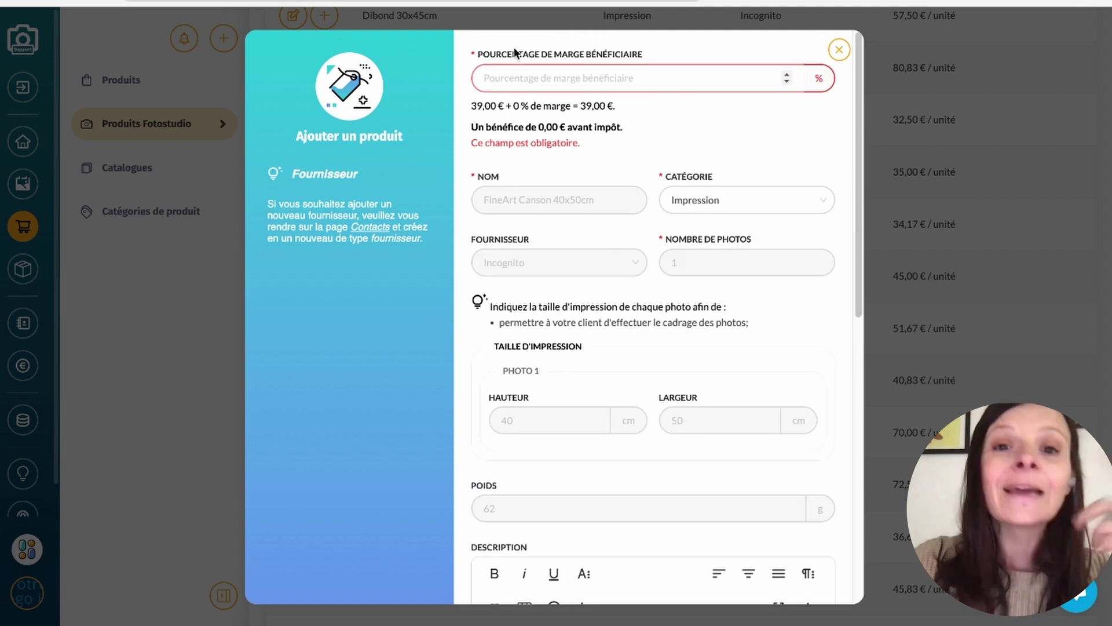
pyautogui.moveTo(635, 102); pyautogui.dragTo(580, 110)
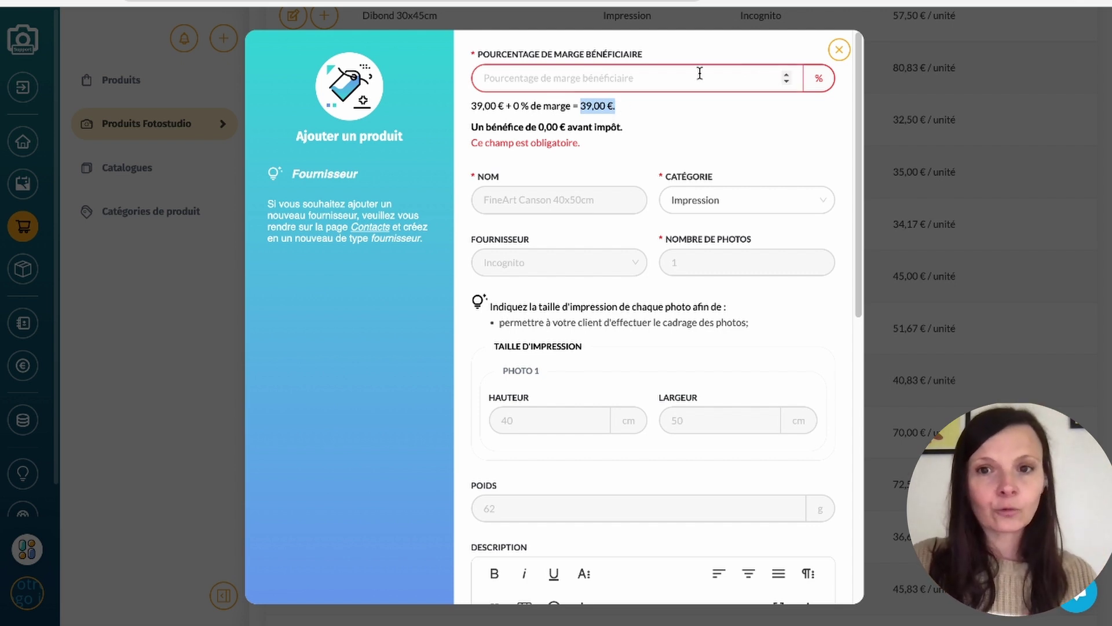
# - Set the profit margin of FineArt Canson 40x50cm to 12,83 % and add it to the products
pyautogui.click(786, 73)
pyautogui.write('10')
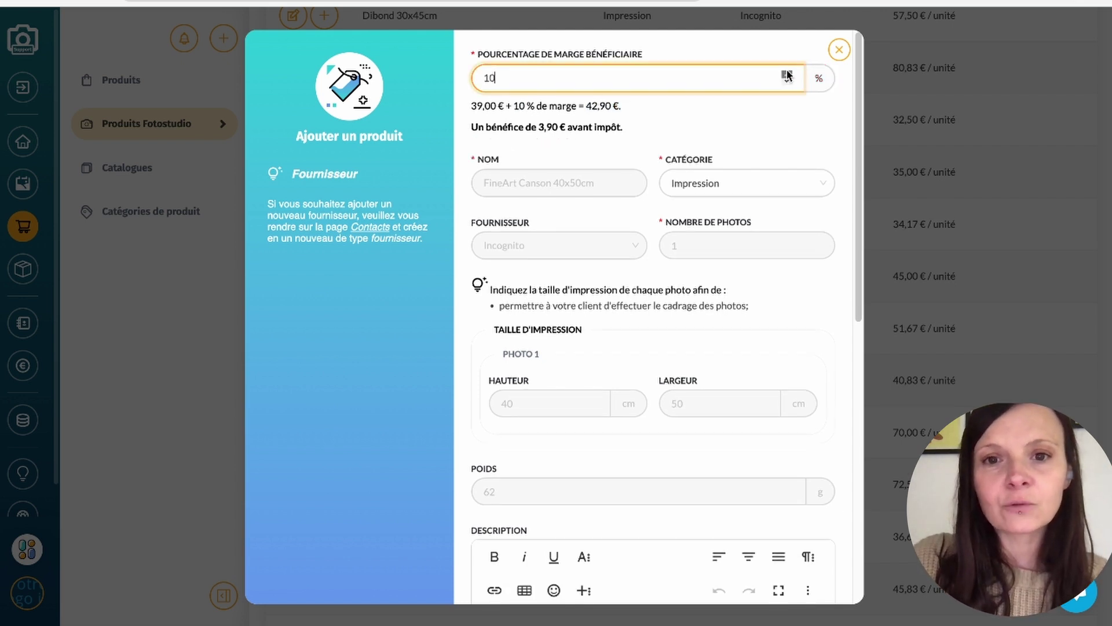
pyautogui.click(786, 75)
pyautogui.click(787, 75)
pyautogui.click(786, 74)
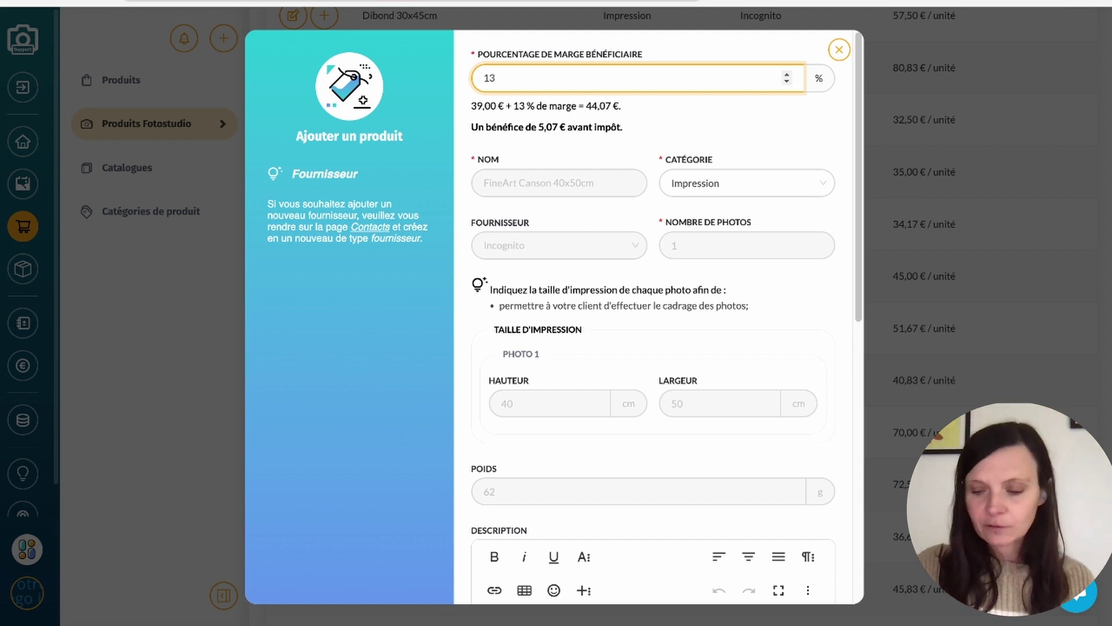
pyautogui.press('BackSpace')
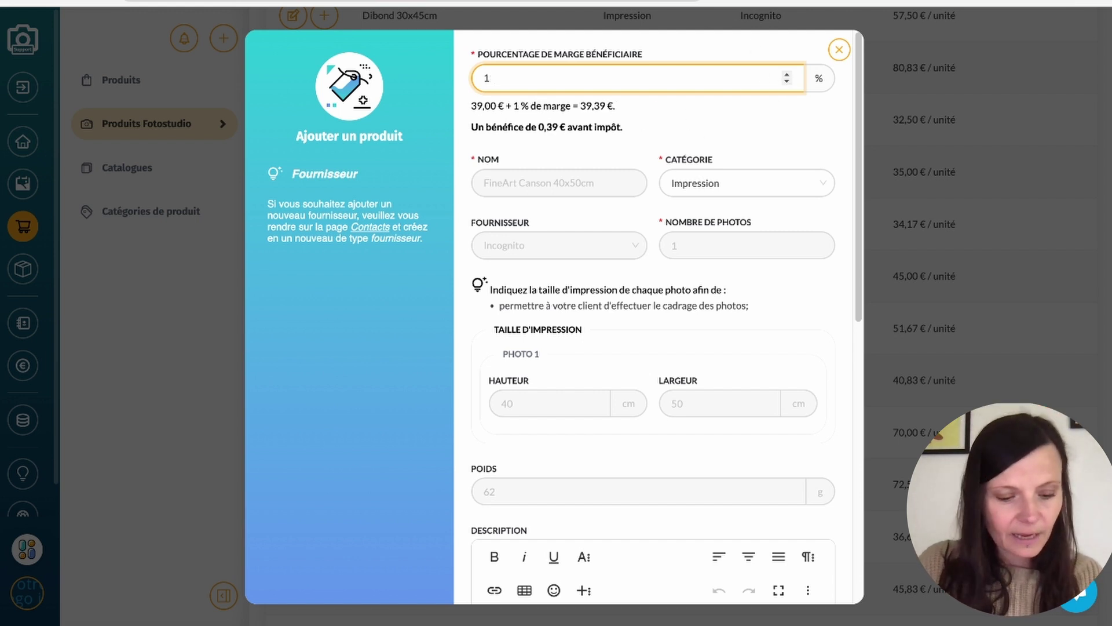
pyautogui.write('2,83')
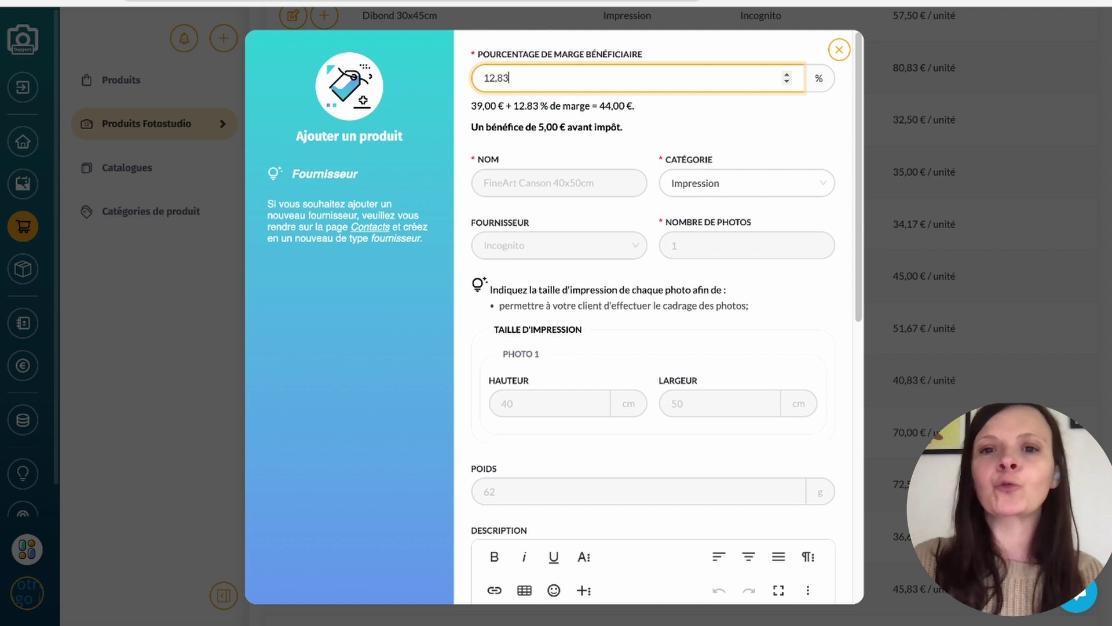
pyautogui.scroll(-1, 725, 412)
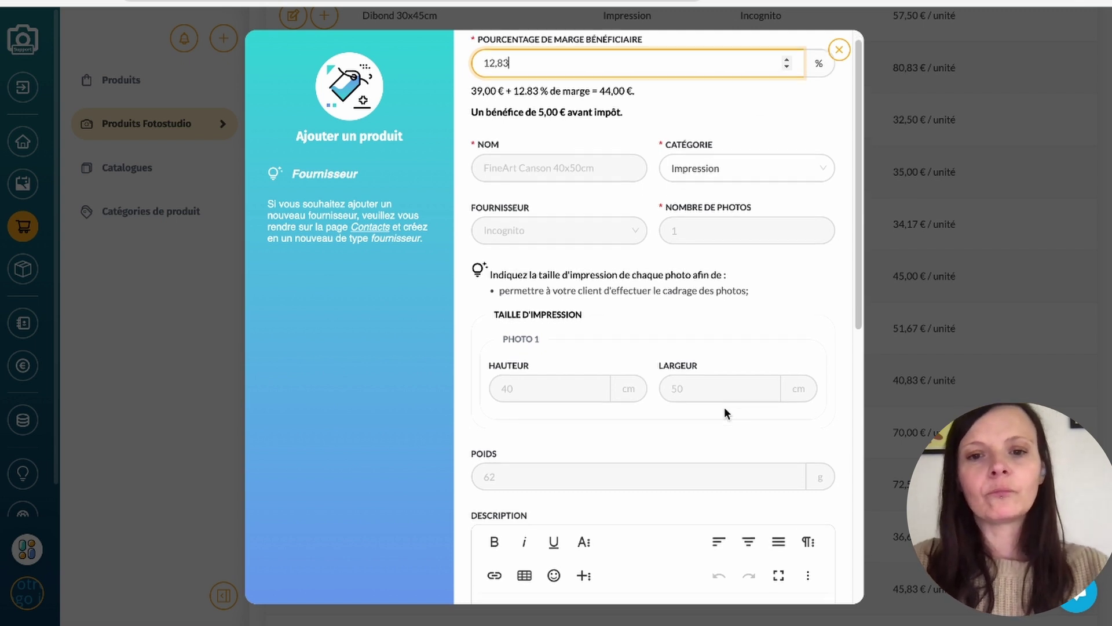
pyautogui.scroll(-9, 726, 412)
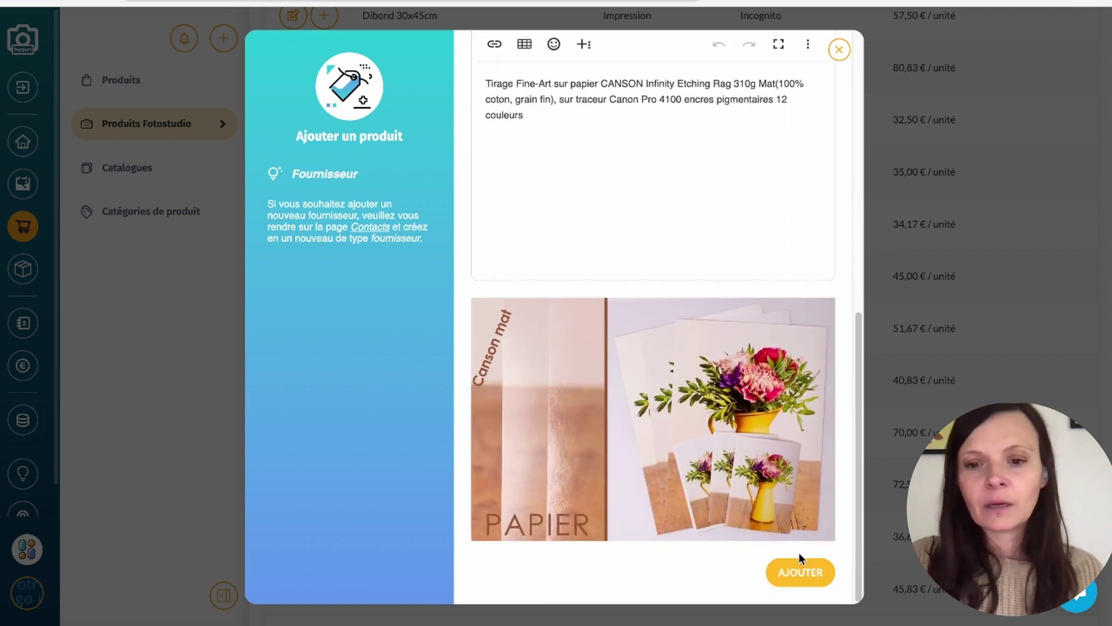
pyautogui.click(801, 571)
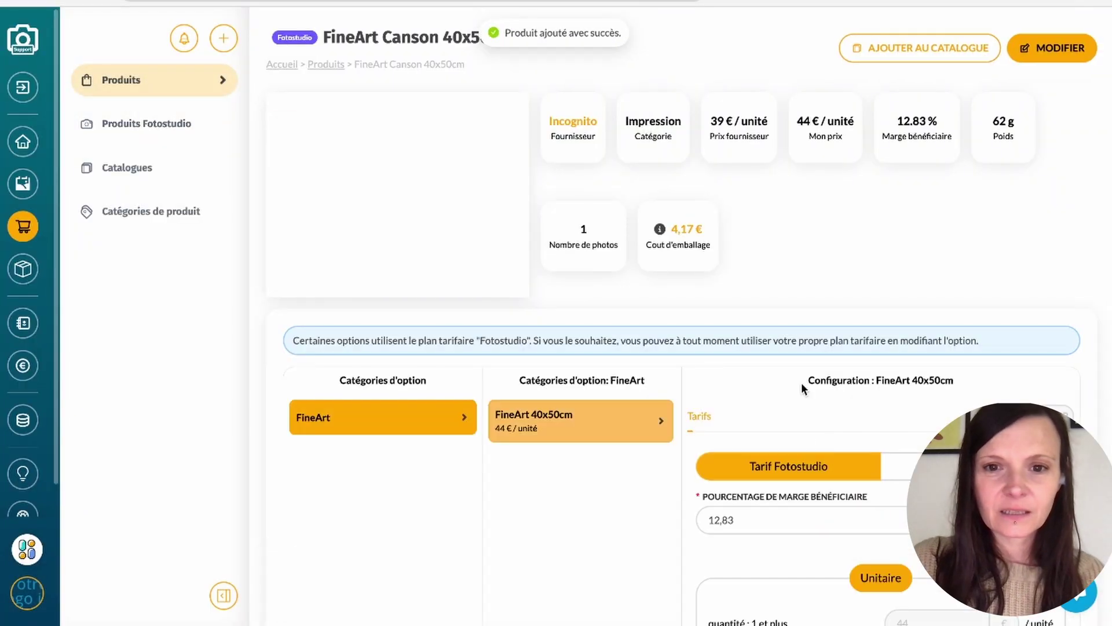
# - Review the page of the added FineArt Canson 40x50cm, revisit the Fotostudio products and return to the product list
pyautogui.scroll(-2, 753, 458)
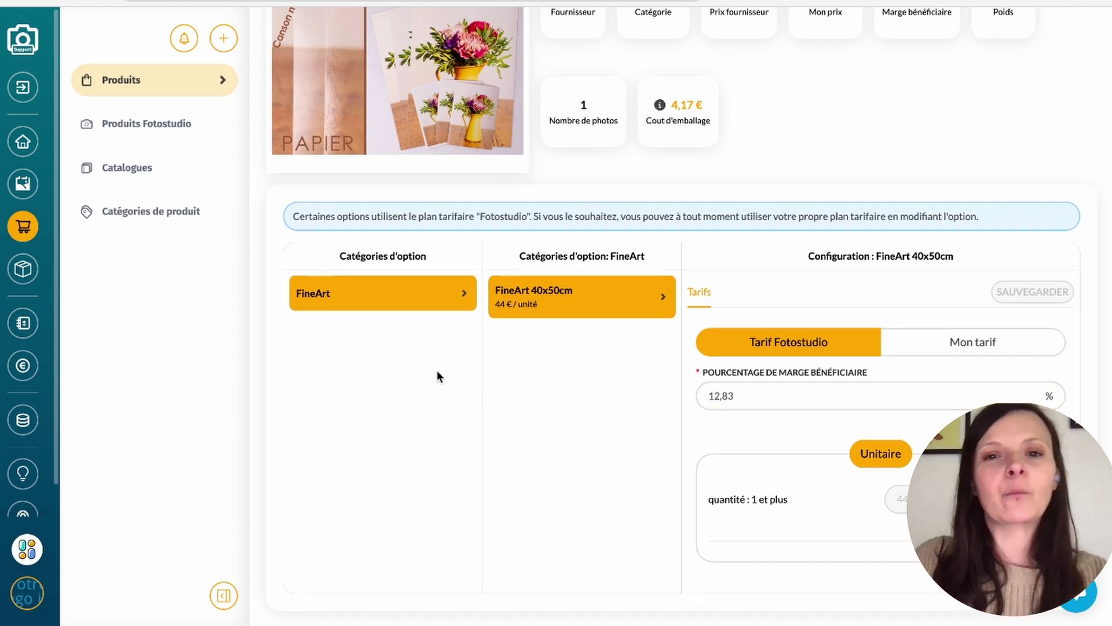
pyautogui.scroll(3, 437, 370)
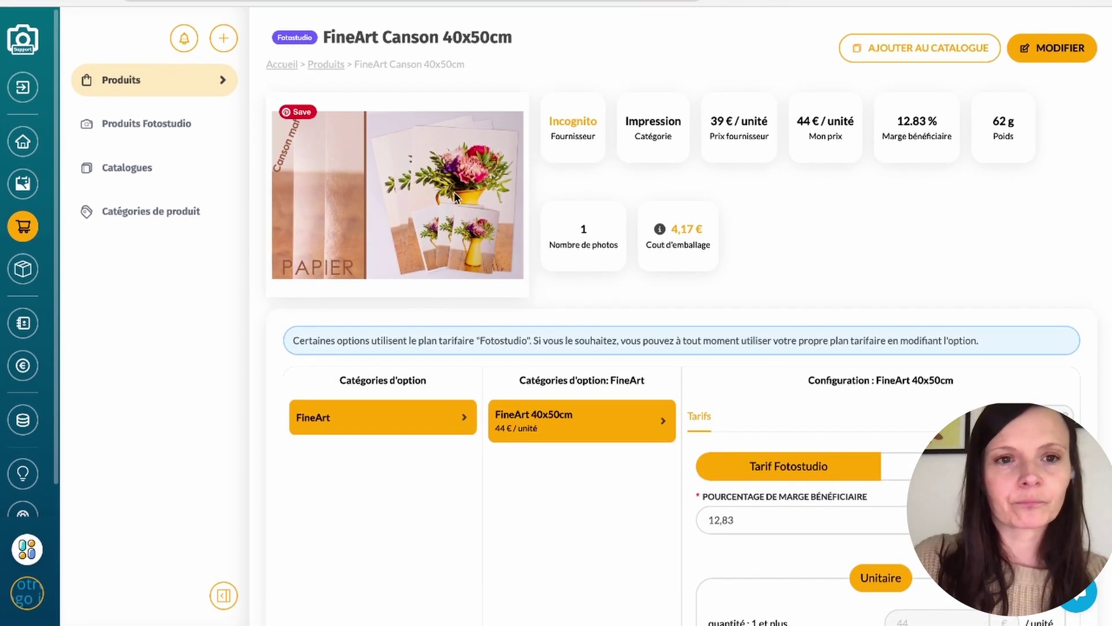
pyautogui.click(110, 115)
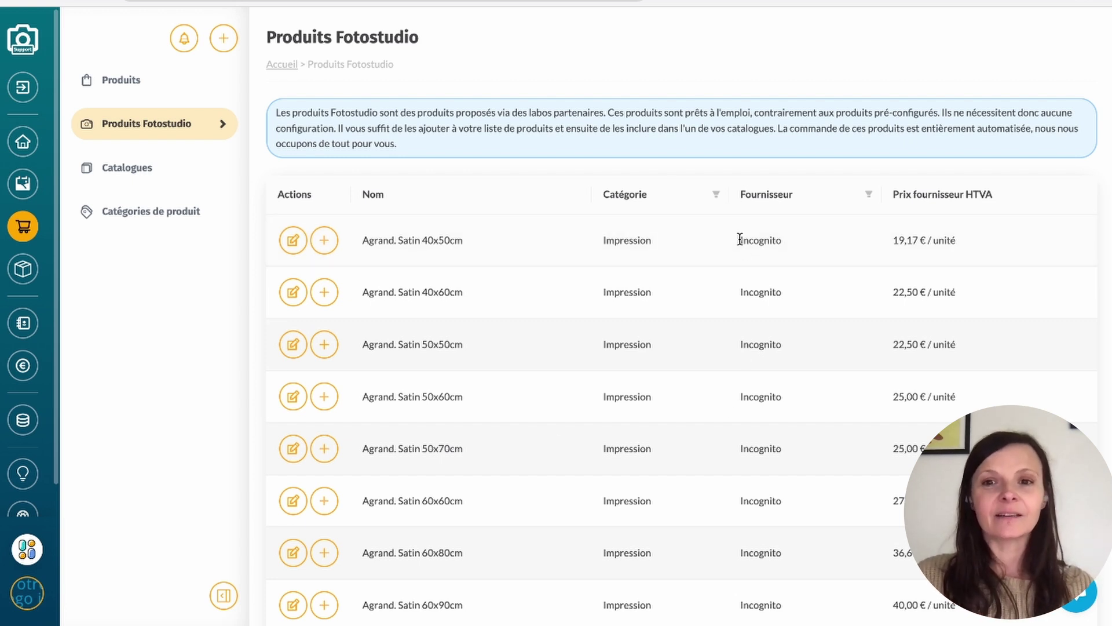
pyautogui.moveTo(739, 240); pyautogui.dragTo(819, 252)
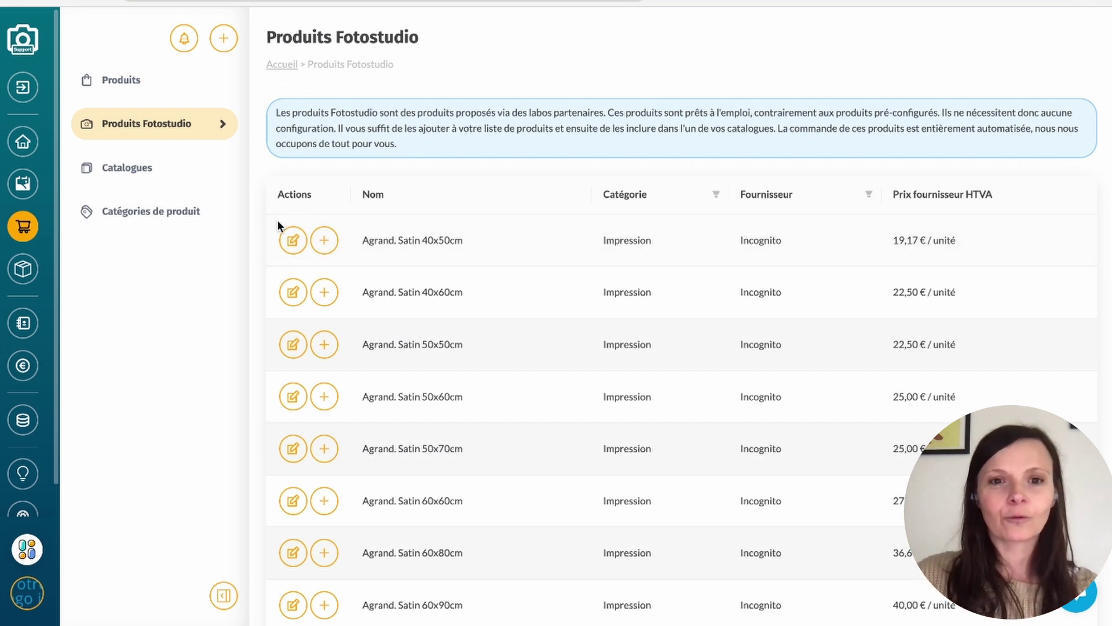
pyautogui.tripleClick(468, 241)
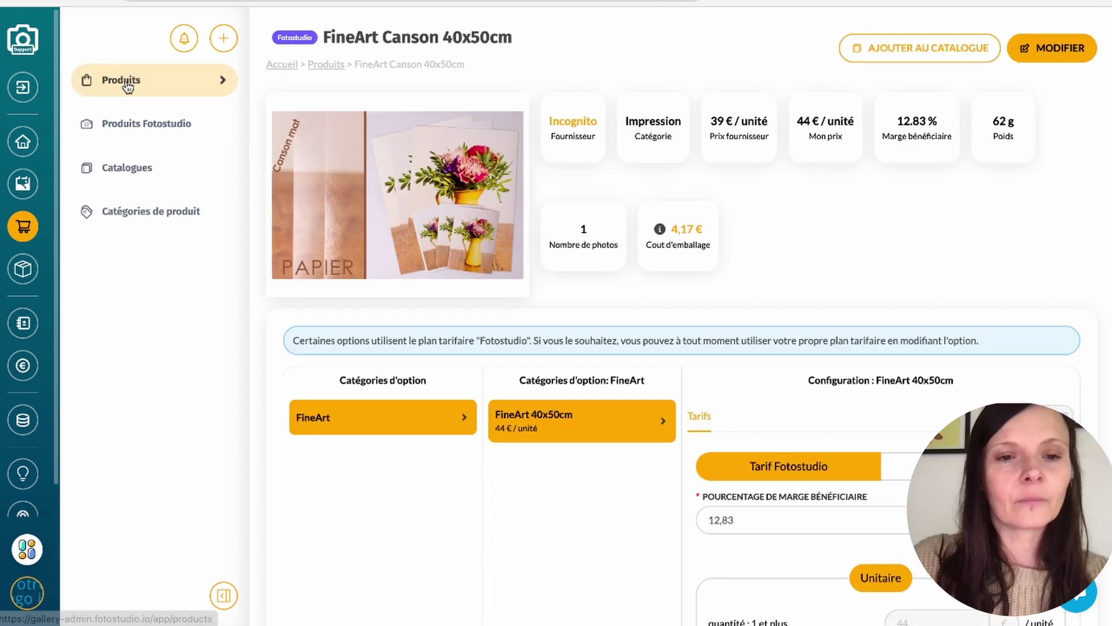
pyautogui.click(121, 81)
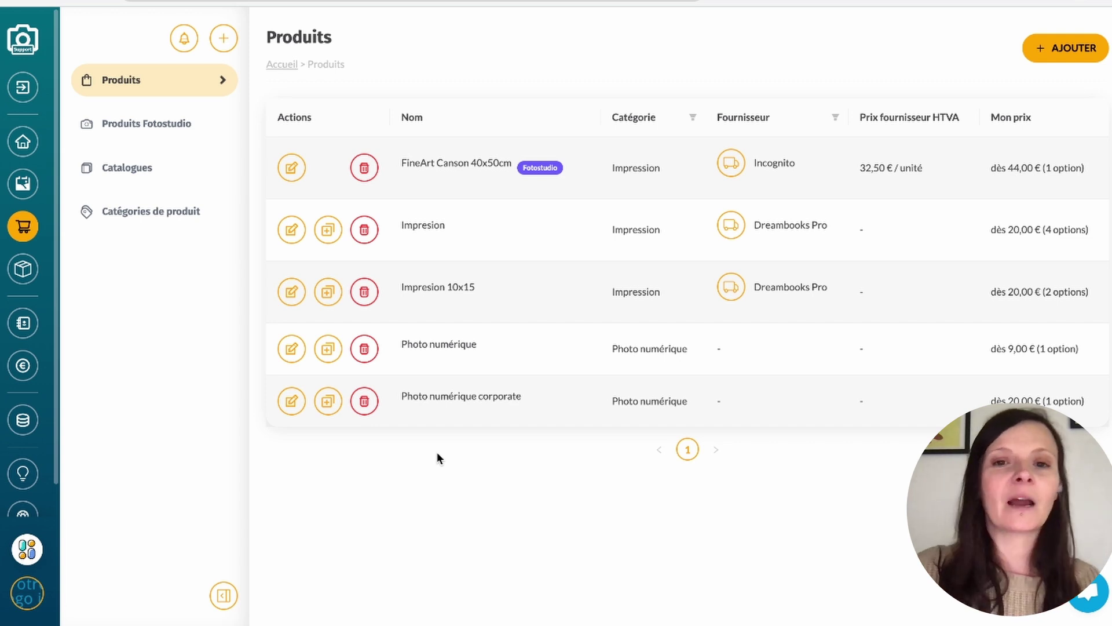
# - Create a new catalogue named "Catalogue famille" with a TVA of 0 %
pyautogui.click(126, 167)
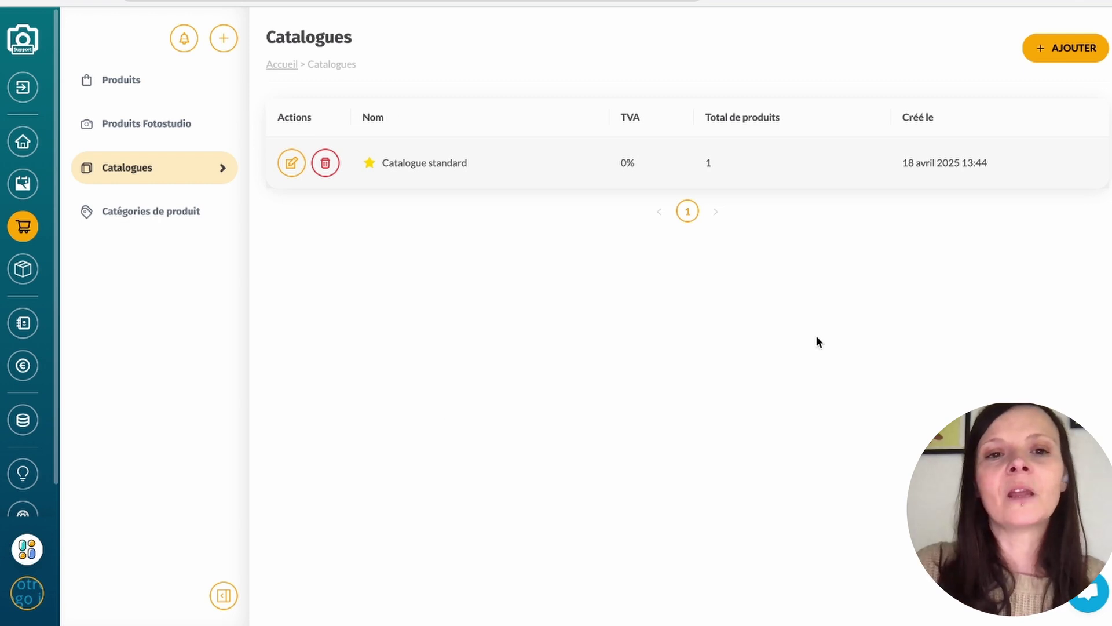
pyautogui.click(1060, 49)
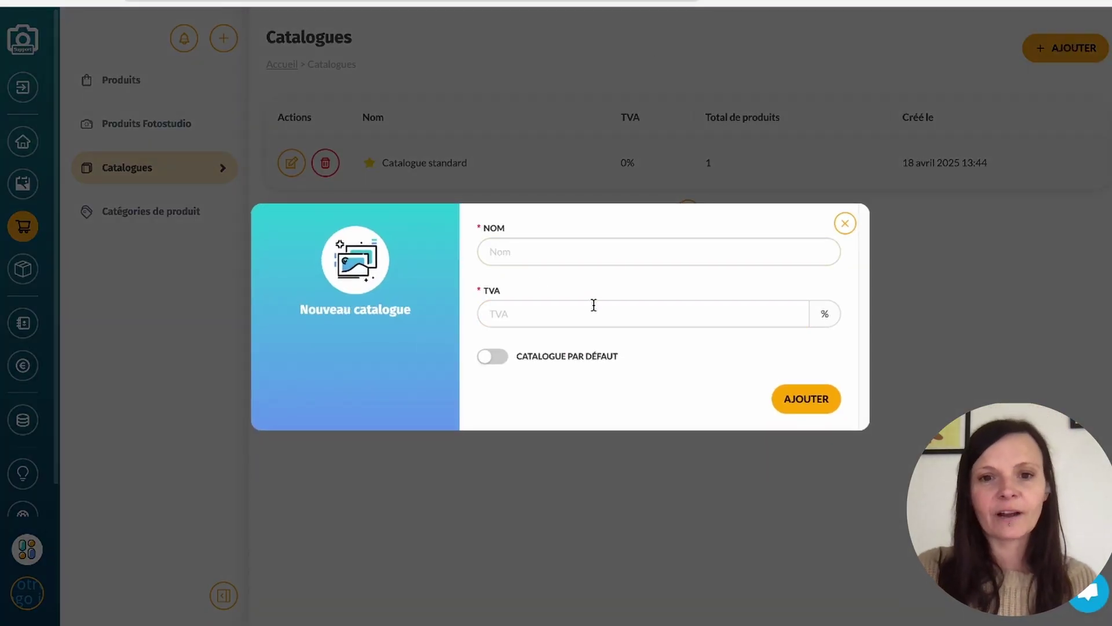
pyautogui.click(581, 252)
pyautogui.write('Catalogue famille')
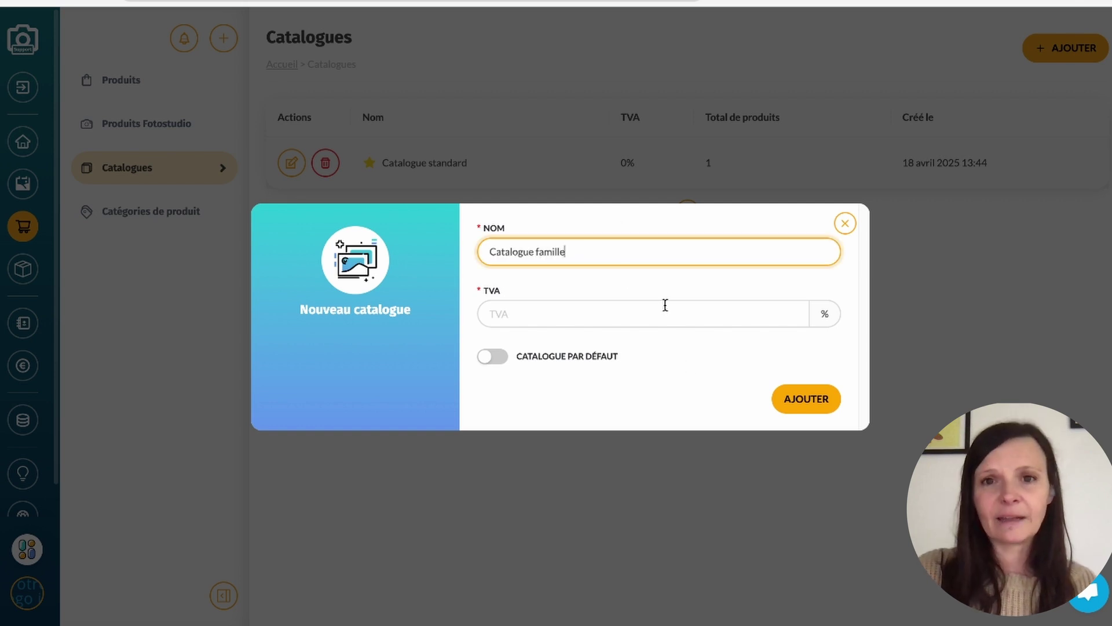
pyautogui.click(519, 310)
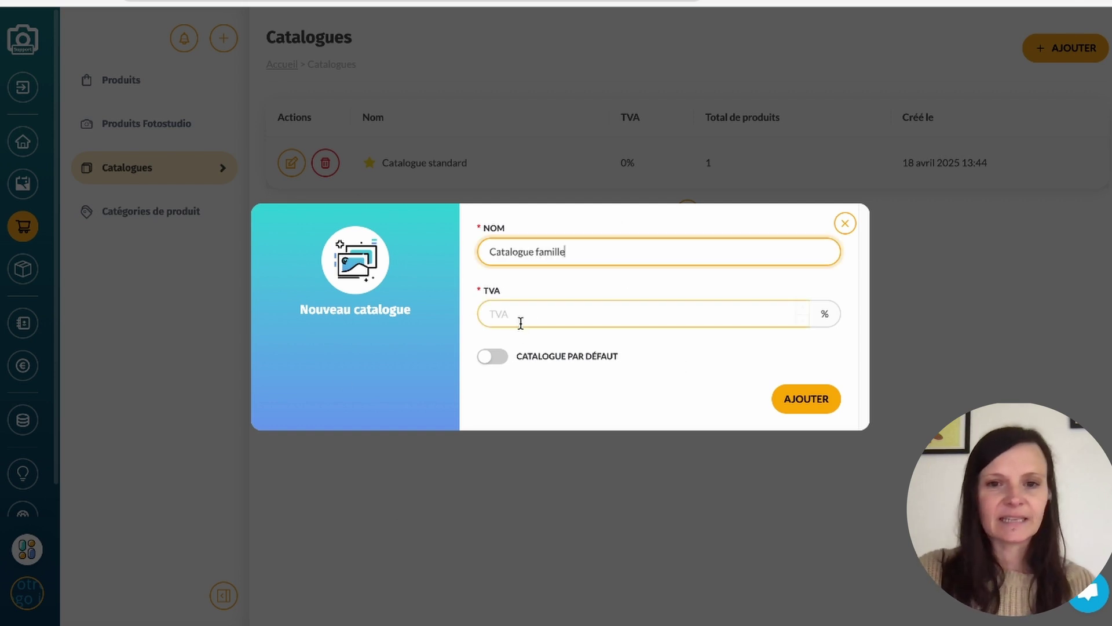
pyautogui.click(519, 317)
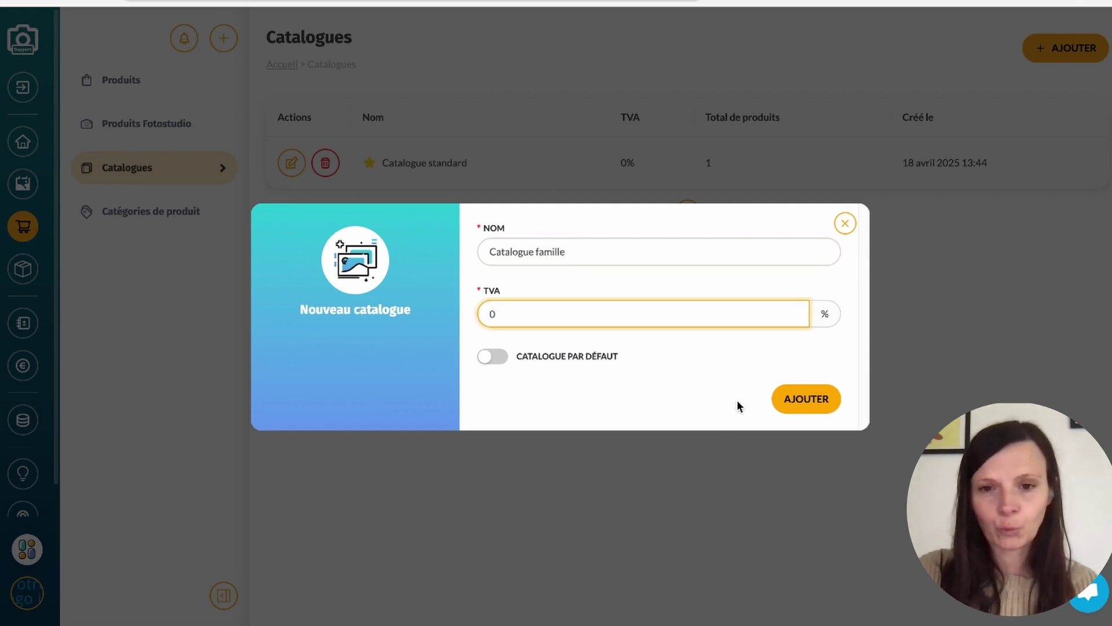
pyautogui.click(798, 400)
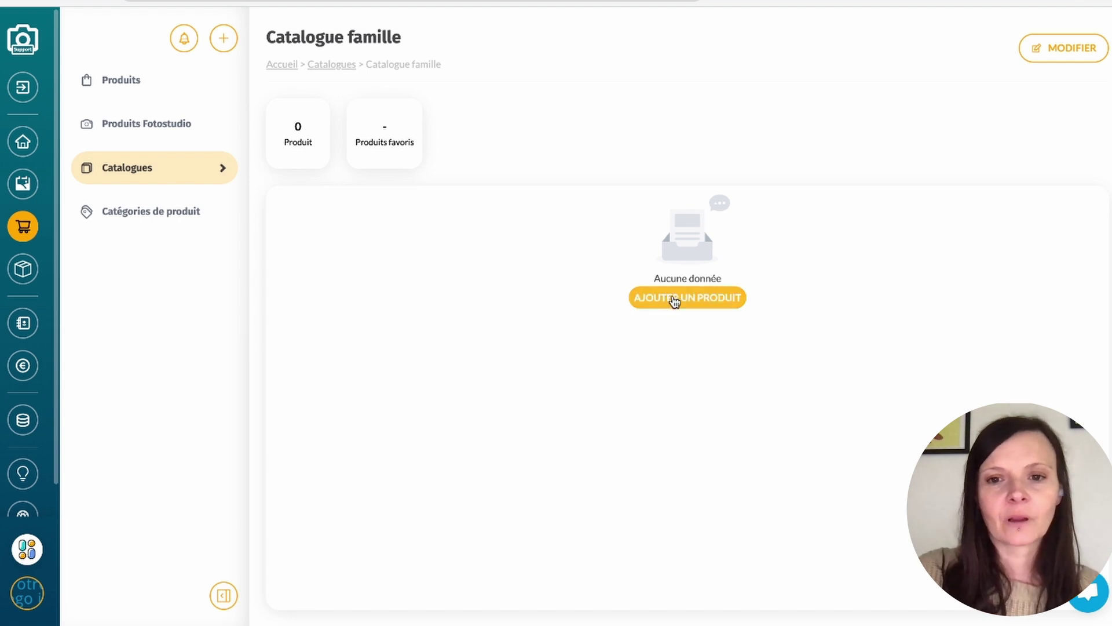
# - Add the products Photo numérique, Impresion and FineArt Canson 40x50cm to Catalogue famille and view its Impression category
pyautogui.click(671, 298)
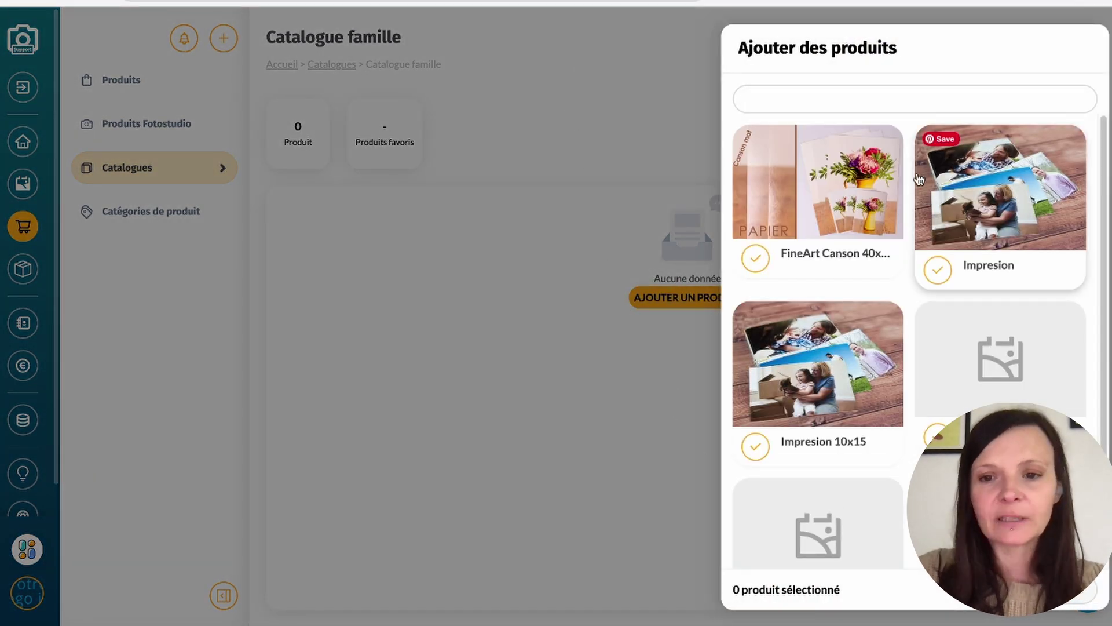
pyautogui.scroll(-2, 823, 348)
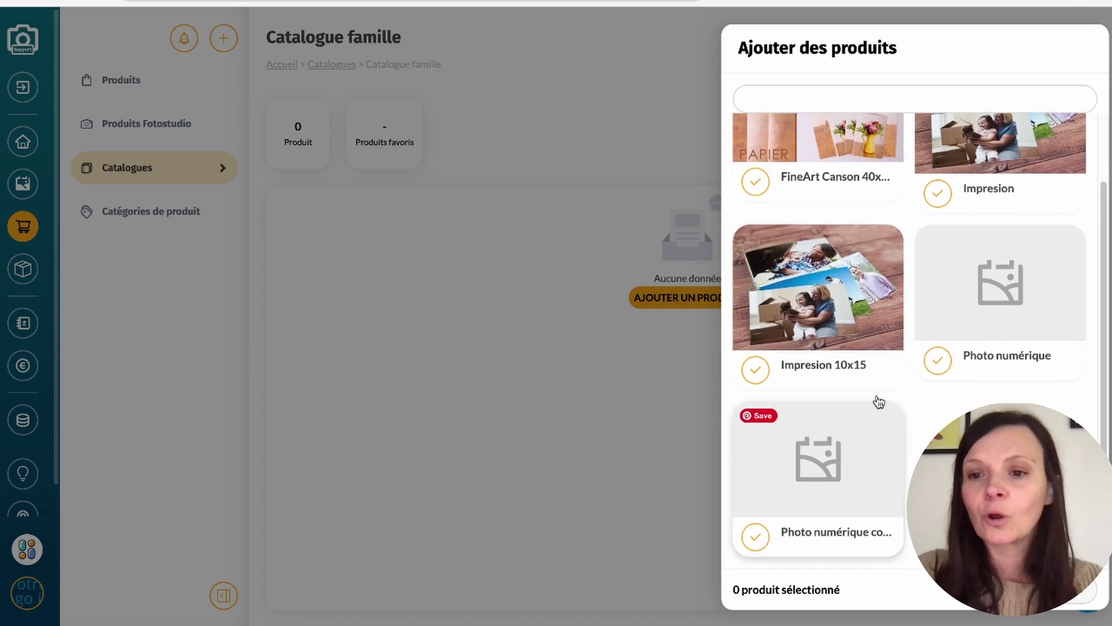
pyautogui.click(927, 389)
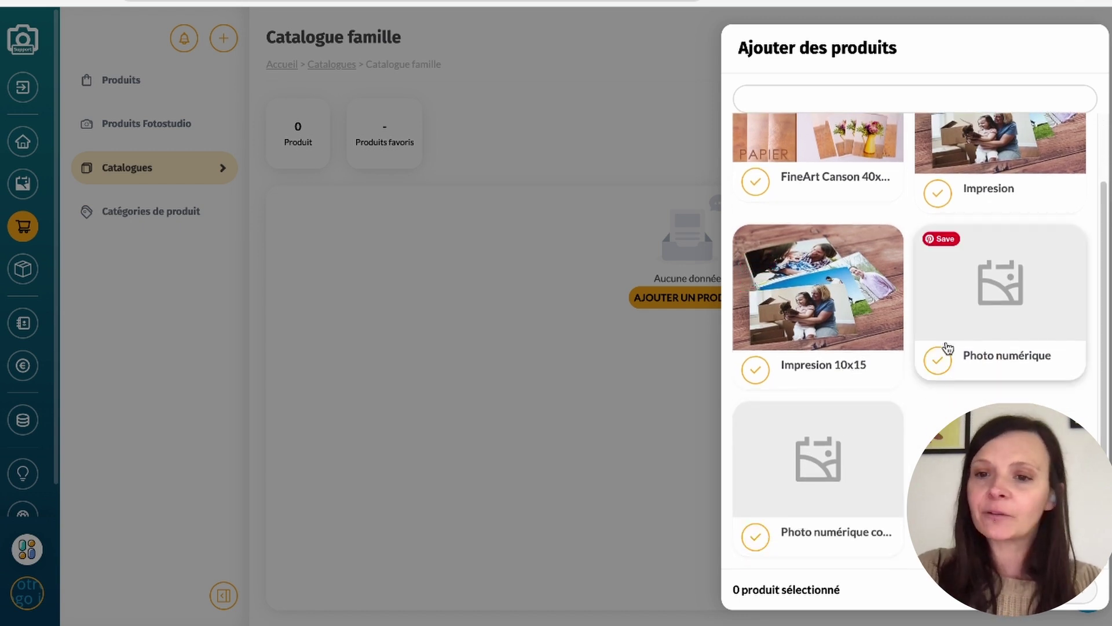
pyautogui.click(938, 362)
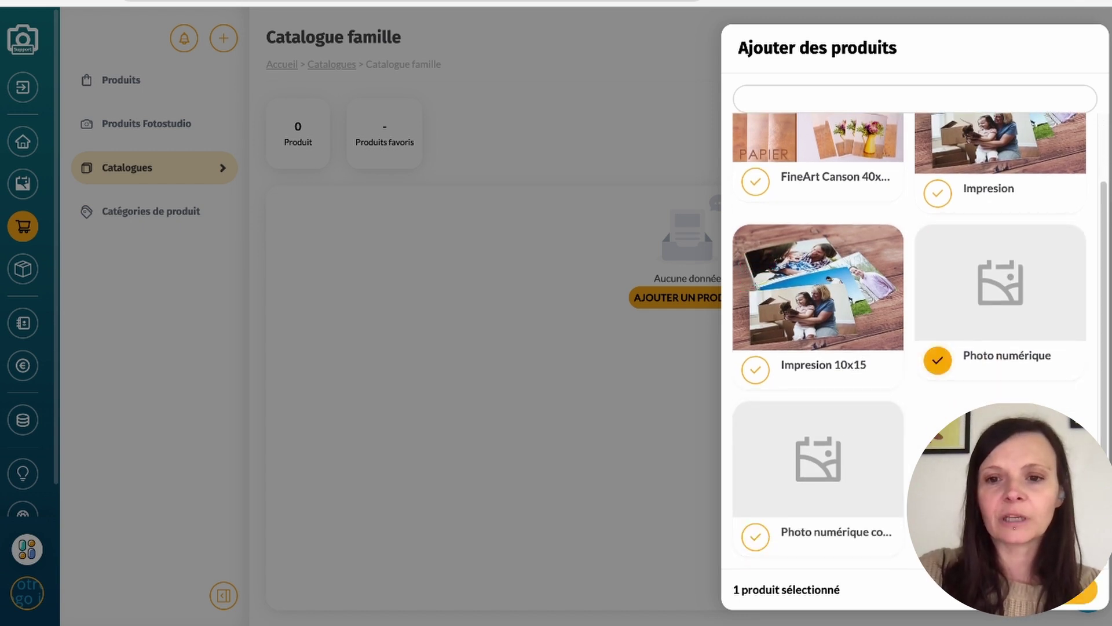
pyautogui.scroll(2, 817, 289)
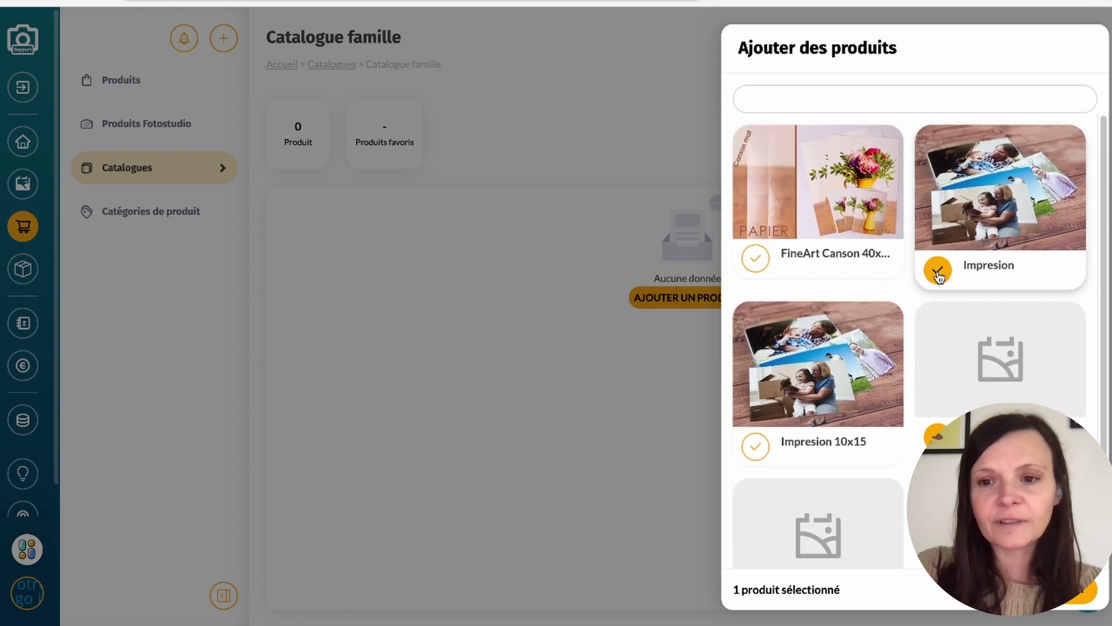
pyautogui.click(937, 272)
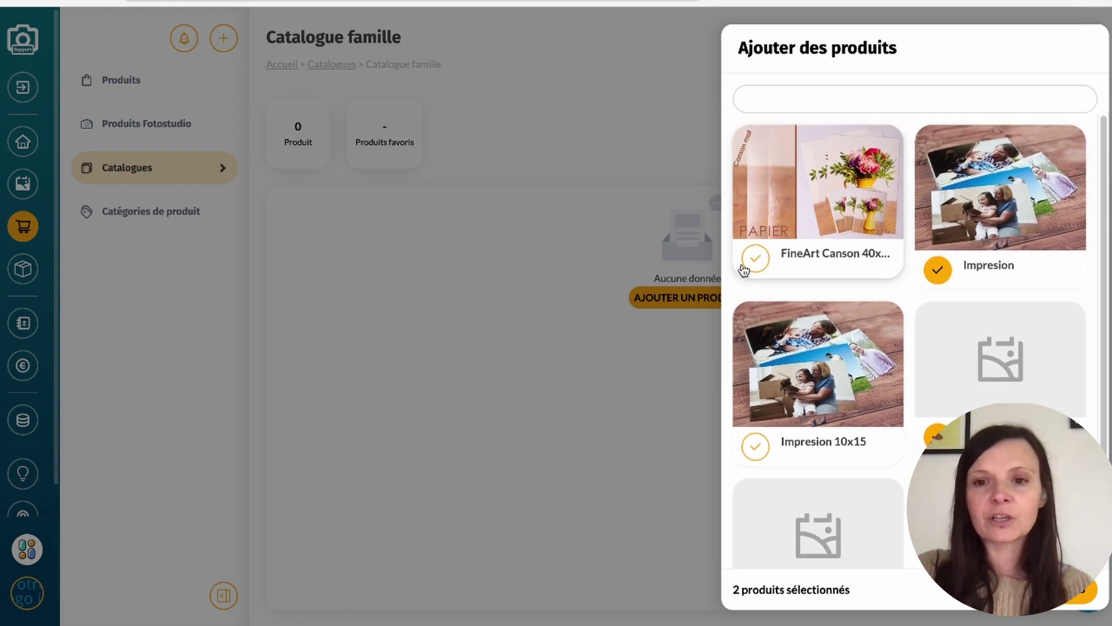
pyautogui.click(756, 260)
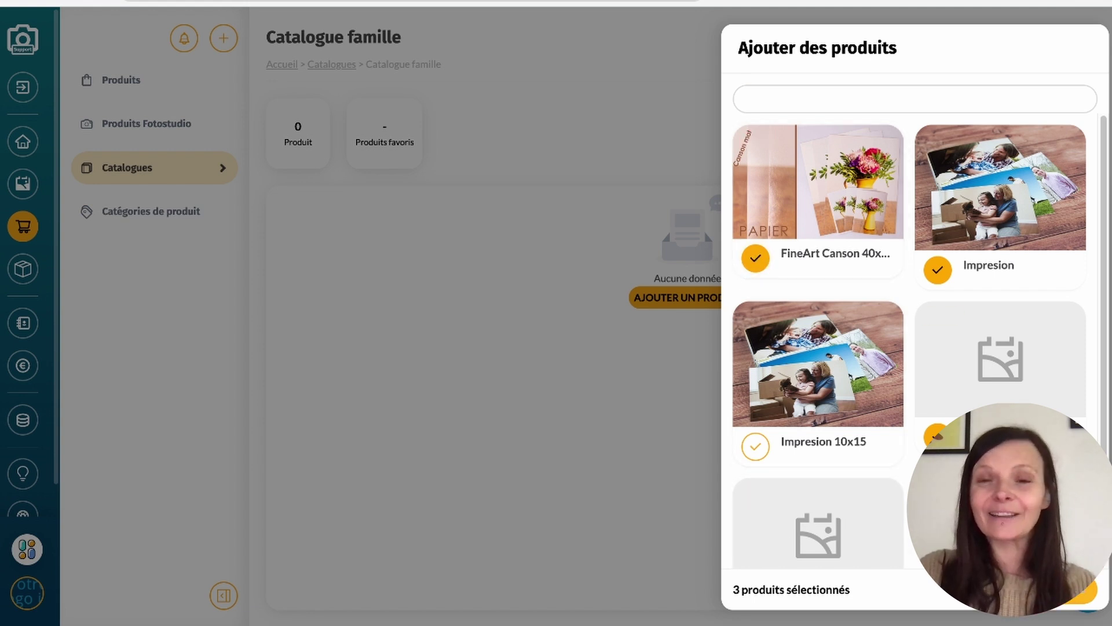
pyautogui.click(1079, 589)
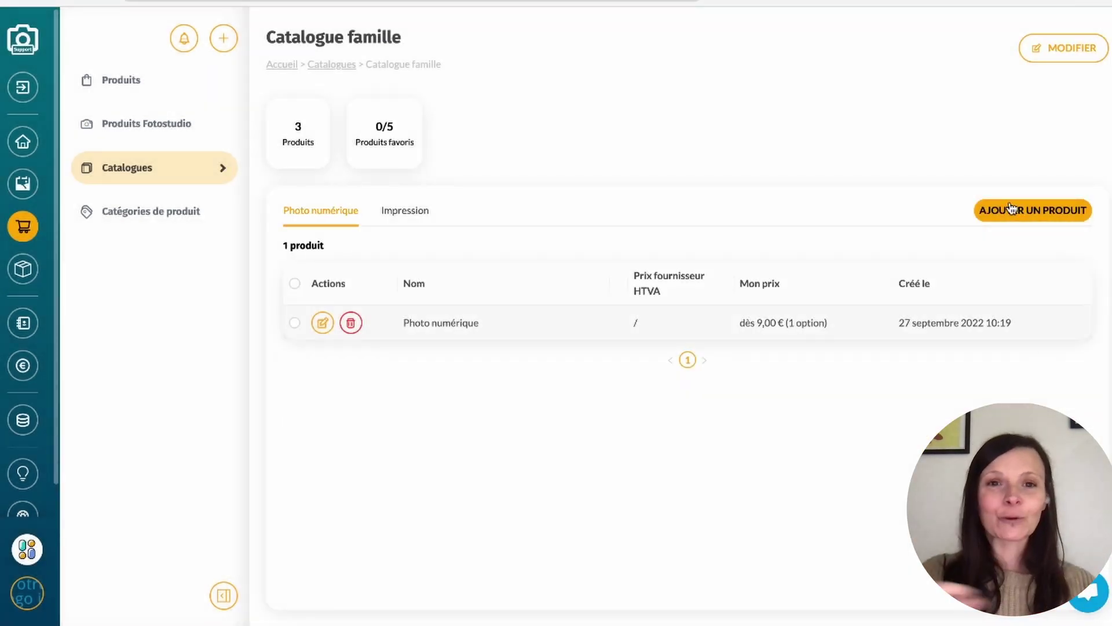
pyautogui.click(408, 218)
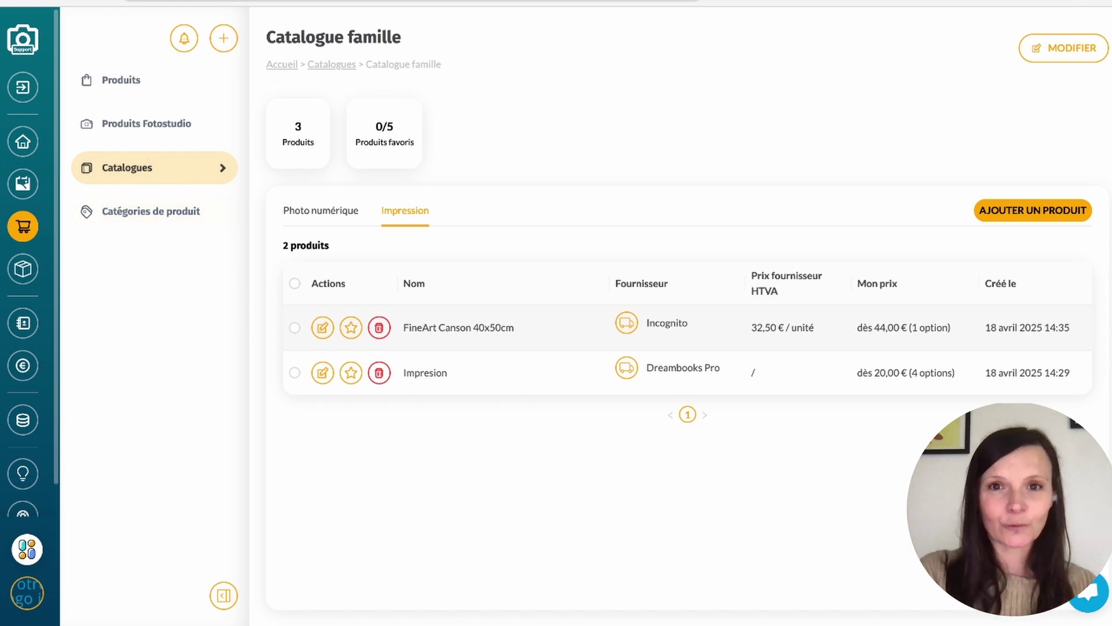
# - Assign Catalogue famille to the recent gallery with the family silhouette cover and save its product settings
pyautogui.click(21, 185)
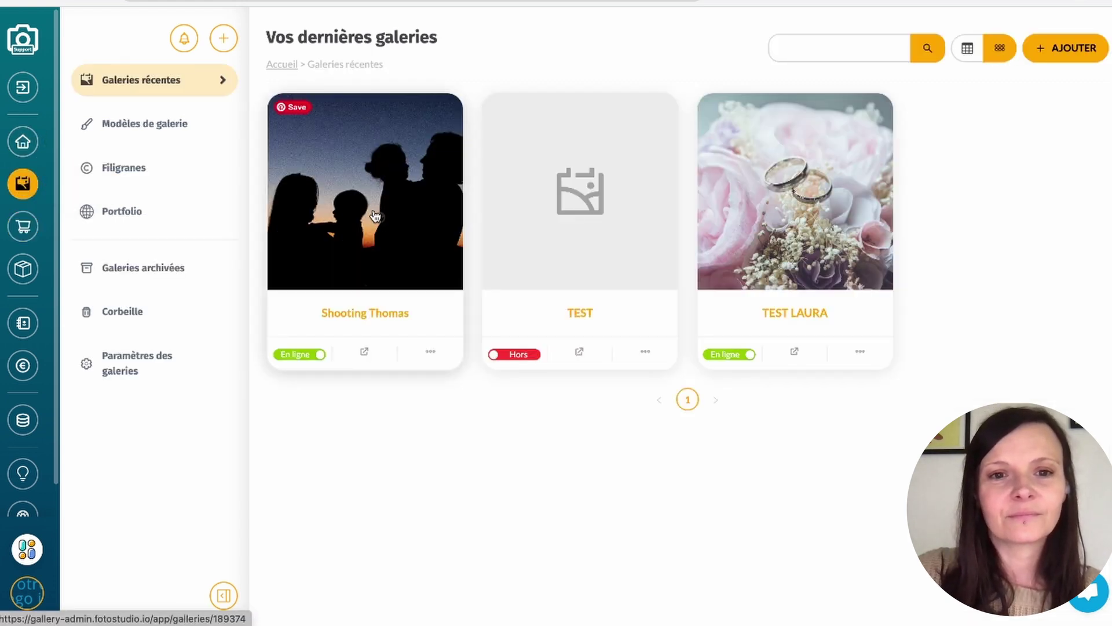
pyautogui.click(375, 216)
pyautogui.click(579, 193)
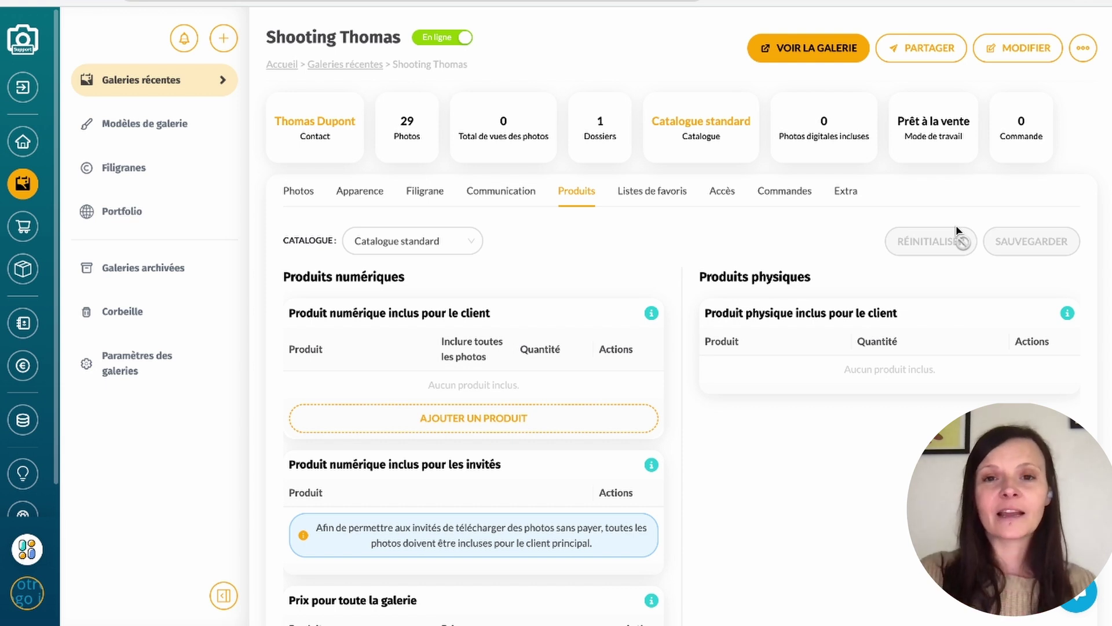
pyautogui.click(444, 241)
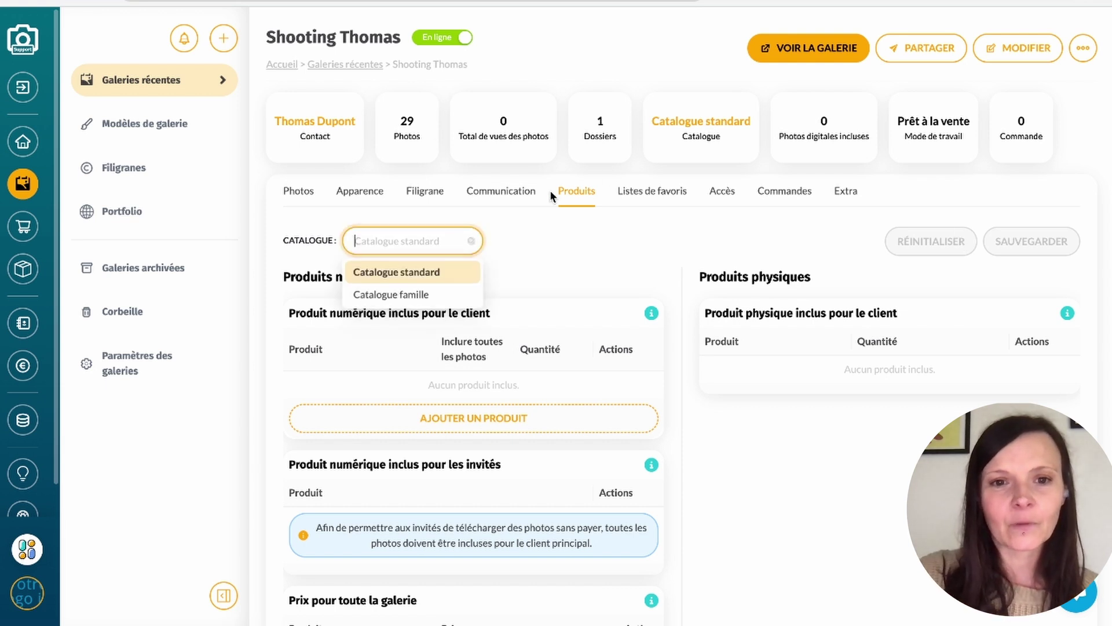
pyautogui.click(391, 294)
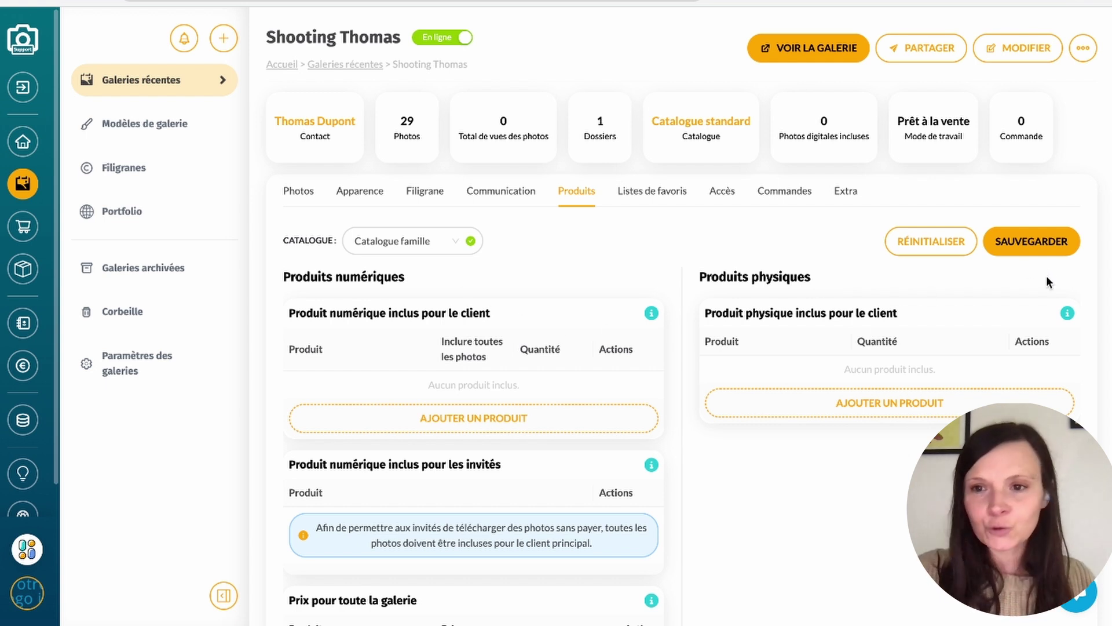
pyautogui.click(1043, 242)
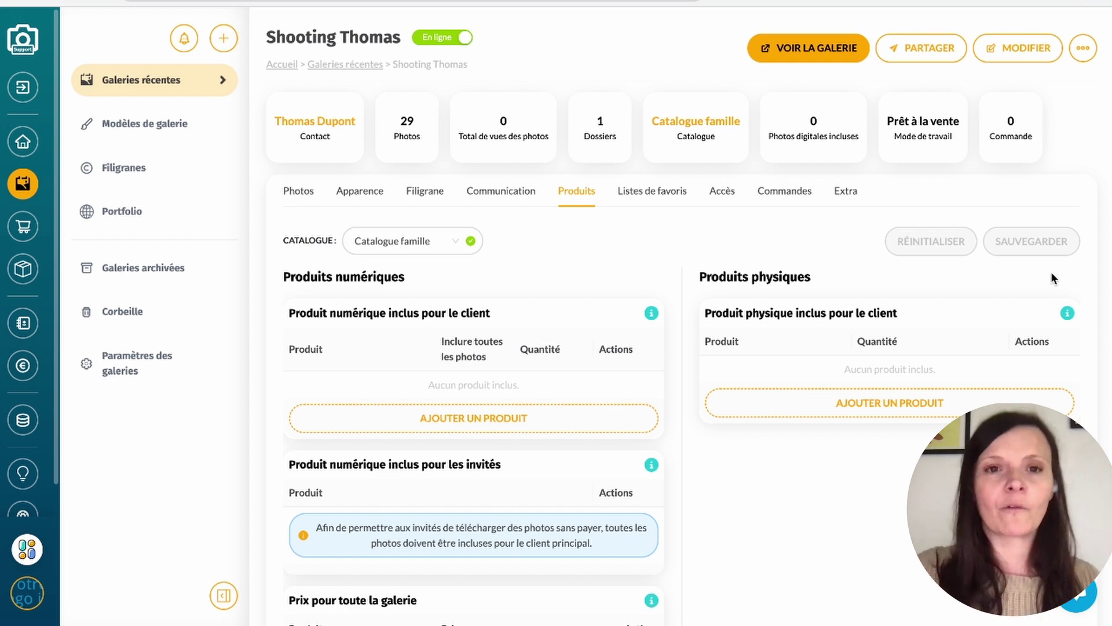
# - Open the client view of the gallery and show the Impression products for the photo of four people embracing at sunset
pyautogui.click(820, 47)
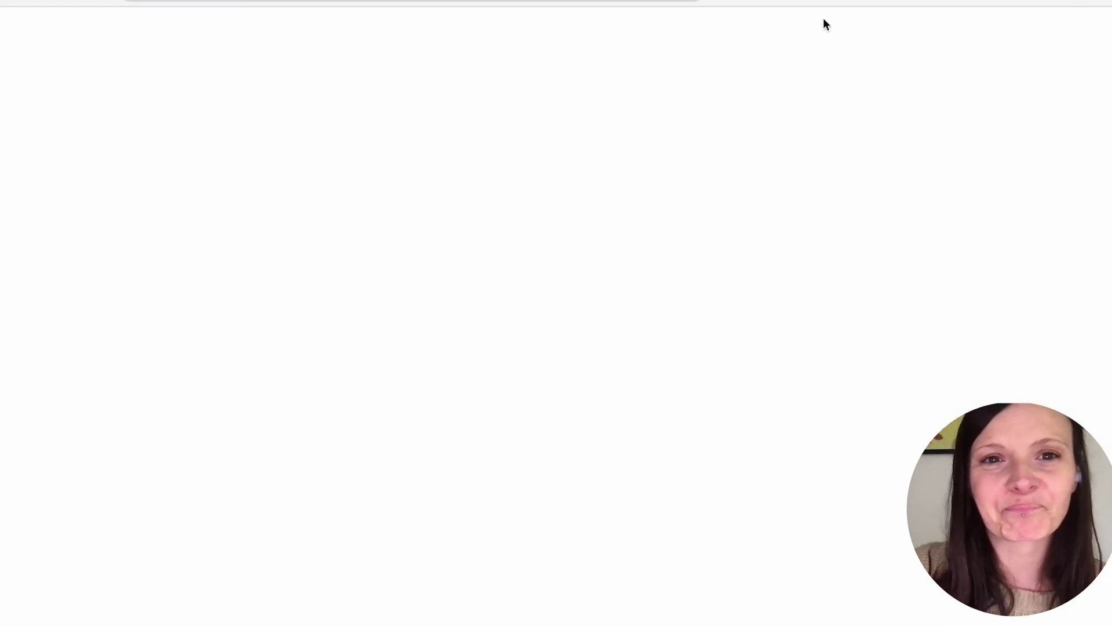
pyautogui.click(543, 615)
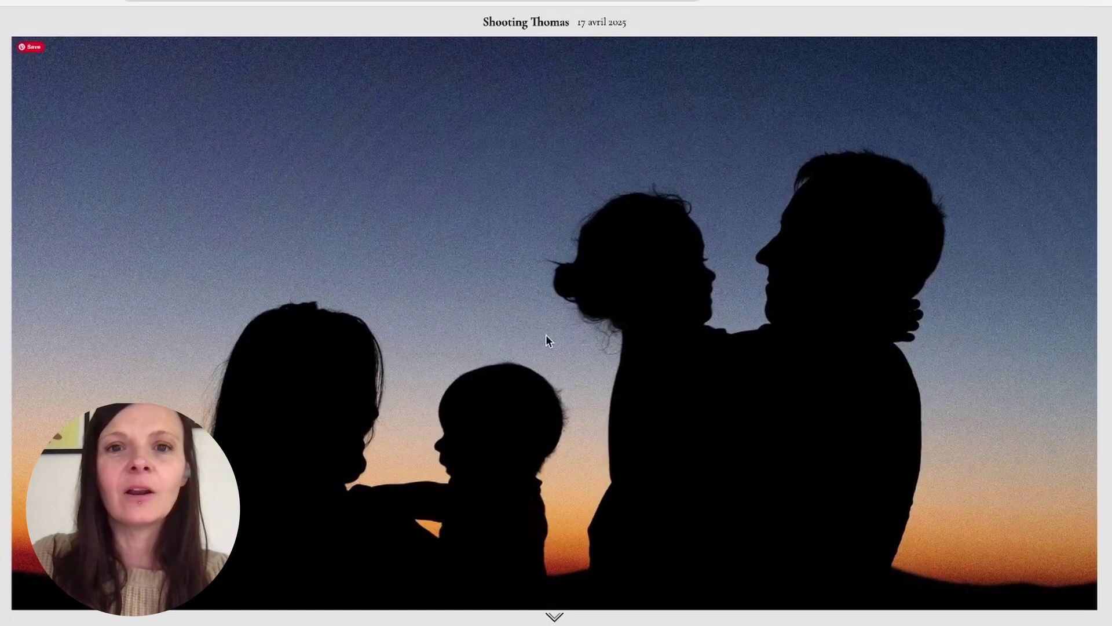
pyautogui.scroll(-8, 545, 336)
pyautogui.scroll(-8, 534, 289)
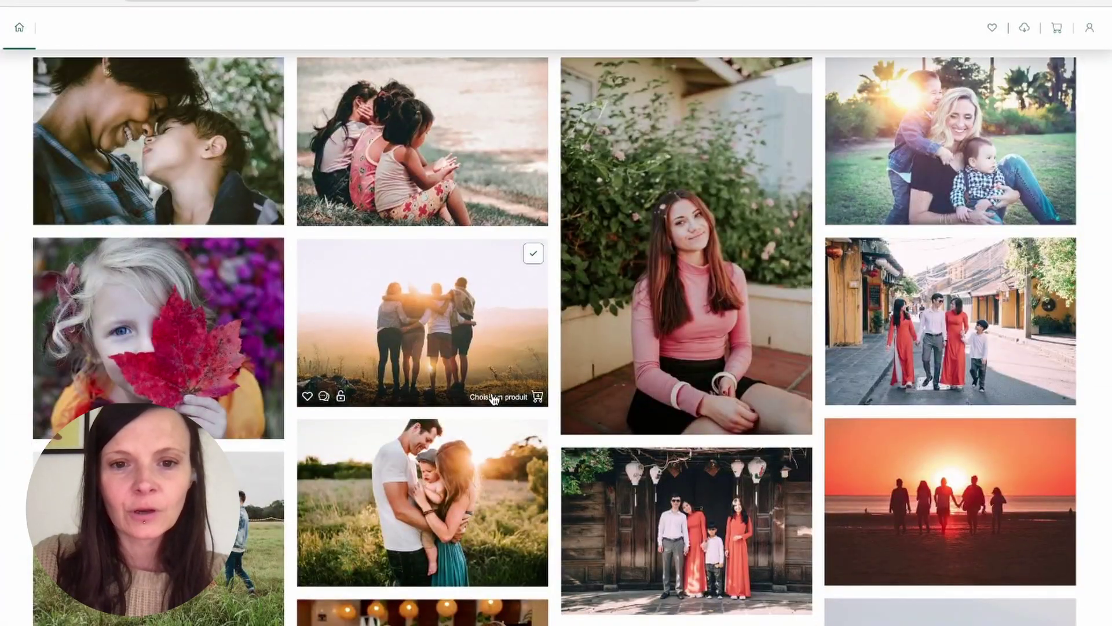
pyautogui.click(494, 398)
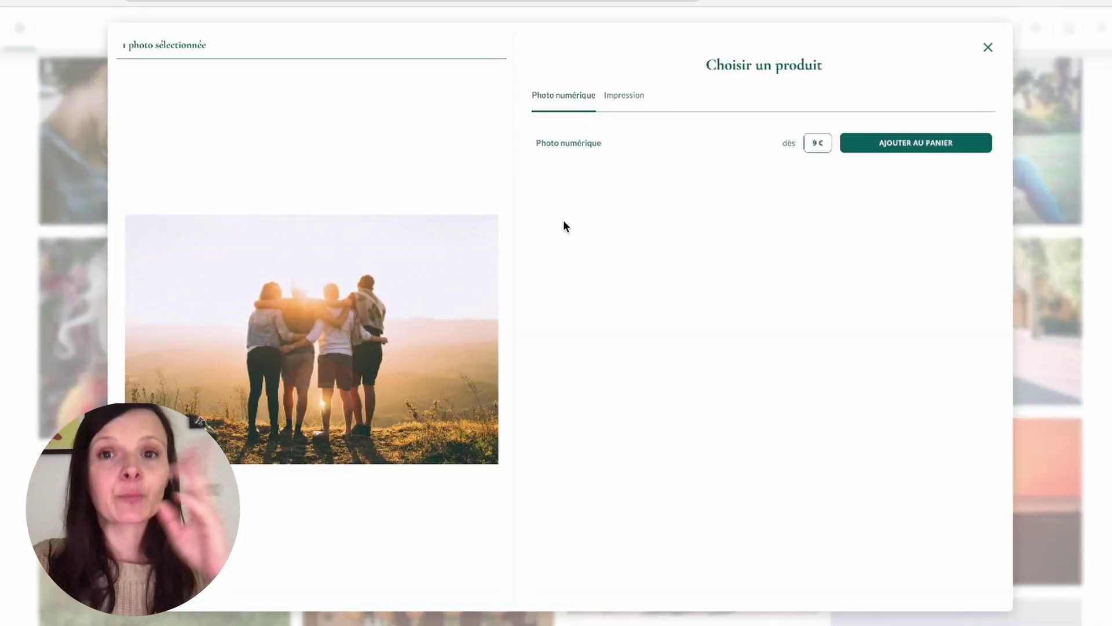
pyautogui.click(566, 148)
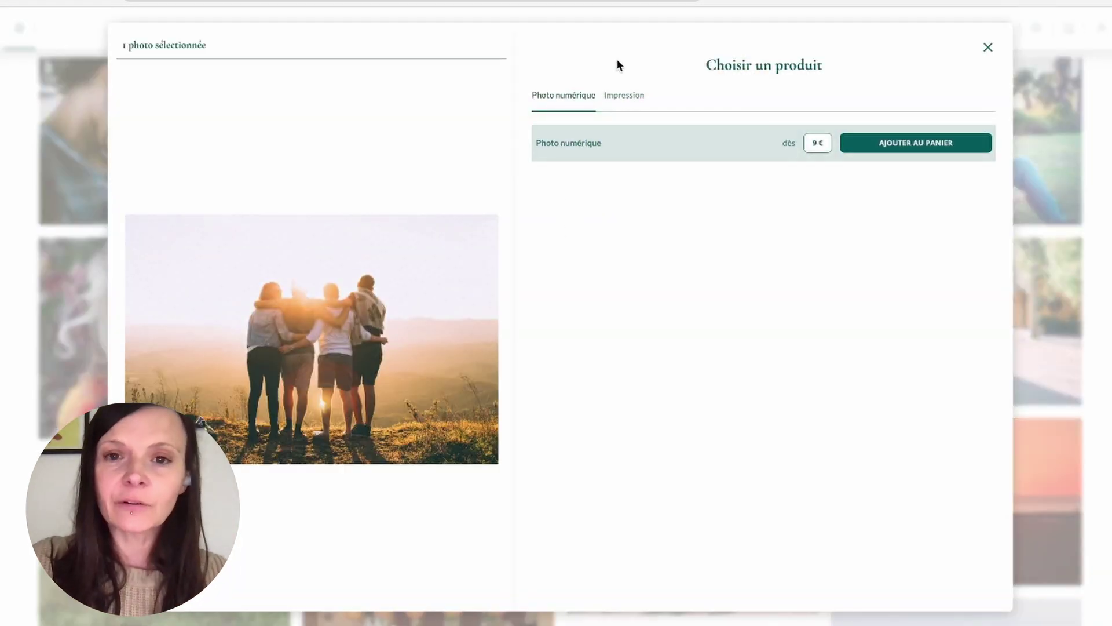
pyautogui.click(623, 98)
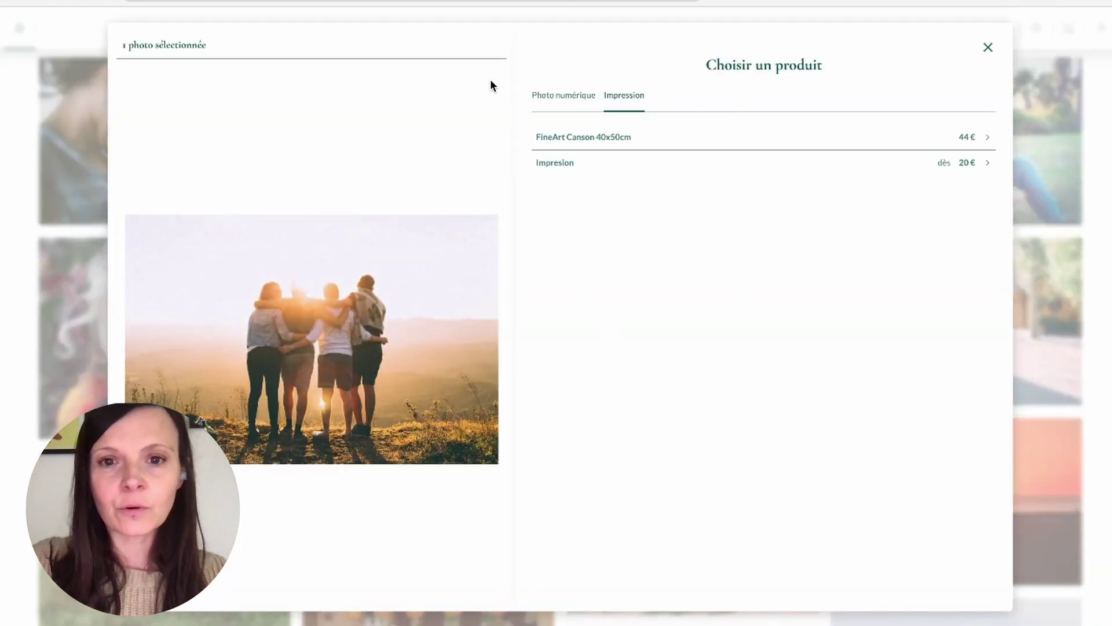
# - Configure the Impresion print as 10x15 on Mat paper, add it to the cart and check the cart's shipping cost
pyautogui.click(642, 170)
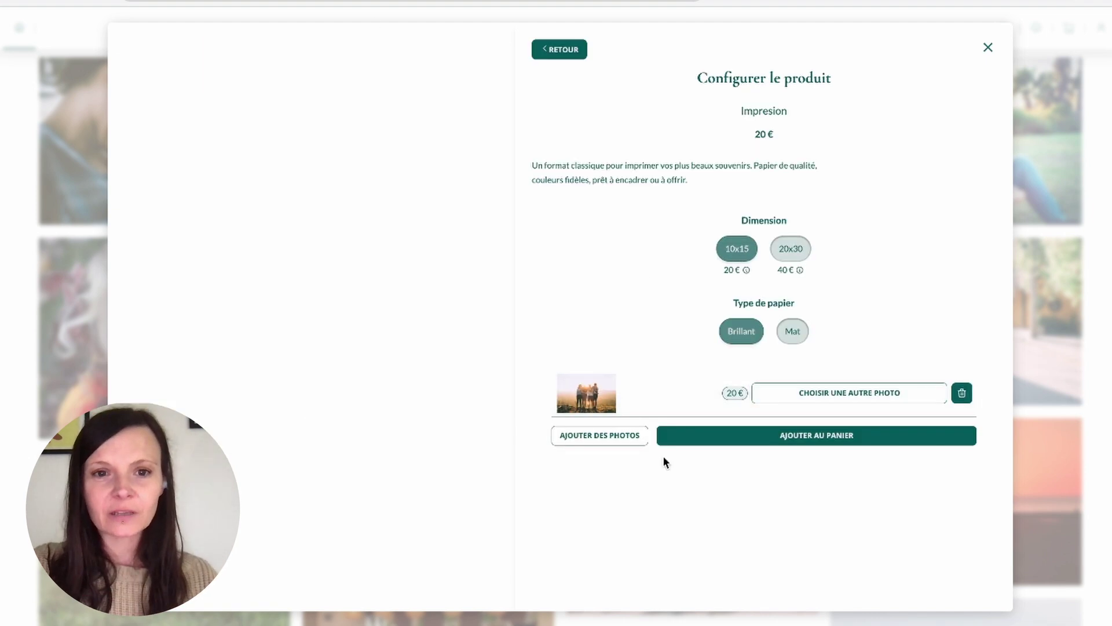
pyautogui.click(791, 249)
pyautogui.click(746, 249)
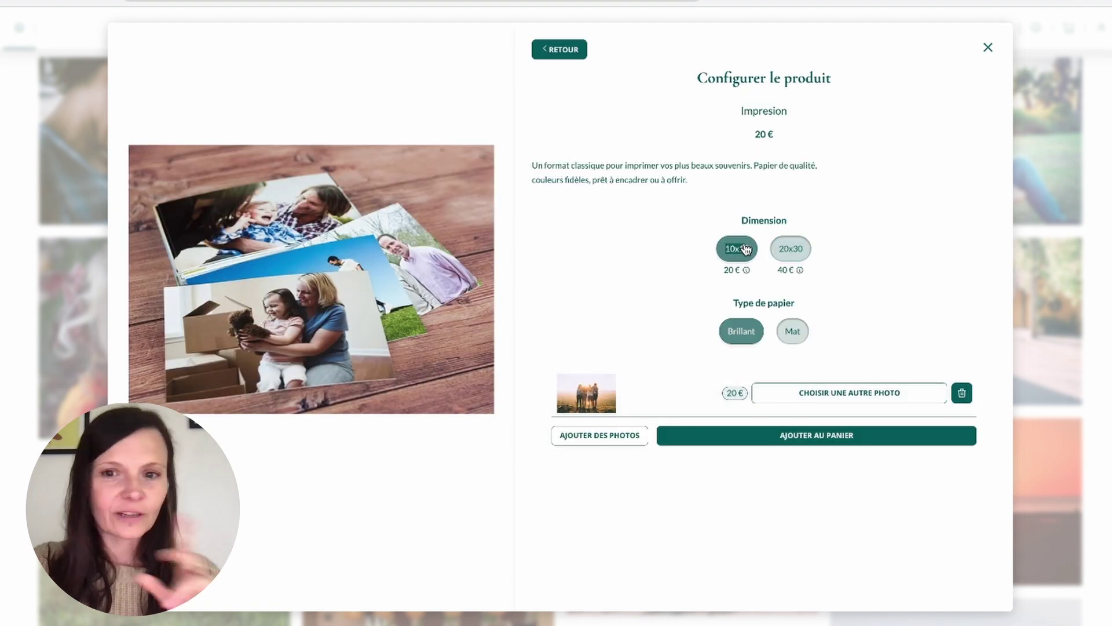
pyautogui.click(793, 252)
pyautogui.click(795, 332)
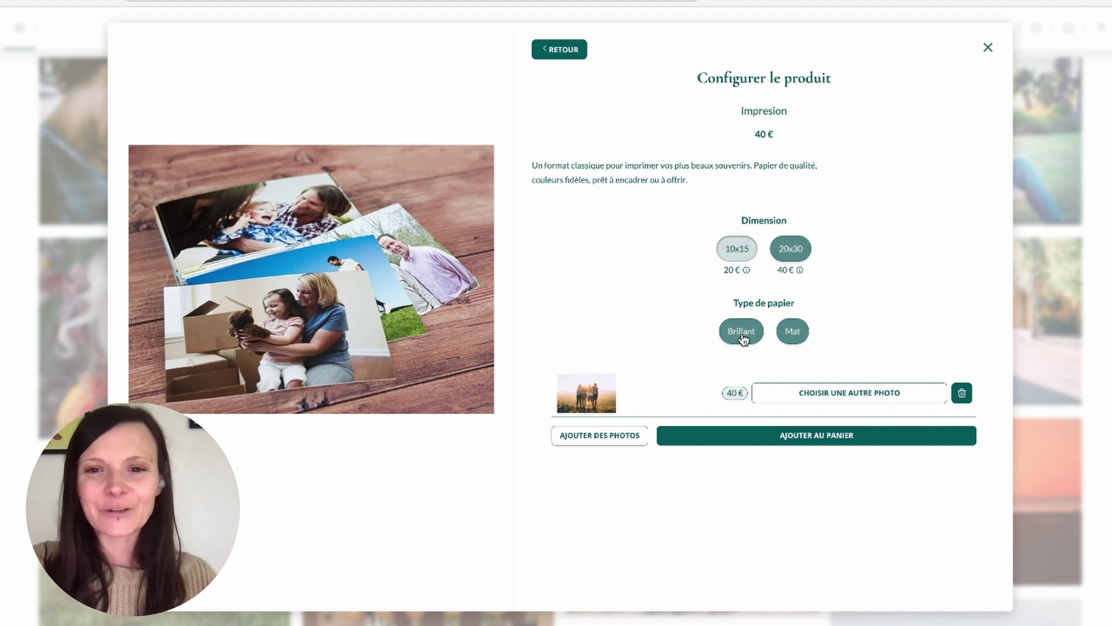
pyautogui.click(791, 333)
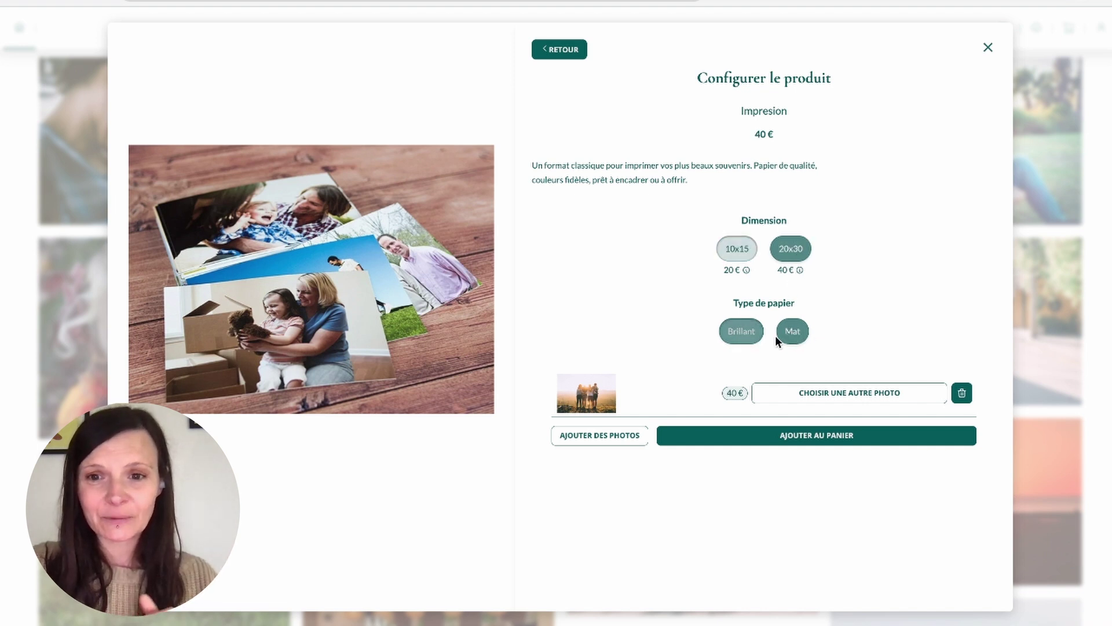
pyautogui.click(737, 249)
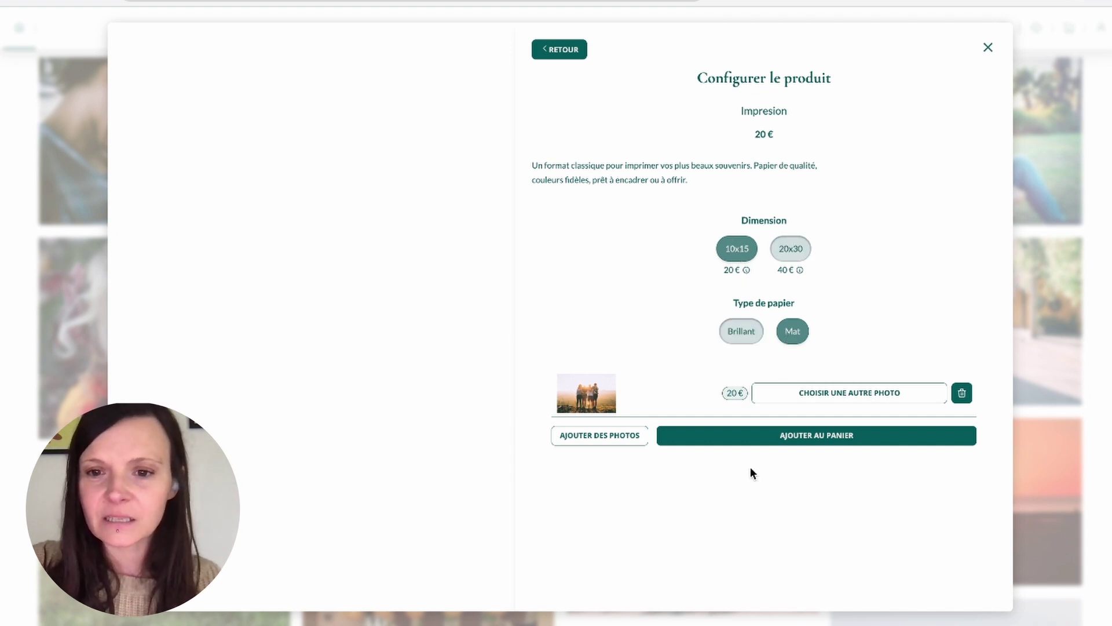
pyautogui.click(749, 442)
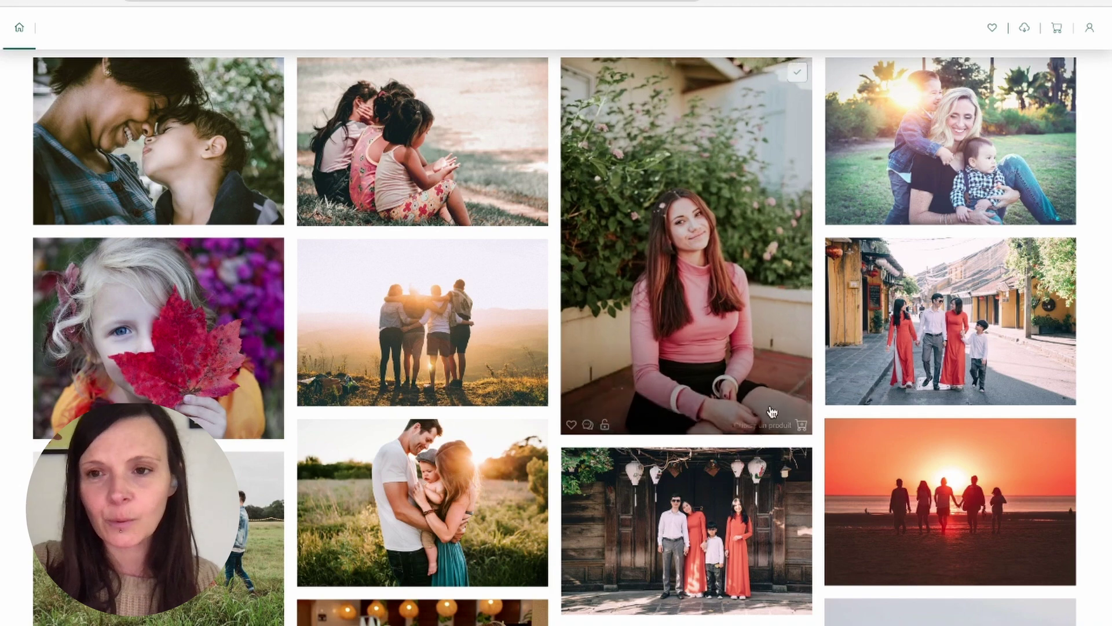
pyautogui.click(1067, 30)
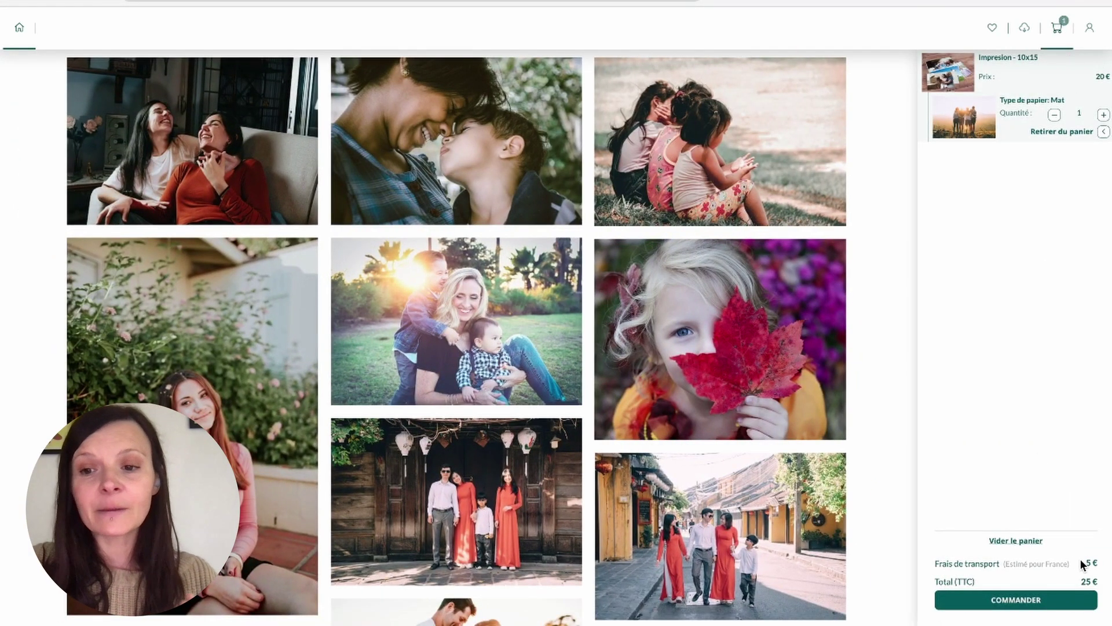
pyautogui.moveTo(1080, 558); pyautogui.dragTo(933, 563)
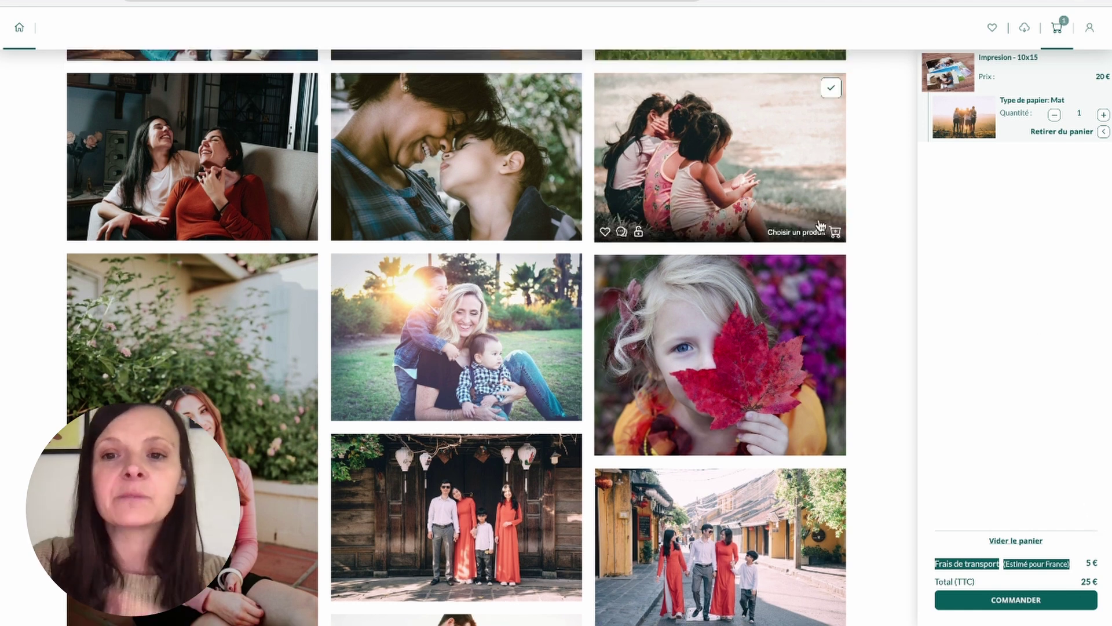
# - Add a FineArt Canson 40x50cm print of the three seated girls to the cart with its default crop and check the shipping cost
pyautogui.click(819, 226)
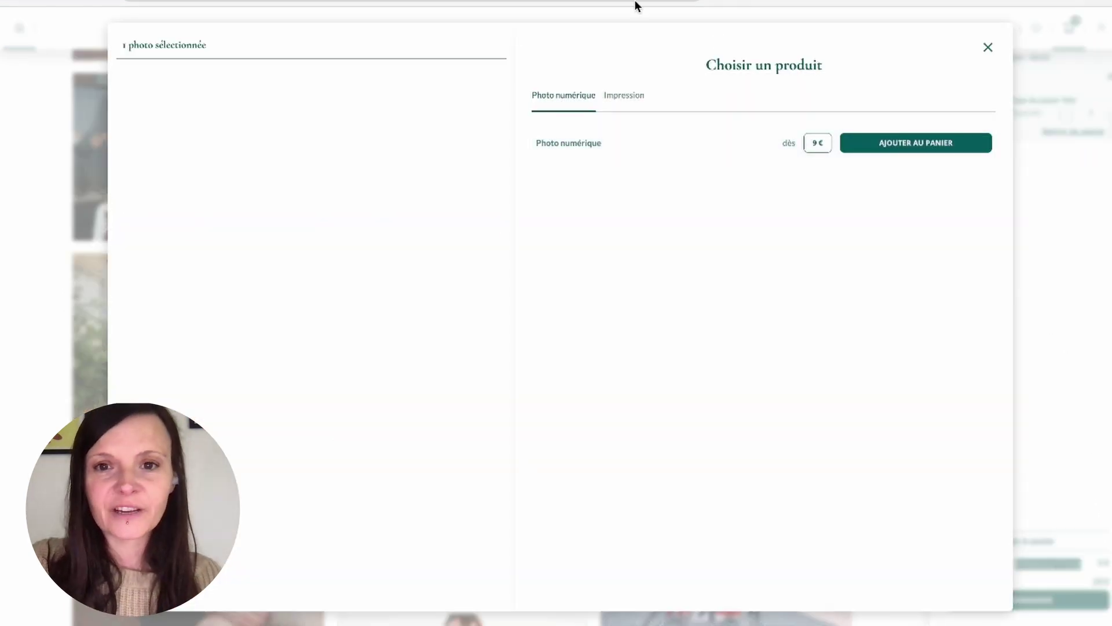
pyautogui.click(629, 97)
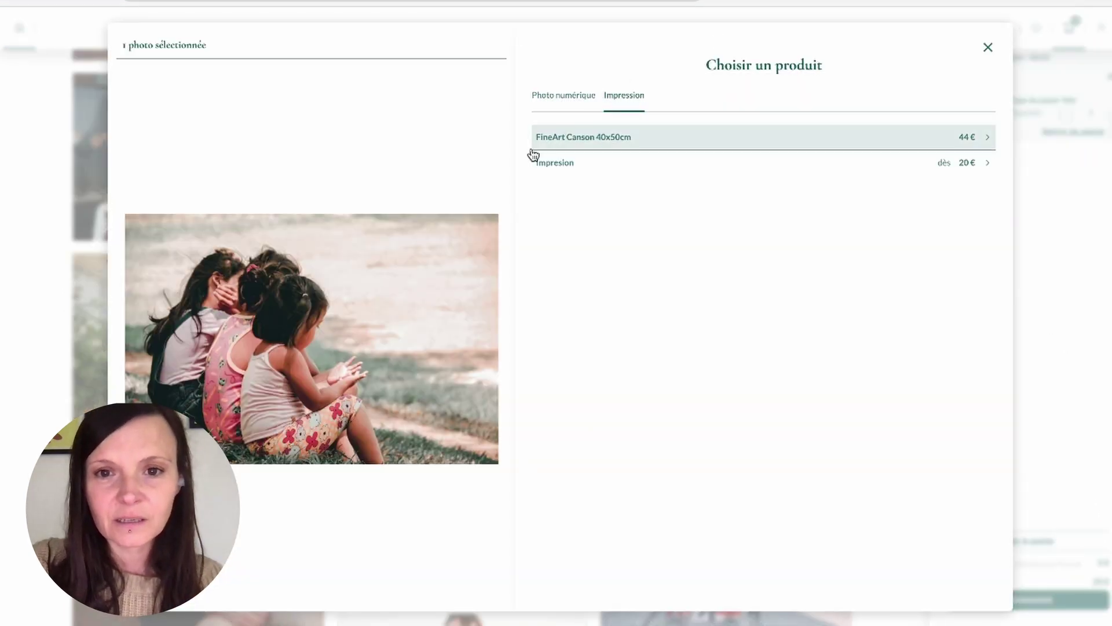
pyautogui.click(680, 143)
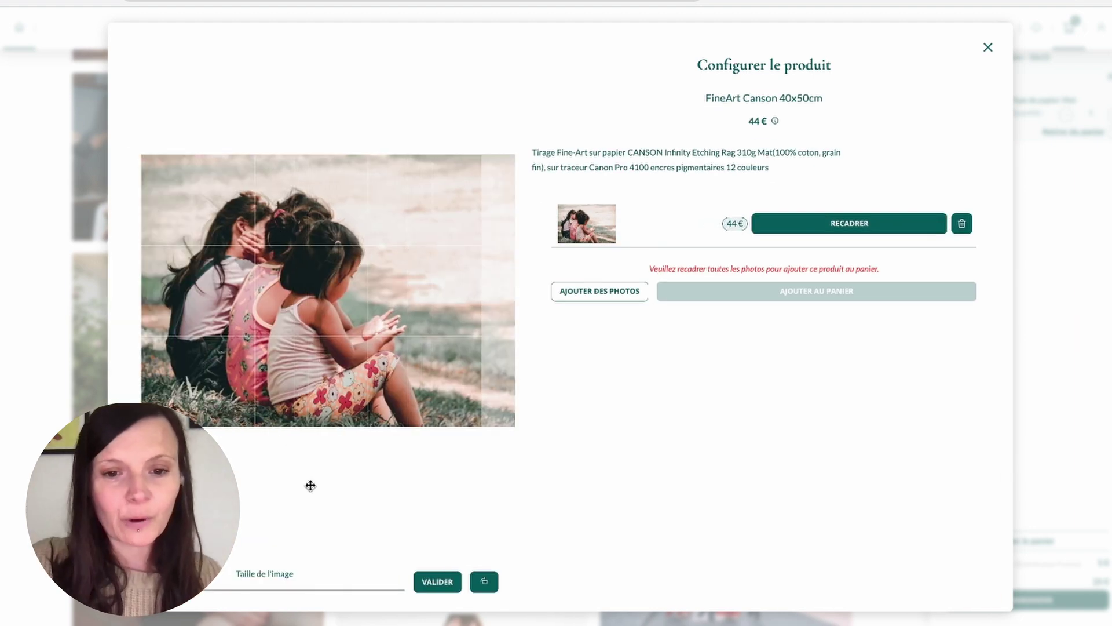
pyautogui.click(442, 582)
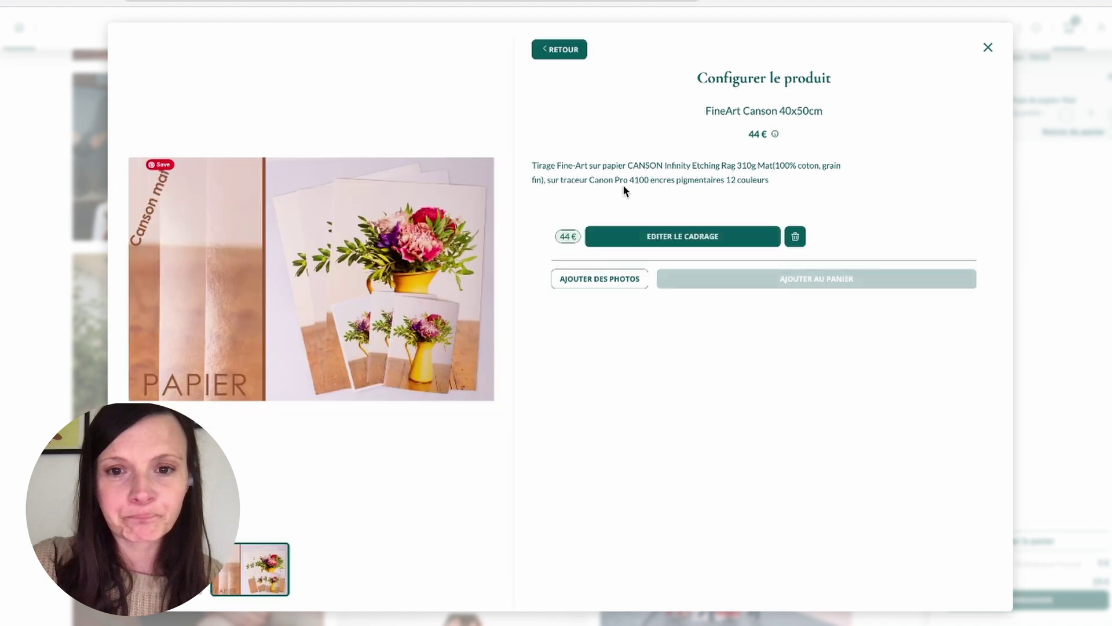
pyautogui.click(819, 283)
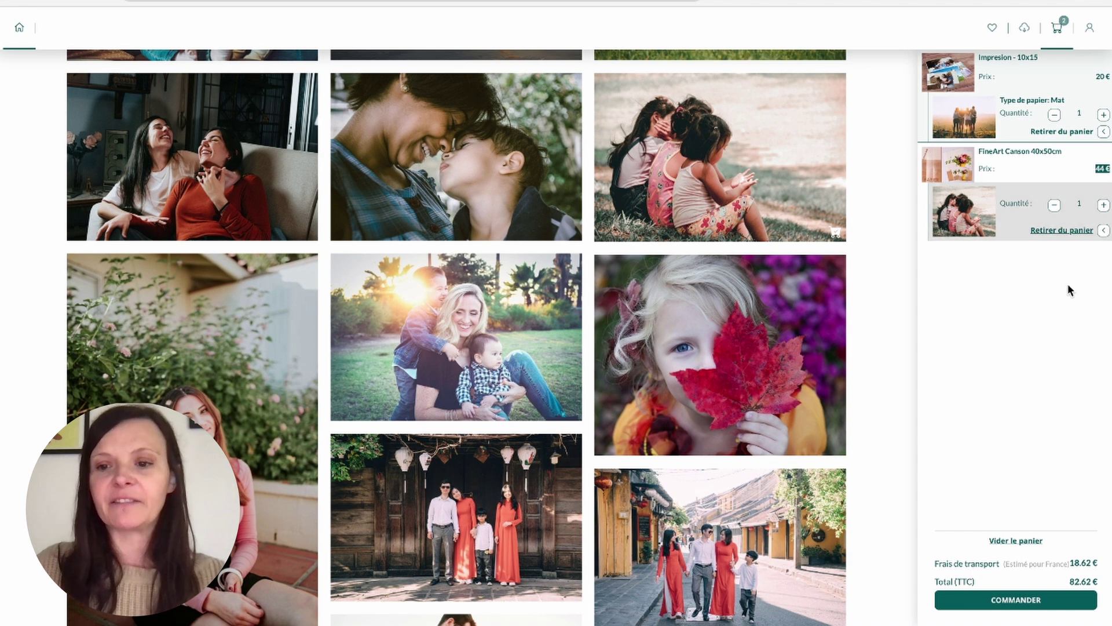
pyautogui.scroll(-1, 1052, 391)
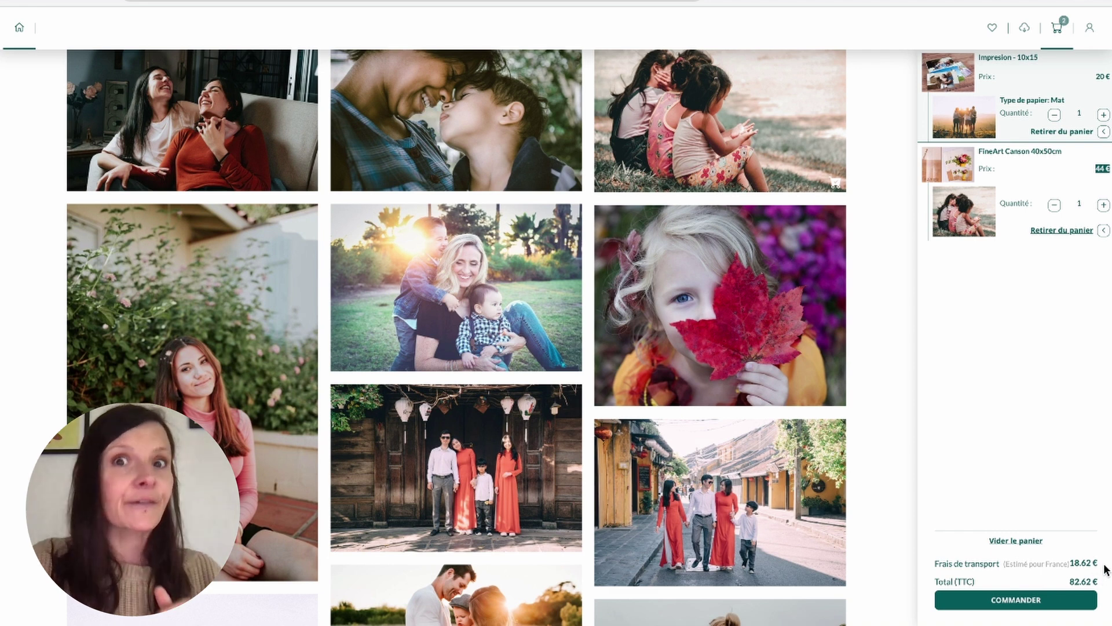
pyautogui.doubleClick(1076, 563)
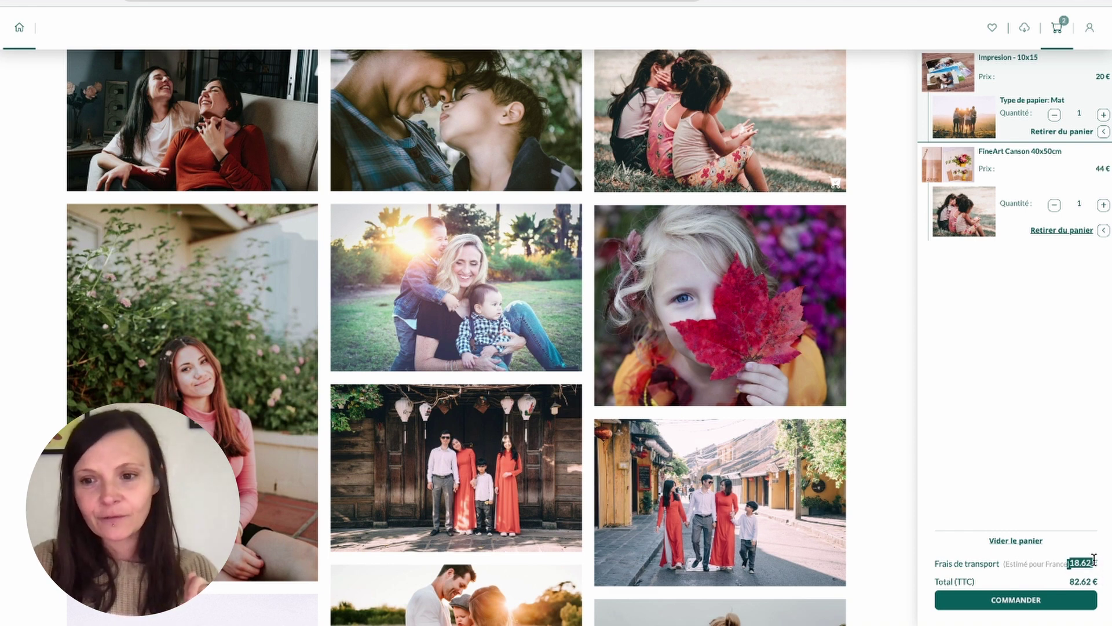
# - Add the beach photo of three silhouettes at sunset to the cart as a Photo numérique and check its price
pyautogui.click(1079, 506)
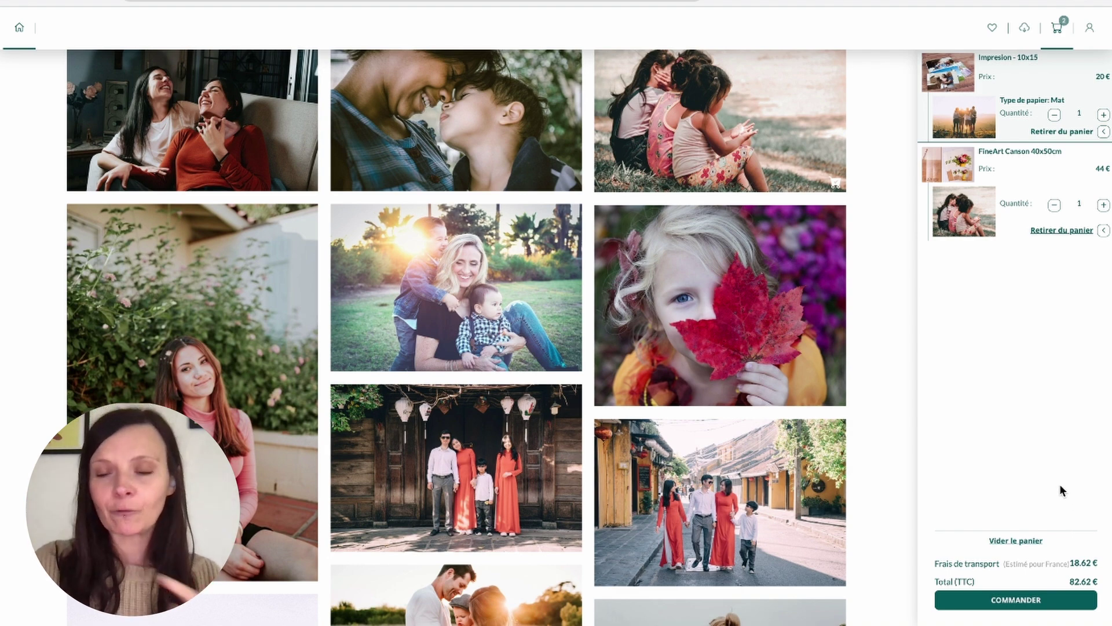
pyautogui.scroll(15, 1027, 422)
pyautogui.scroll(-10, 363, 323)
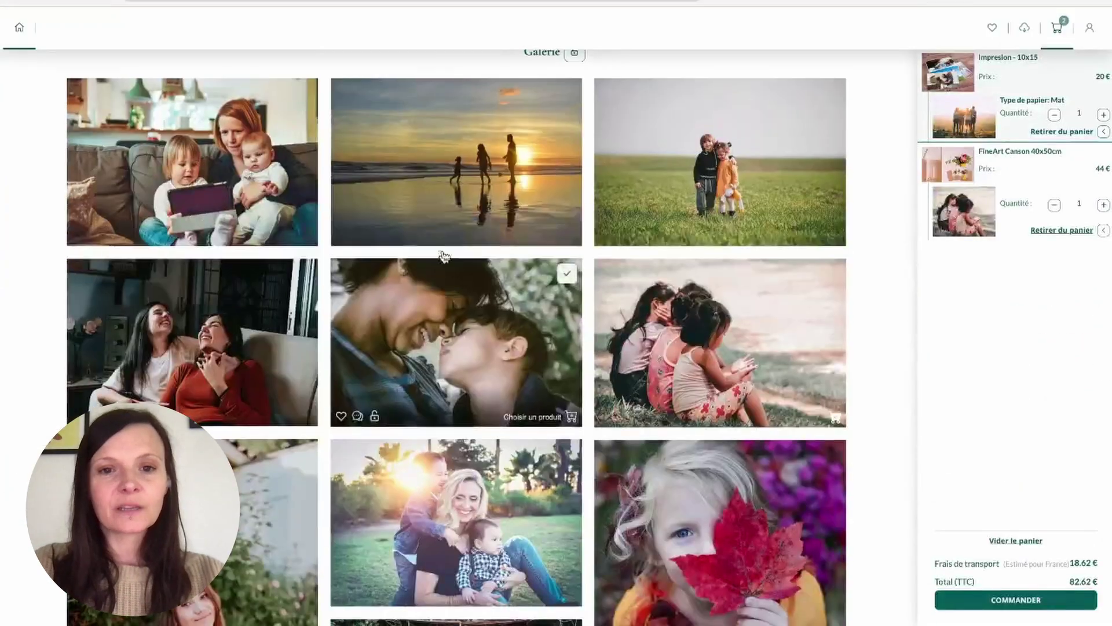
pyautogui.click(529, 236)
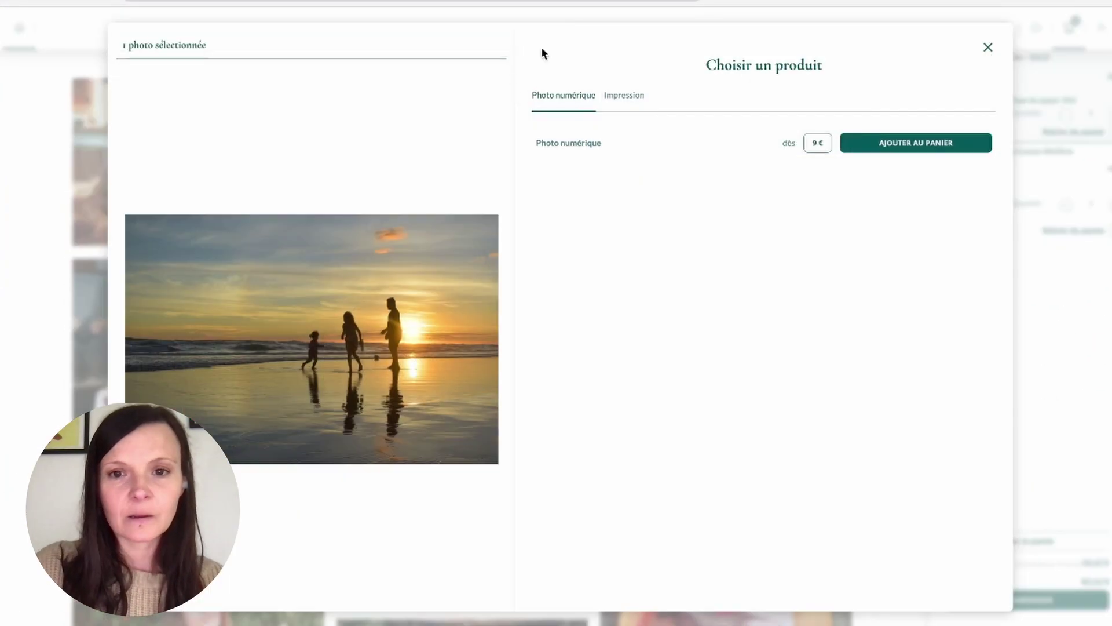
pyautogui.click(899, 145)
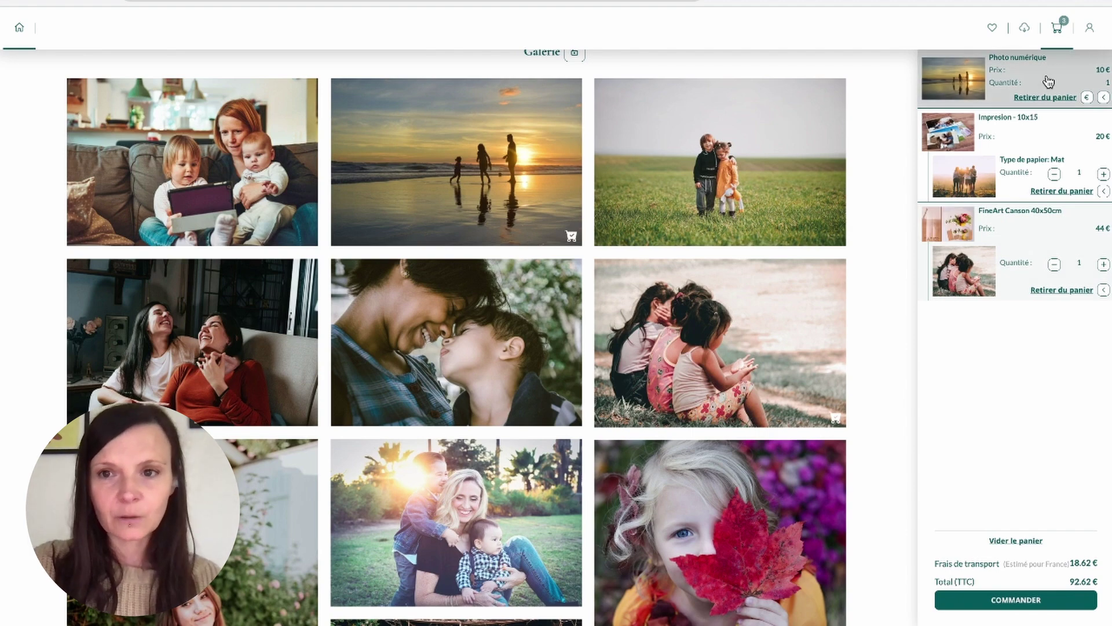
pyautogui.scroll(5, 390, 191)
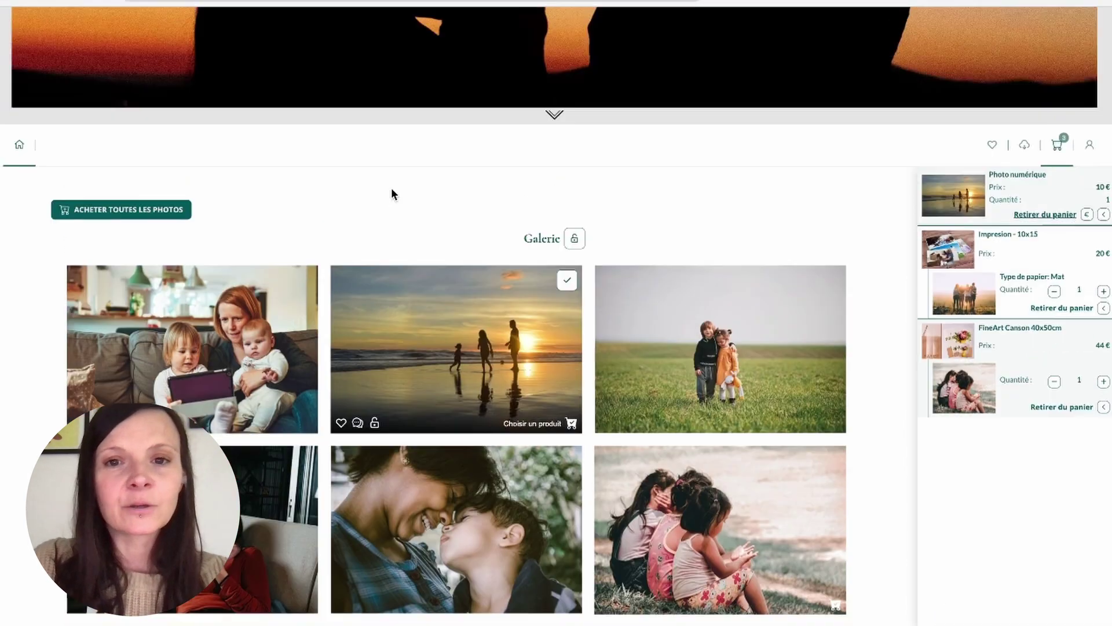
pyautogui.scroll(-1, 975, 266)
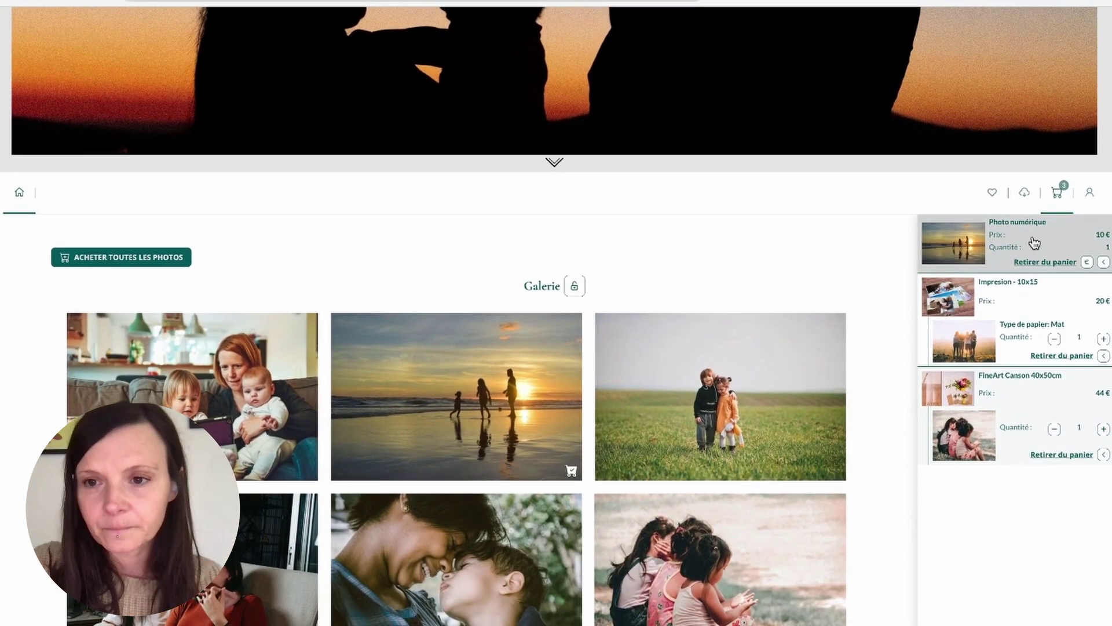
# - Add digital versions of the laughing women, the embracing mother and boy, the sunlit family of three and the woman in pink to the cart
pyautogui.scroll(-5, 1035, 242)
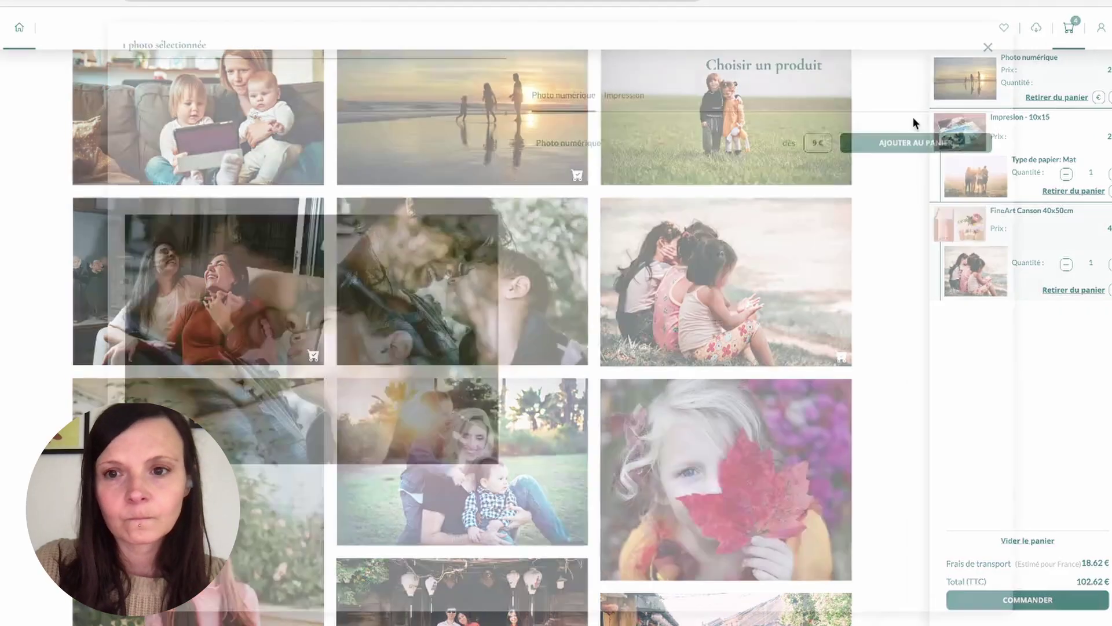
pyautogui.click(906, 143)
pyautogui.scroll(-2, 522, 400)
pyautogui.click(521, 404)
pyautogui.click(877, 148)
pyautogui.scroll(-2, 290, 458)
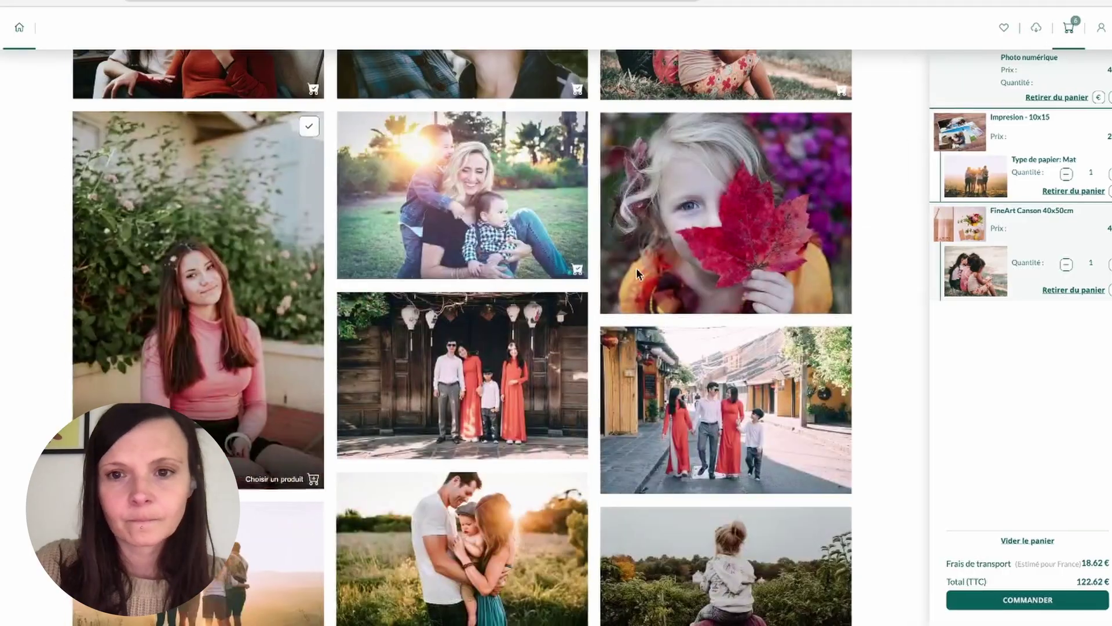
pyautogui.click(278, 477)
pyautogui.click(876, 145)
# - Add five more digital photos, down to the rose garden and meadow walk shots, for ten in total, and check the Photo numérique price
pyautogui.scroll(-3, 542, 457)
pyautogui.click(570, 255)
pyautogui.click(876, 145)
pyautogui.scroll(-2, 551, 426)
pyautogui.click(570, 332)
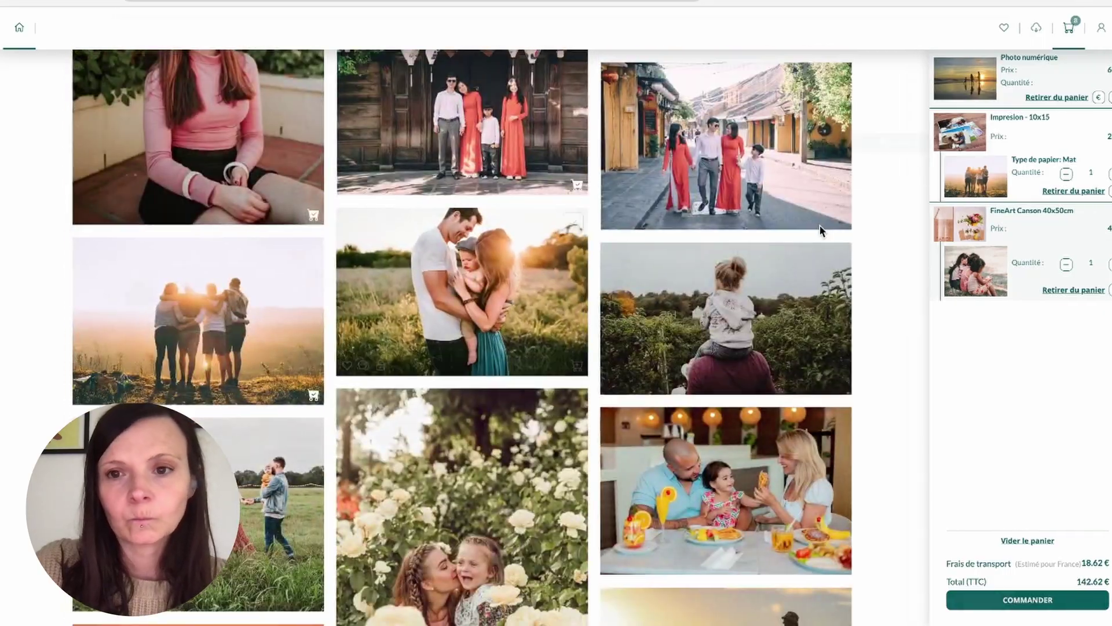
pyautogui.click(876, 145)
pyautogui.scroll(-2, 740, 300)
pyautogui.click(834, 259)
pyautogui.click(876, 145)
pyautogui.scroll(-3, 678, 340)
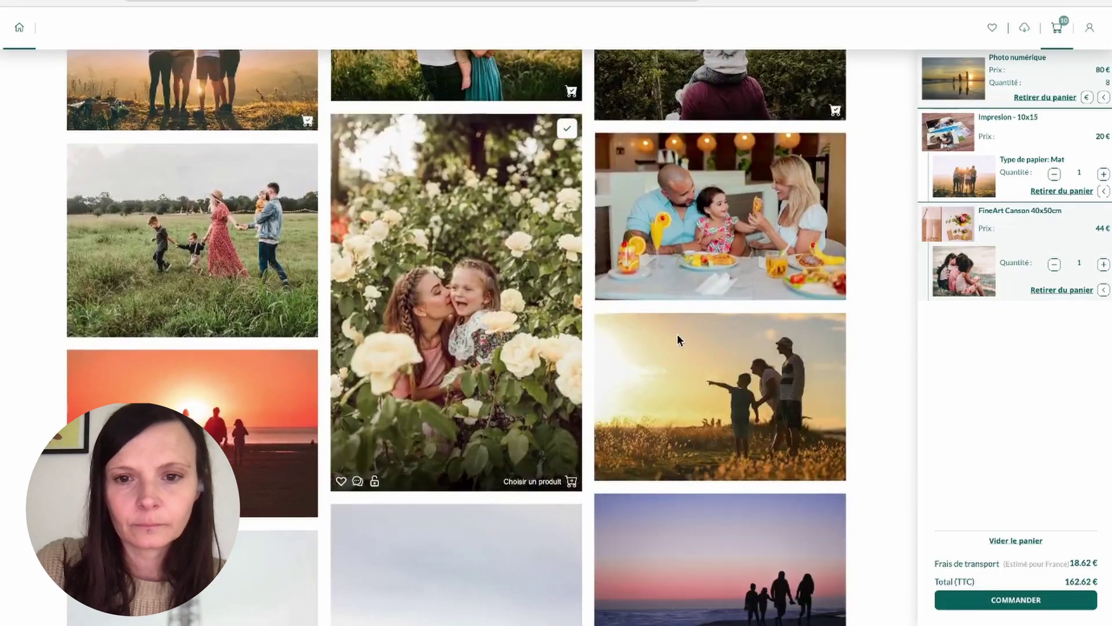
pyautogui.click(401, 348)
pyautogui.click(191, 241)
pyautogui.click(887, 126)
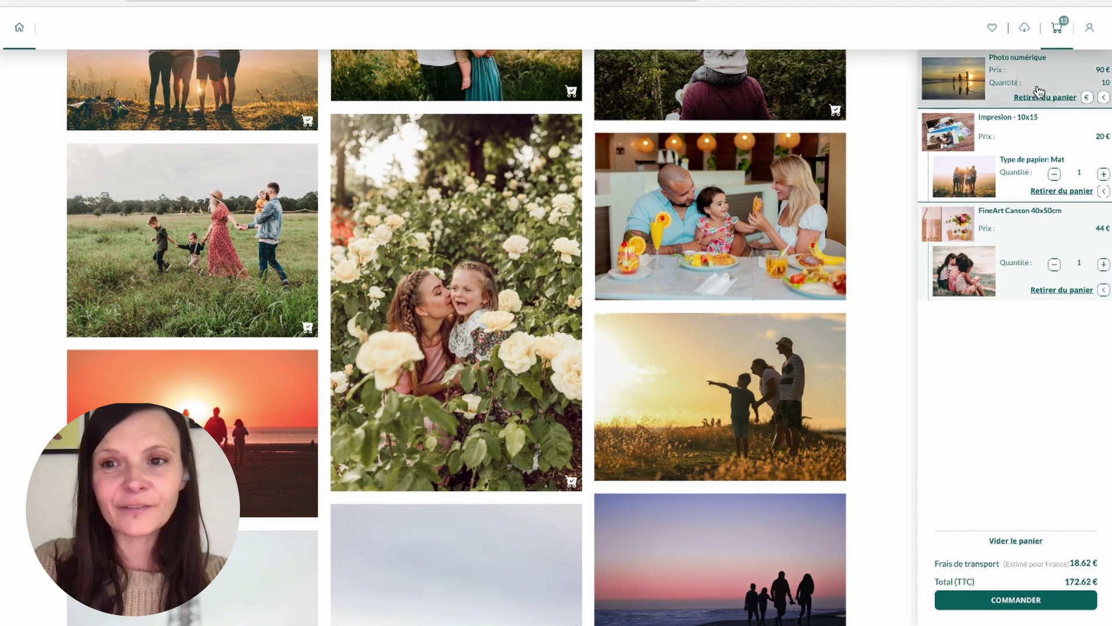
# - Empty the whole cart of its digital photos and prints
pyautogui.scroll(2, 1037, 93)
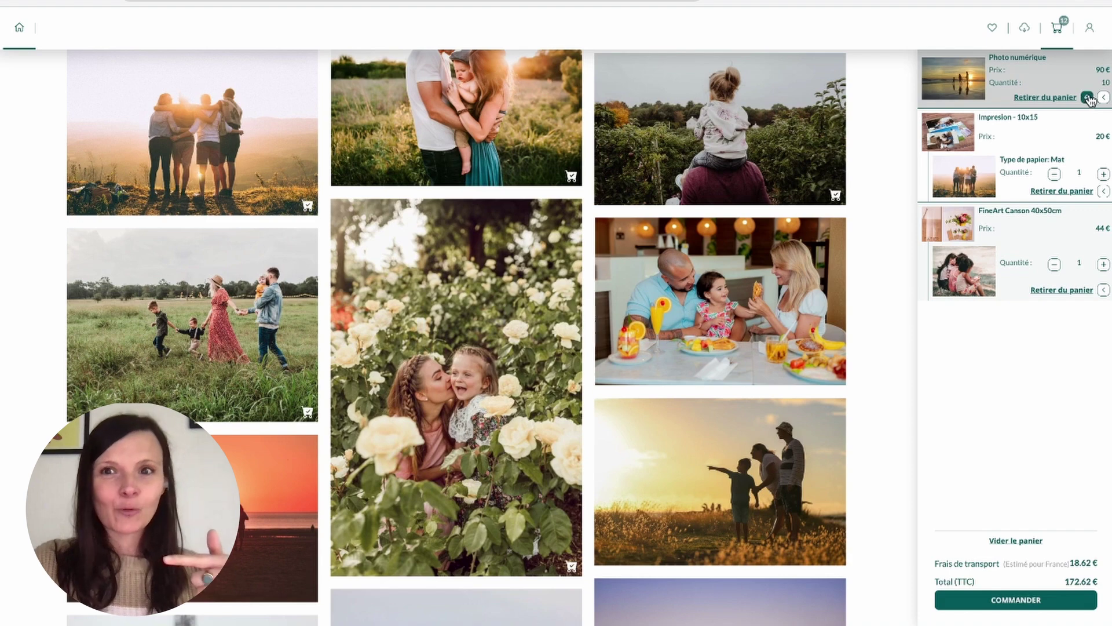
pyautogui.click(1018, 541)
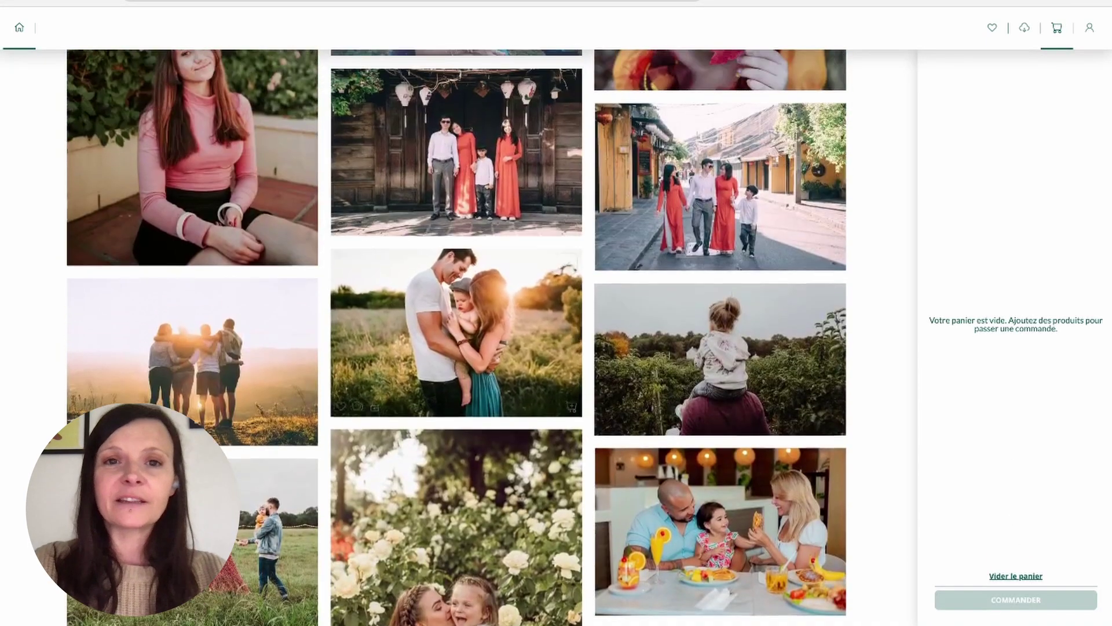